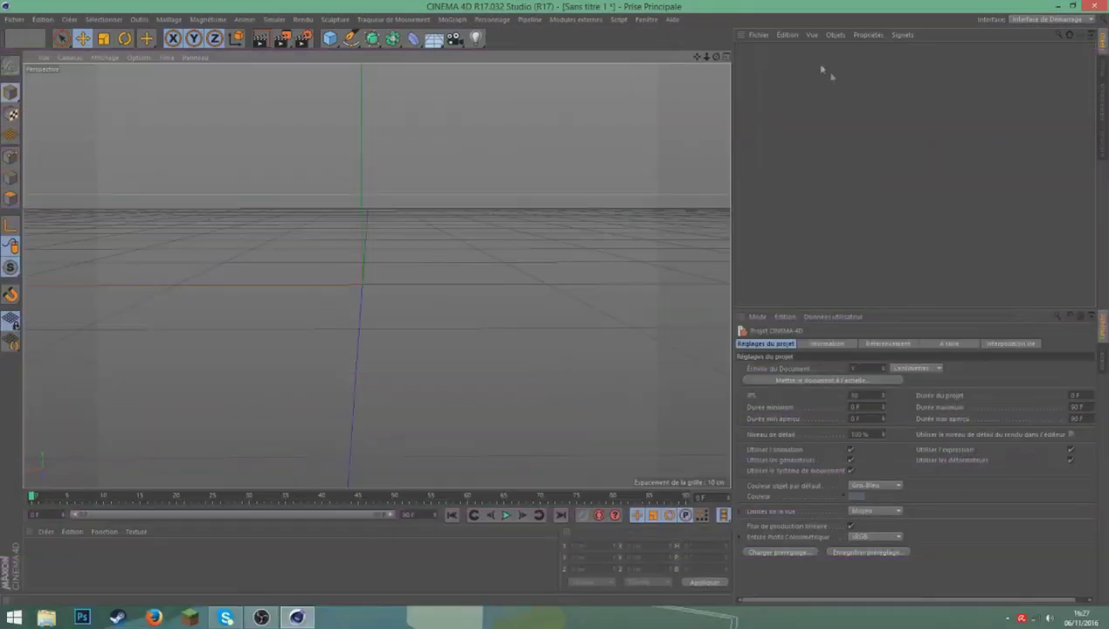
Step: Orbit the empty viewport, then bring up the Ouvrez le fichier dialog via Fichier > Ouvrir
left_click_drag(713, 61, 376, 275)
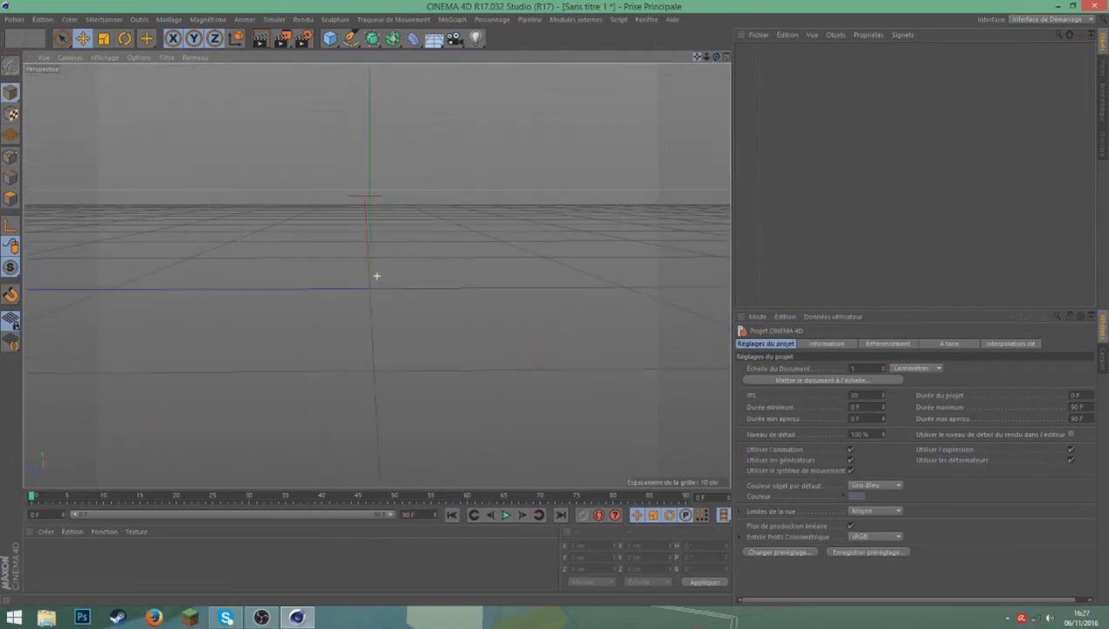
left_click_drag(715, 56, 376, 276)
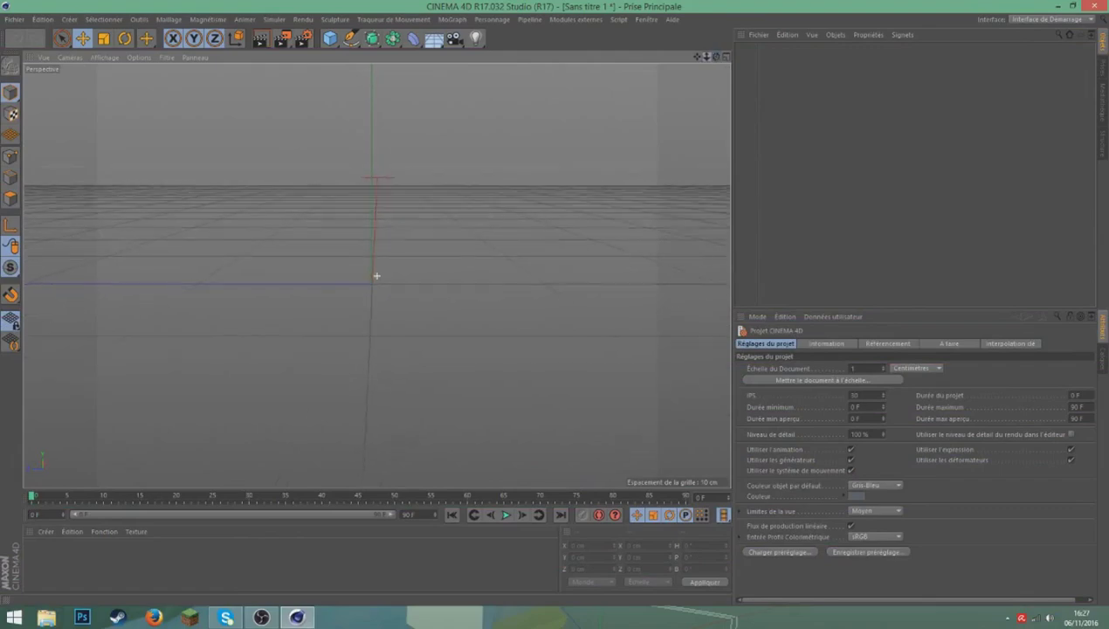
left_click(14, 19)
left_click(52, 70)
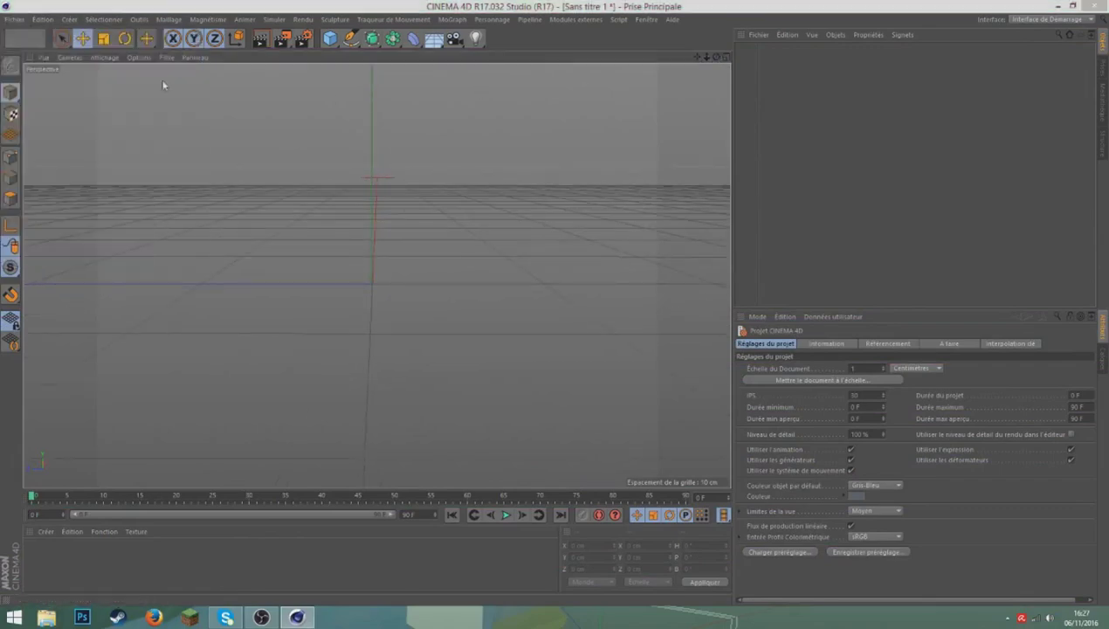
scroll(233, 193, "up", 3)
scroll(232, 193, "up", 2)
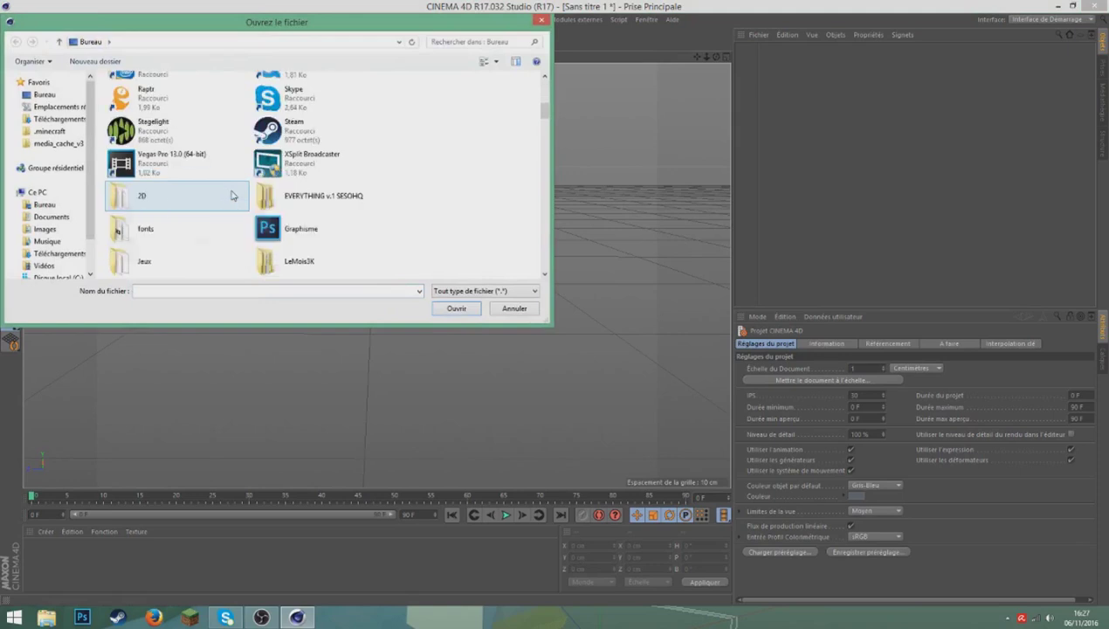
Step: Browse Graphisme > Graphisme > C4D > Lightrooms and open the Lightroom V2 - Mondaze scene
double_click(300, 229)
double_click(133, 98)
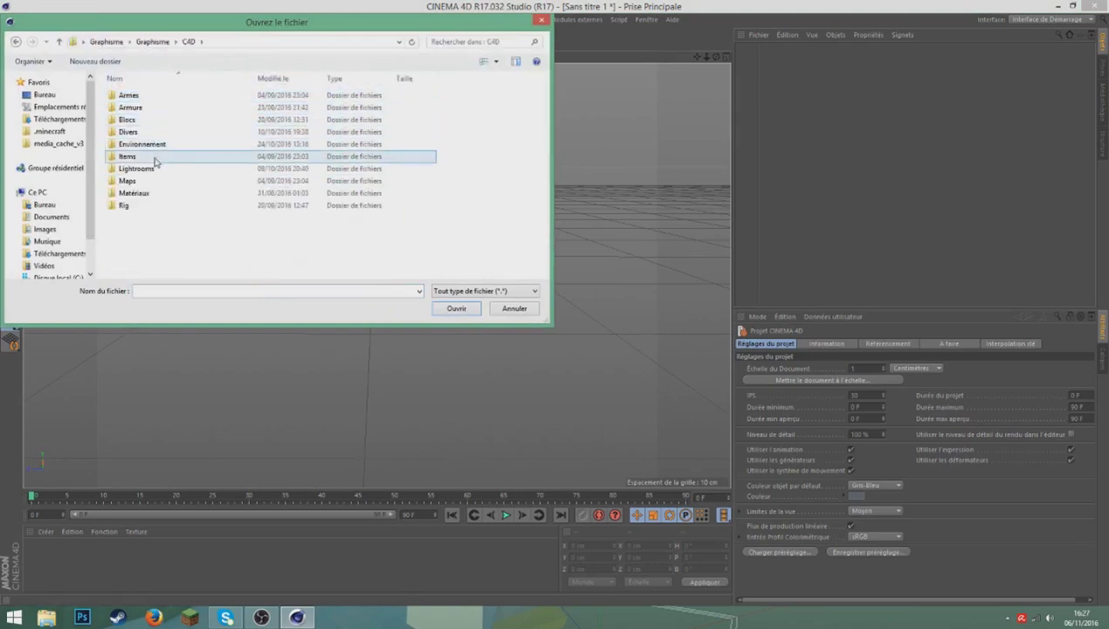
double_click(154, 167)
double_click(180, 170)
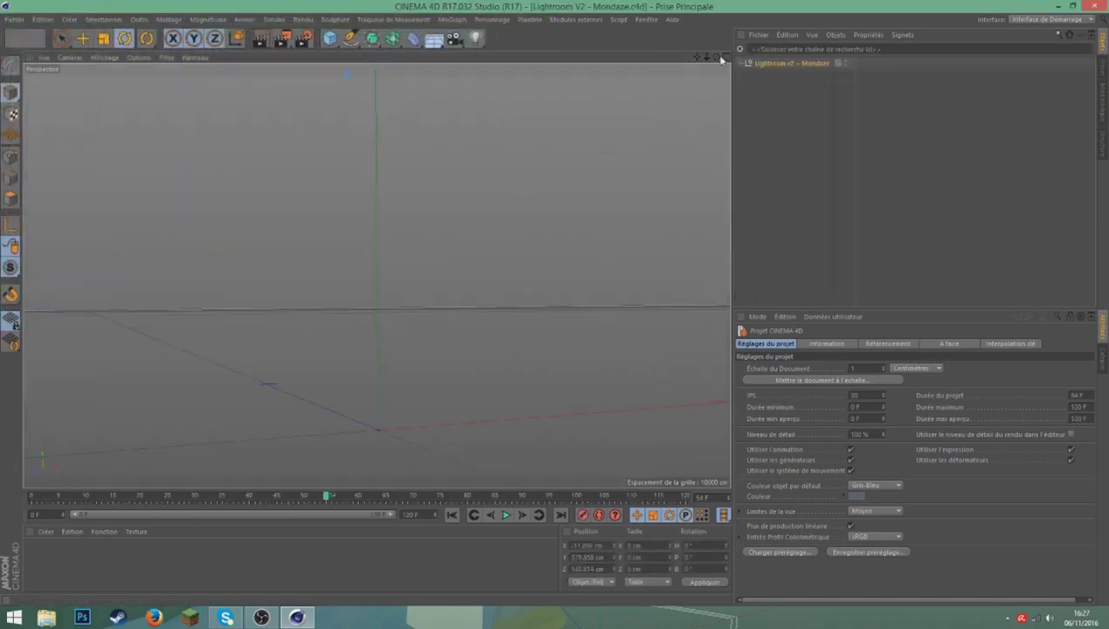
Step: Frame the view close to the floor near the origin and switch to the Move tool
left_click_drag(722, 59, 376, 275)
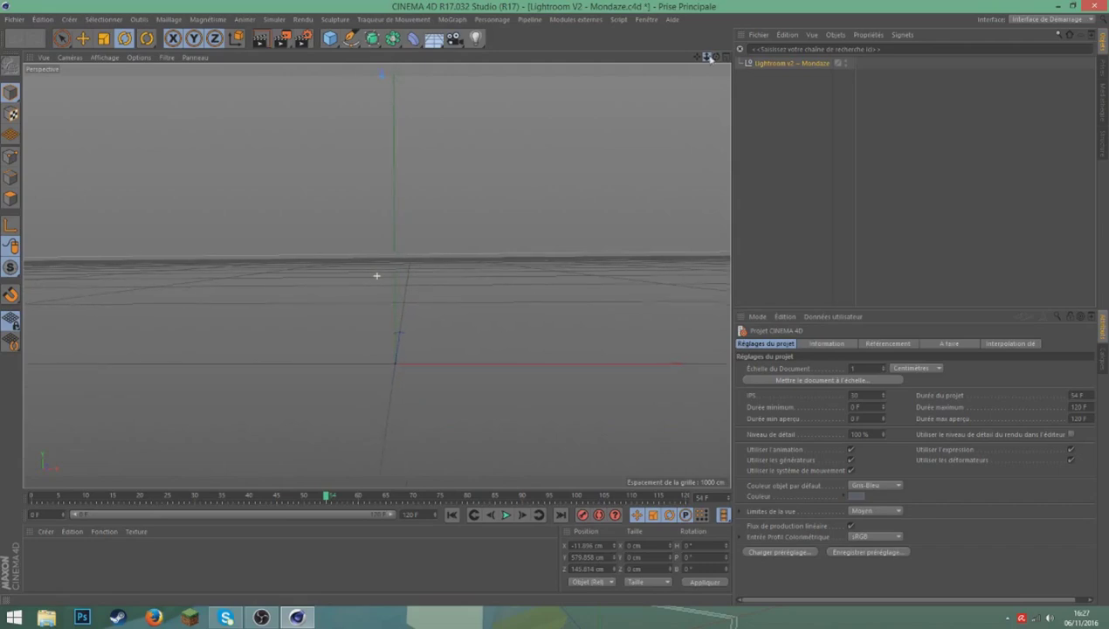
left_click_drag(712, 61, 377, 275)
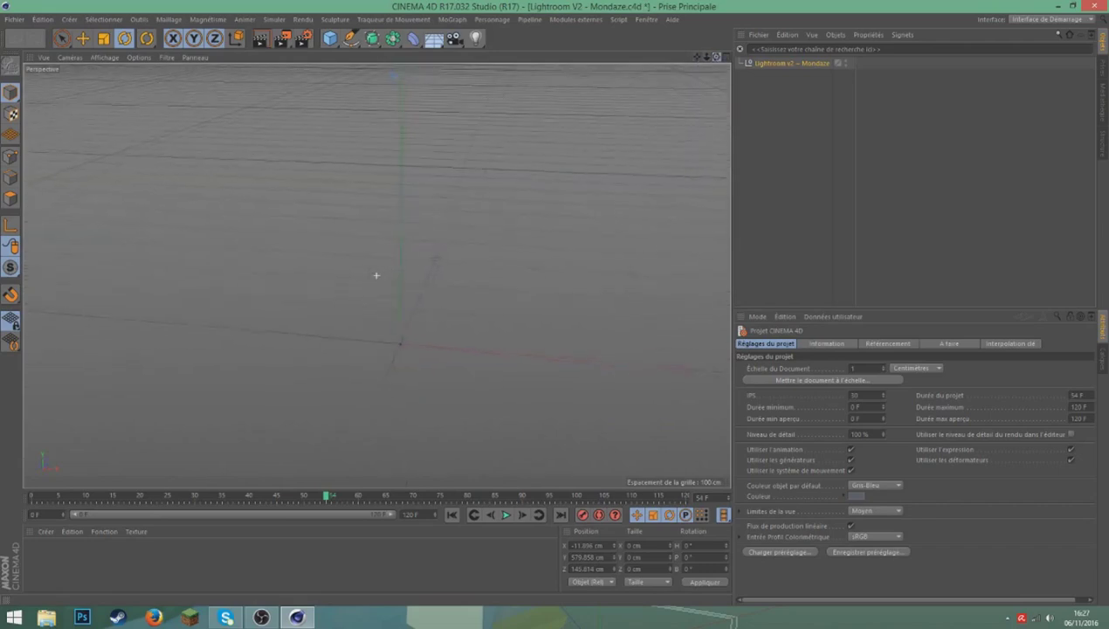
left_click_drag(376, 276, 377, 275)
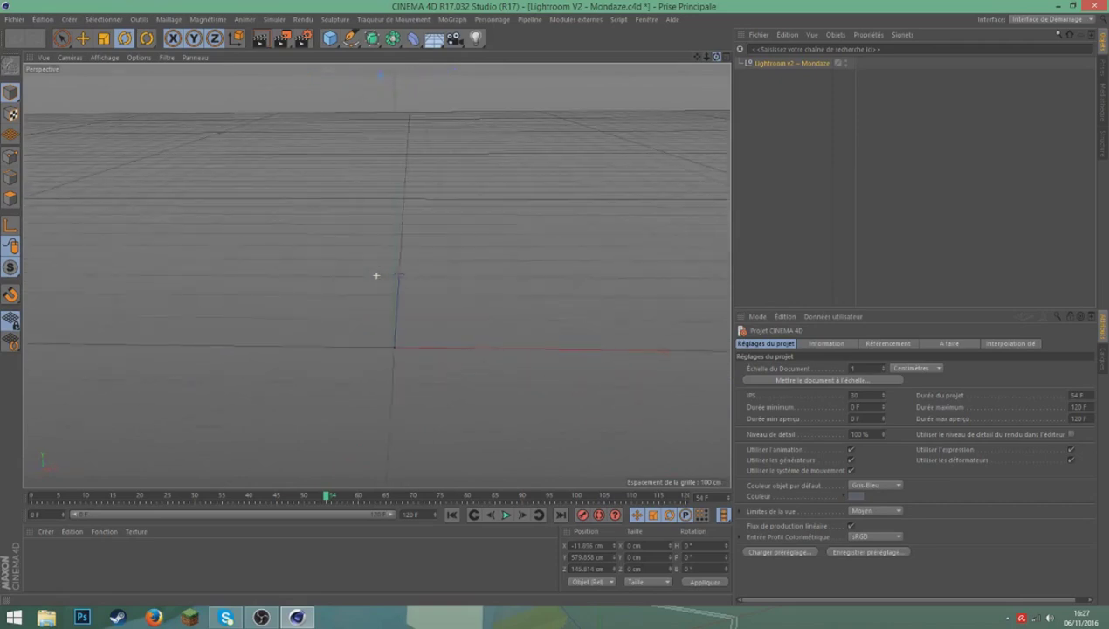
left_click_drag(716, 57, 718, 62)
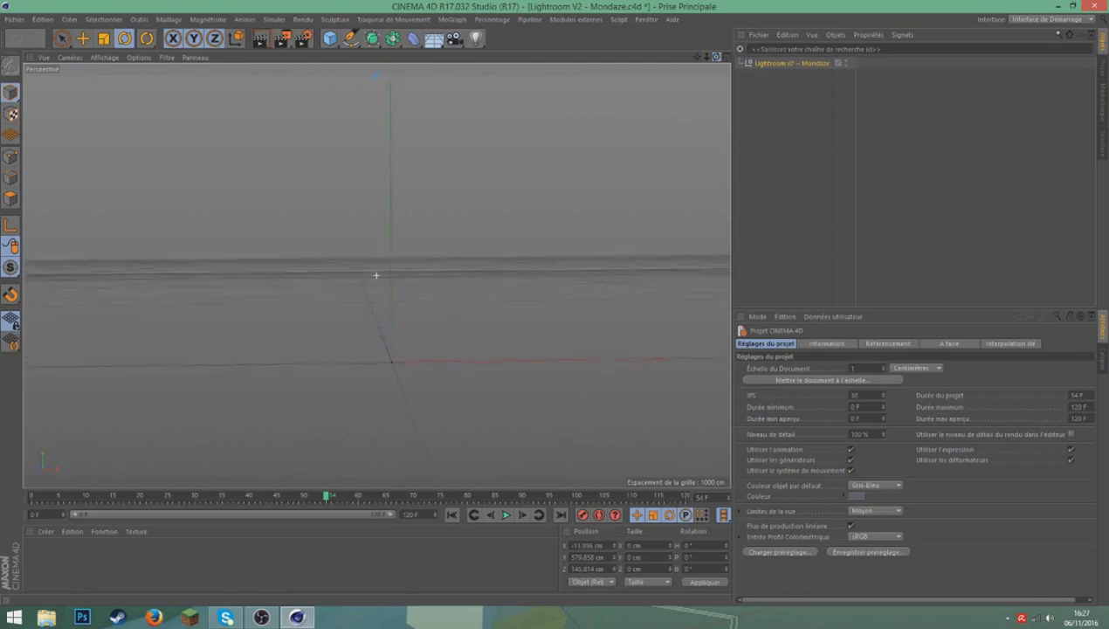
key("e")
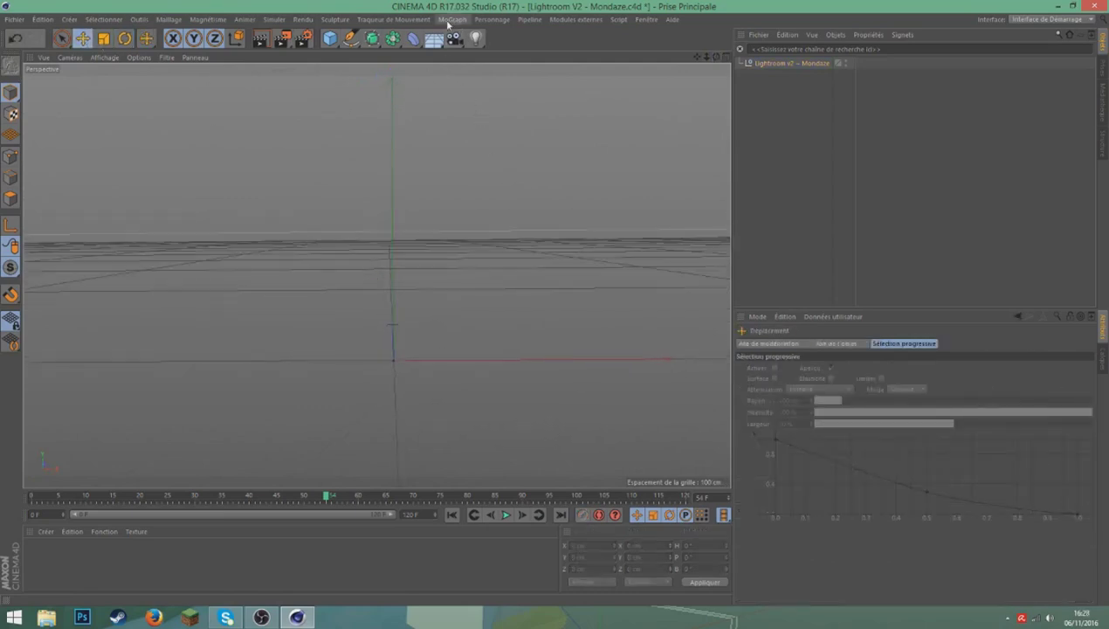
Step: Add a MoTexte object and change its text to TUTORIEL
left_click(454, 20)
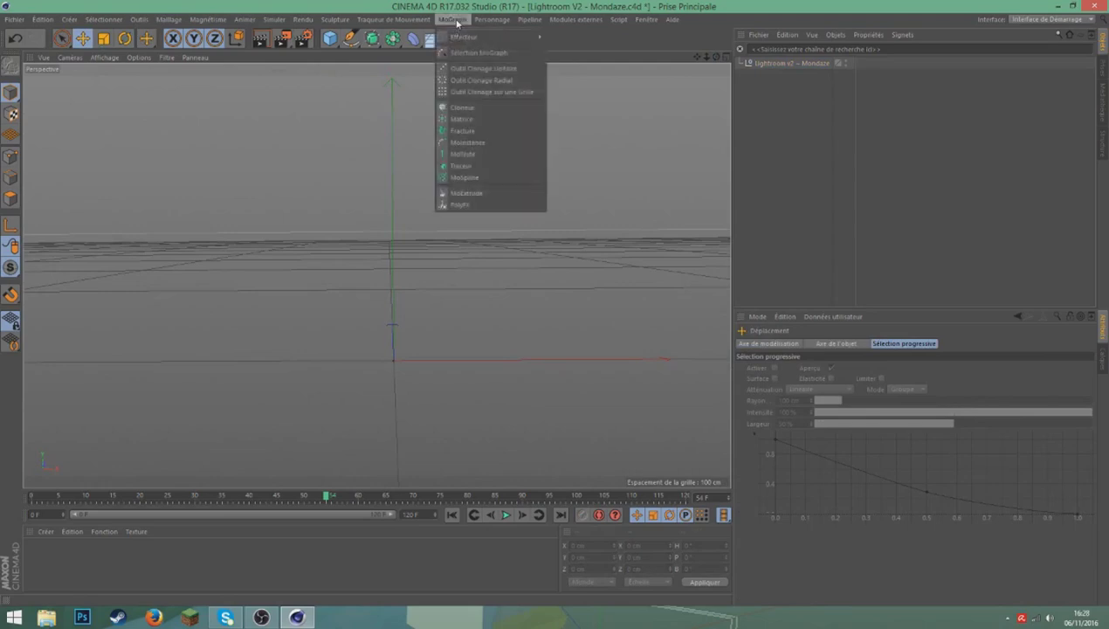
left_click(463, 154)
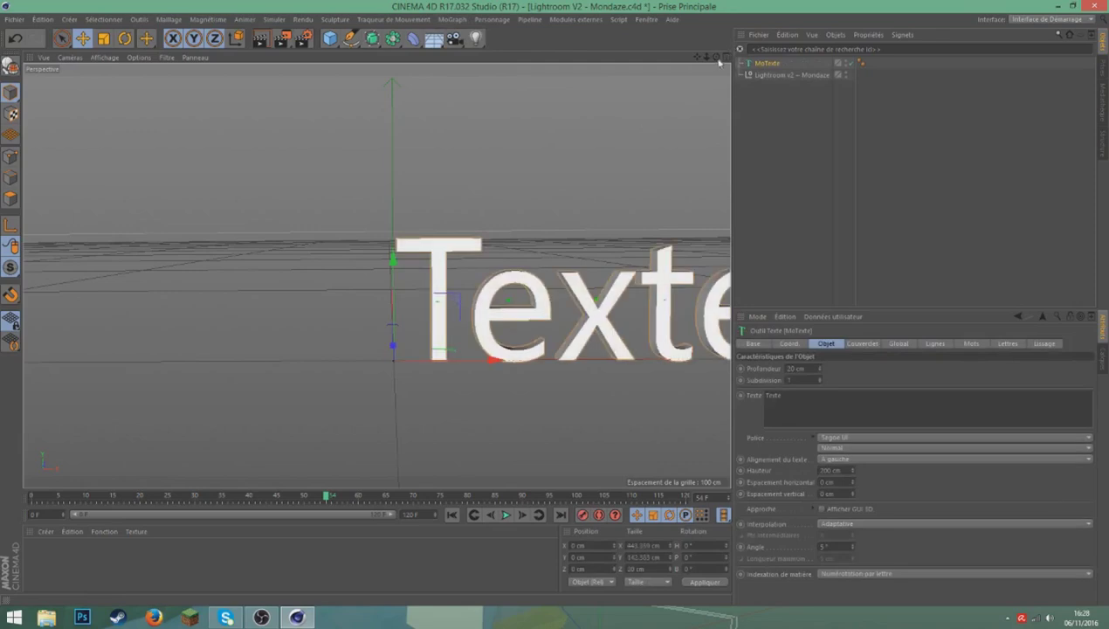
left_click_drag(708, 62, 308, 272)
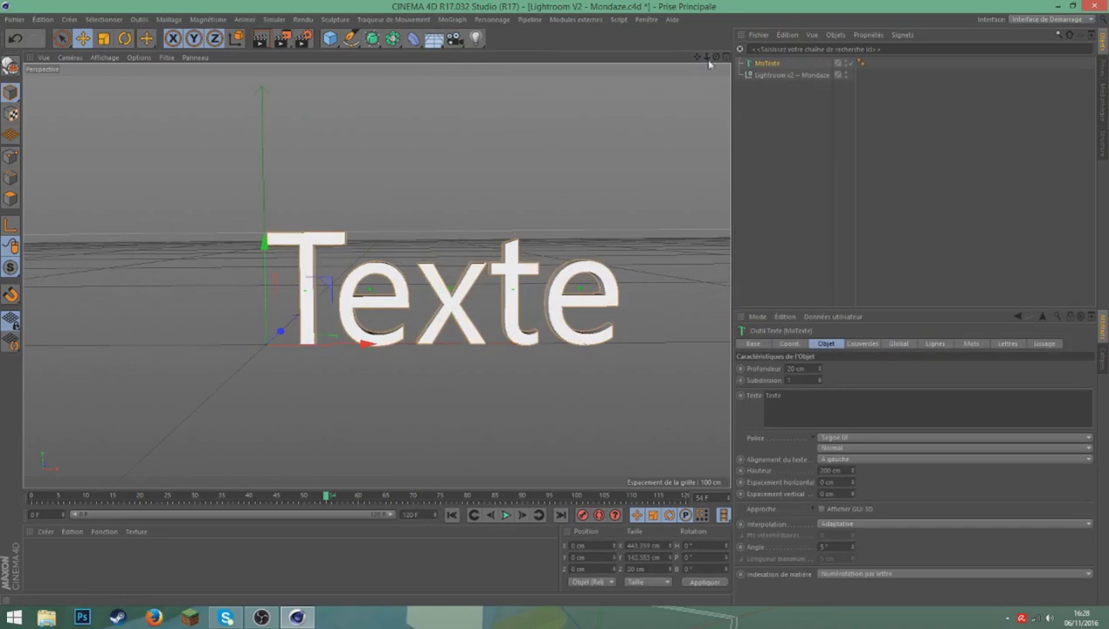
left_click_drag(710, 63, 699, 59)
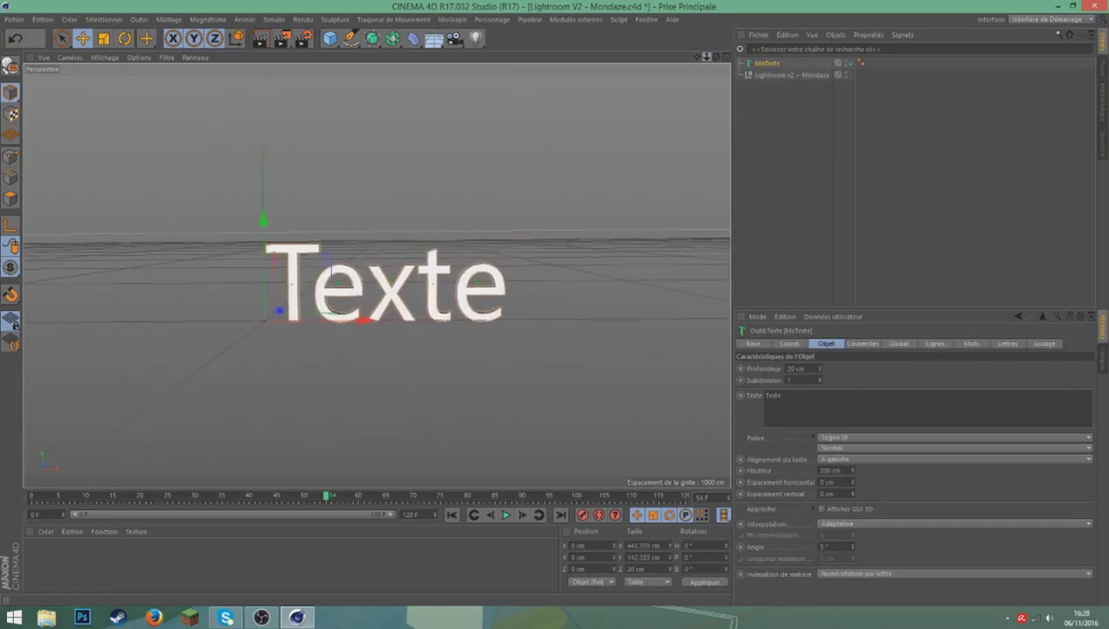
type("TUTO 3D")
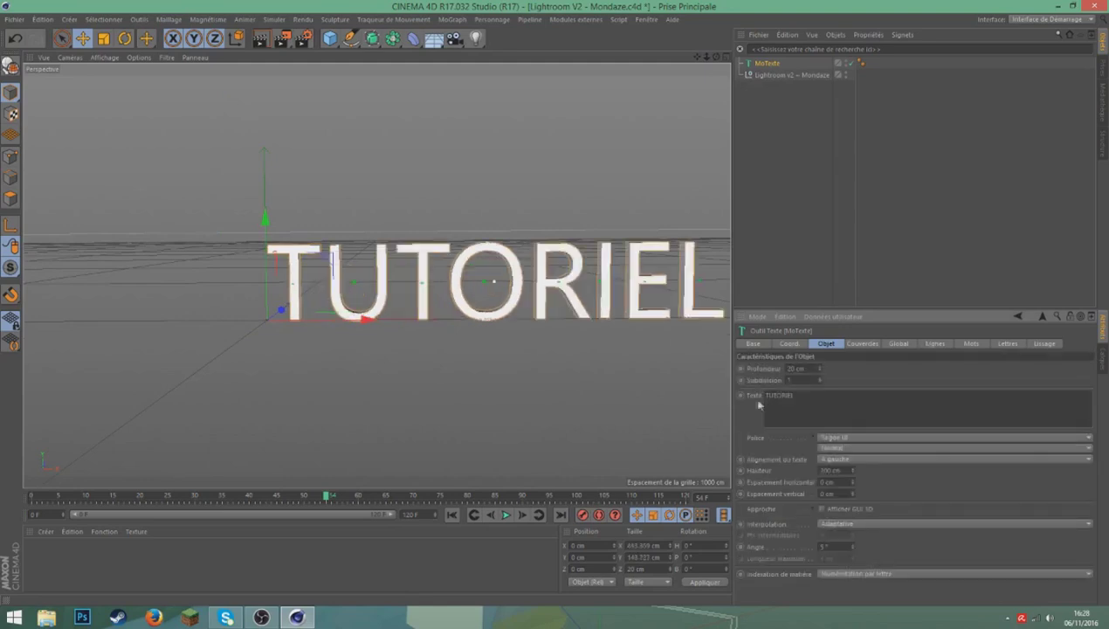
left_click(648, 153)
Step: Move TUTORIEL left along X and slightly up along Y, then reselect it
left_click(772, 67)
left_click_drag(355, 317, 256, 319)
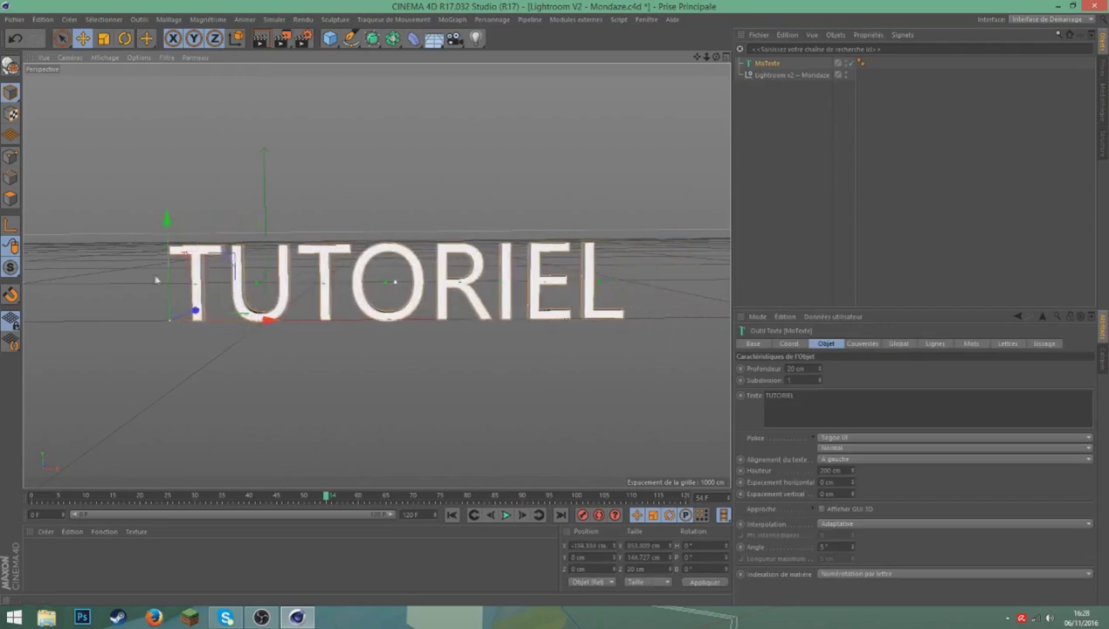
left_click_drag(169, 286, 169, 280)
left_click(545, 123)
left_click_drag(716, 56, 524, 61)
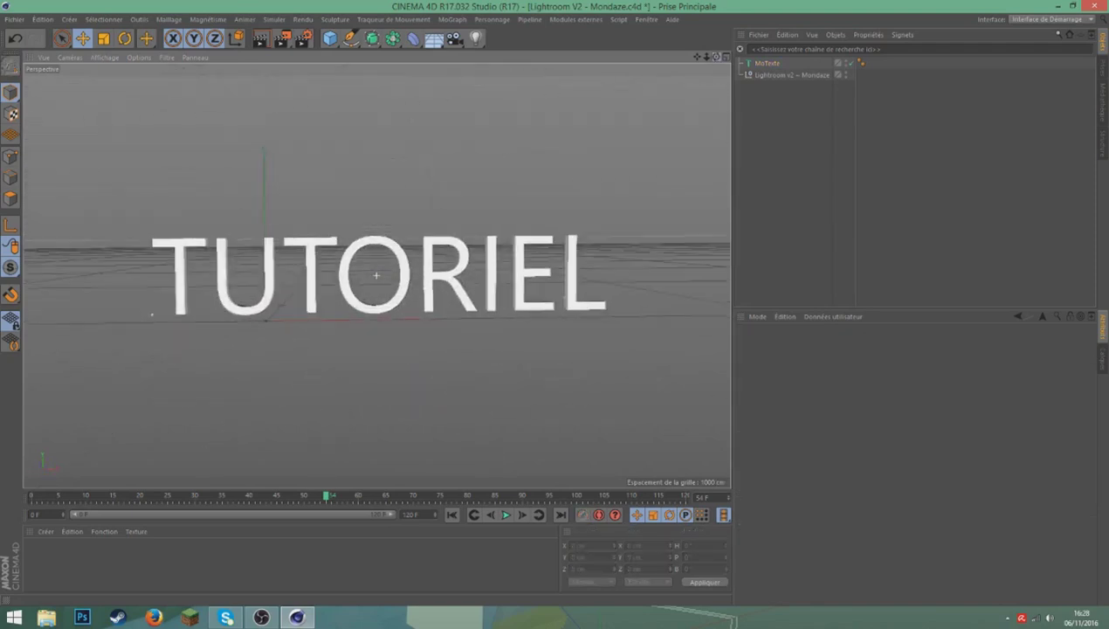
left_click(787, 65)
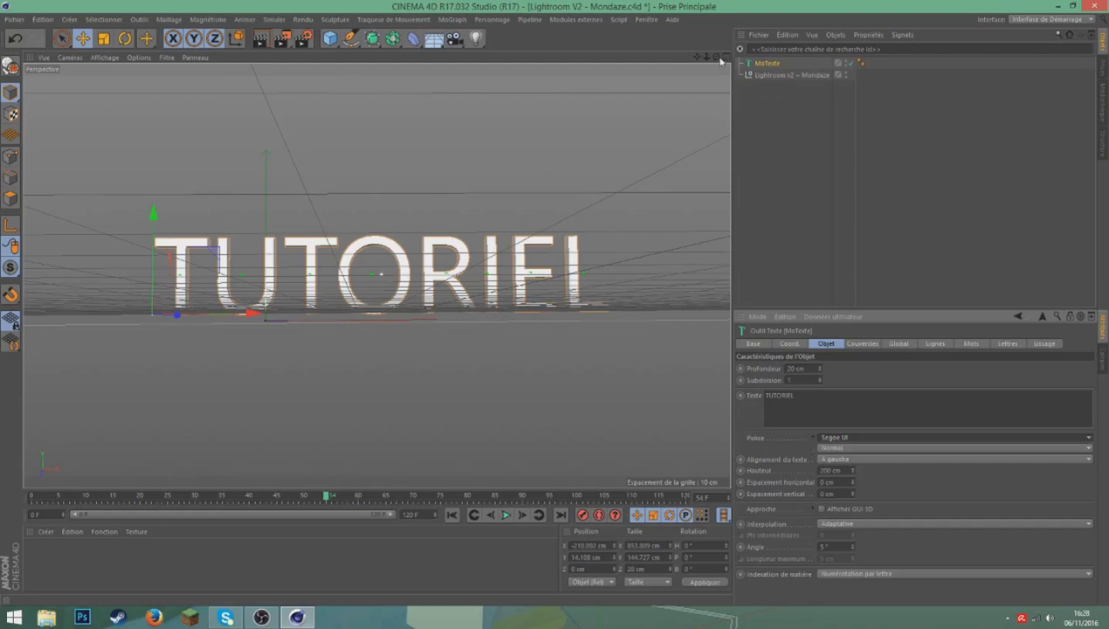
Step: Try the NATURALBORN and Longhaul fonts on the TUTORIEL text
left_click(867, 436)
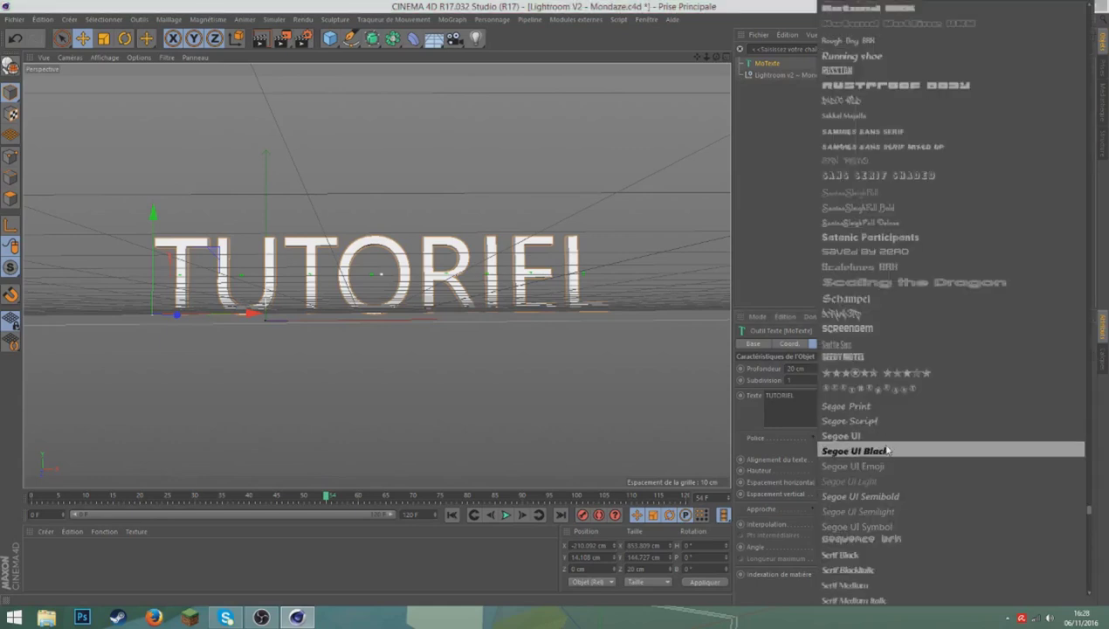
scroll(917, 402, "up", 10)
scroll(921, 431, "up", 3)
scroll(923, 431, "up", 3)
scroll(924, 431, "up", 3)
scroll(928, 428, "up", 3)
scroll(927, 424, "up", 3)
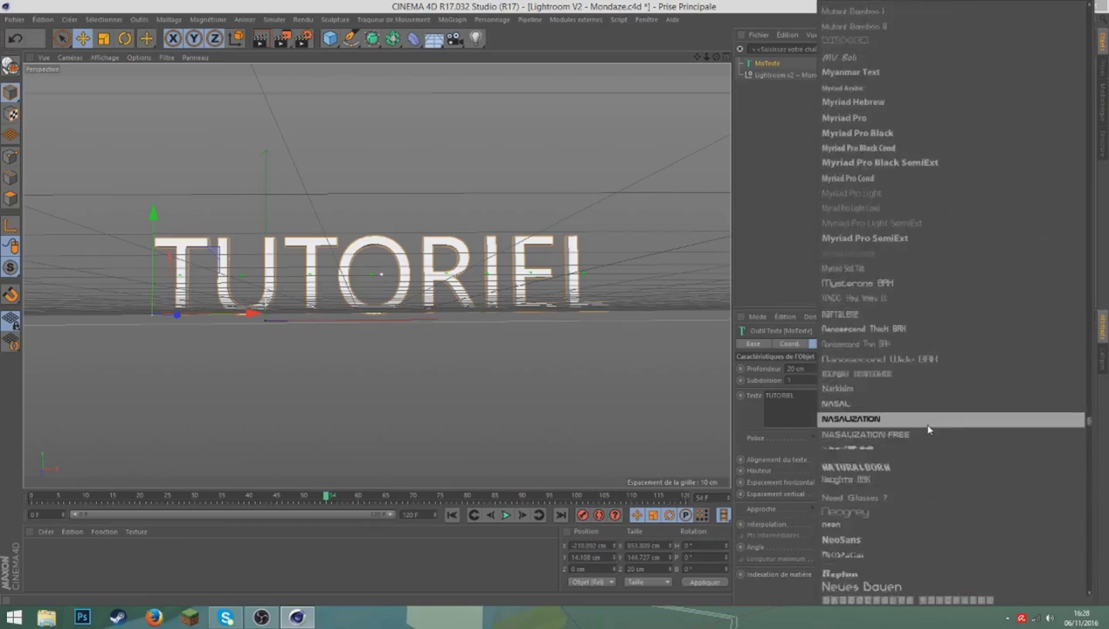
scroll(917, 432, "up", 3)
scroll(910, 447, "up", 3)
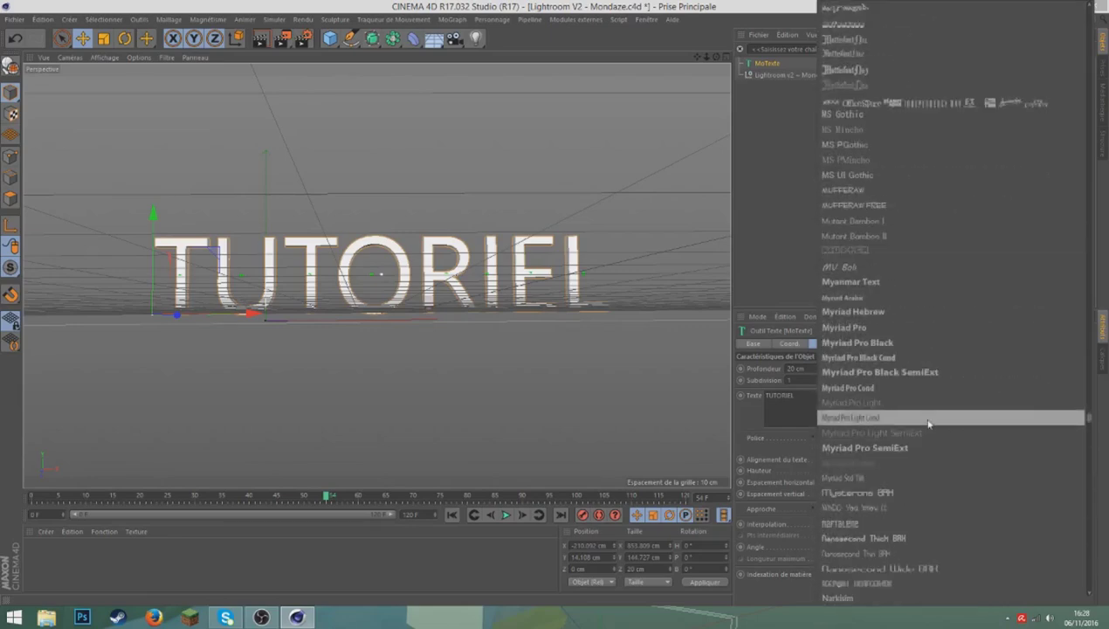
scroll(913, 441, "down", 1)
scroll(914, 380, "down", 2)
scroll(899, 463, "down", 2)
left_click(897, 468)
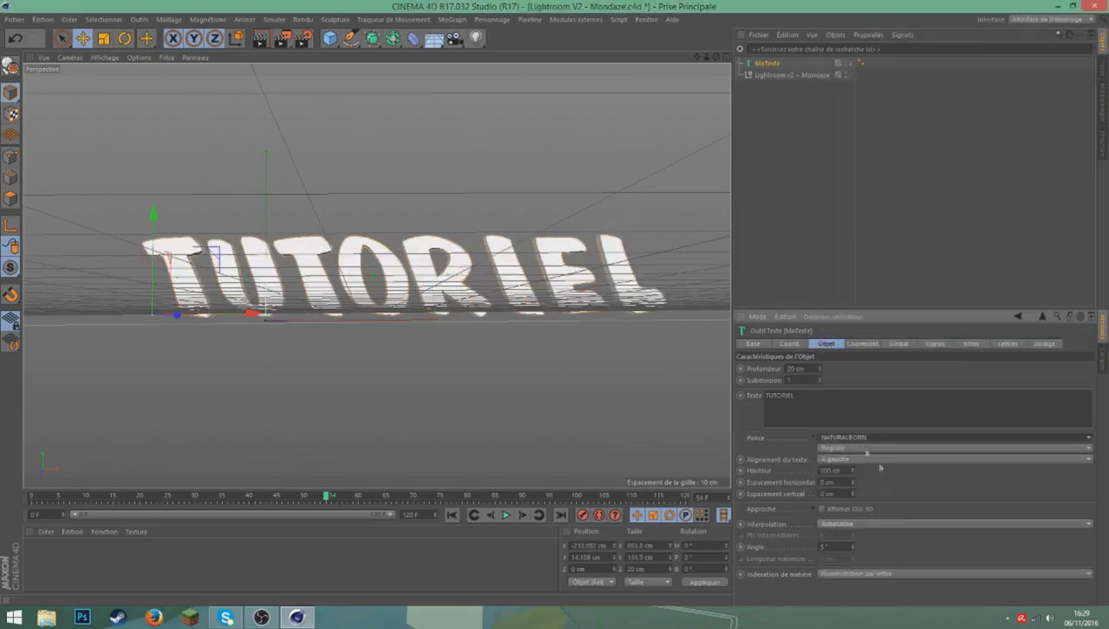
left_click(841, 444)
scroll(893, 525, "up", 3)
scroll(887, 521, "up", 3)
scroll(903, 515, "up", 3)
scroll(900, 463, "up", 3)
scroll(900, 436, "up", 3)
scroll(898, 424, "up", 3)
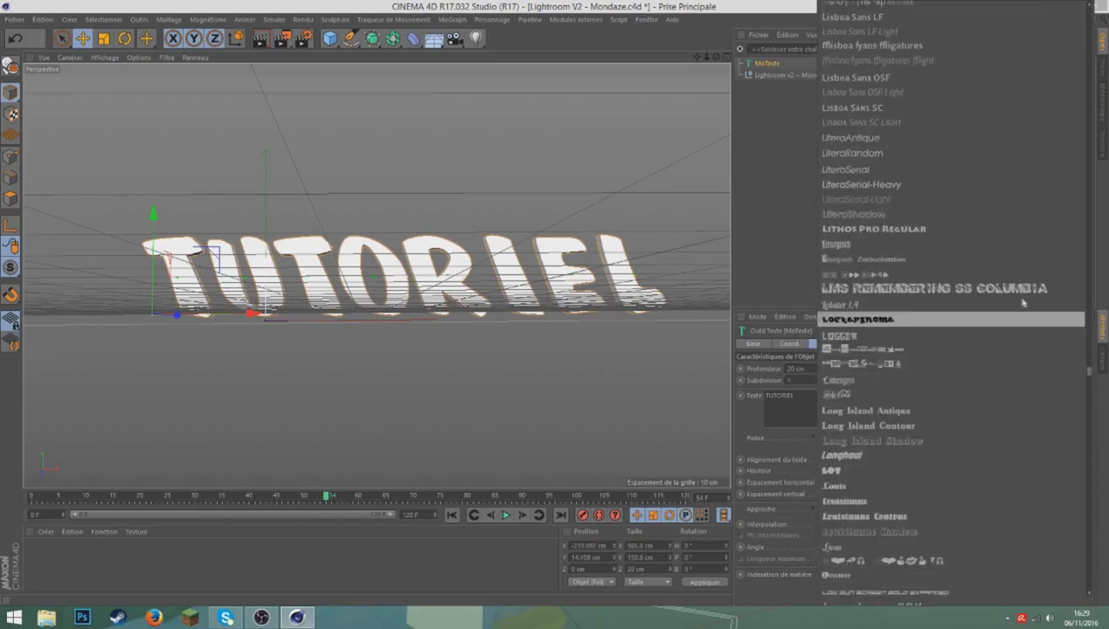
left_click(944, 454)
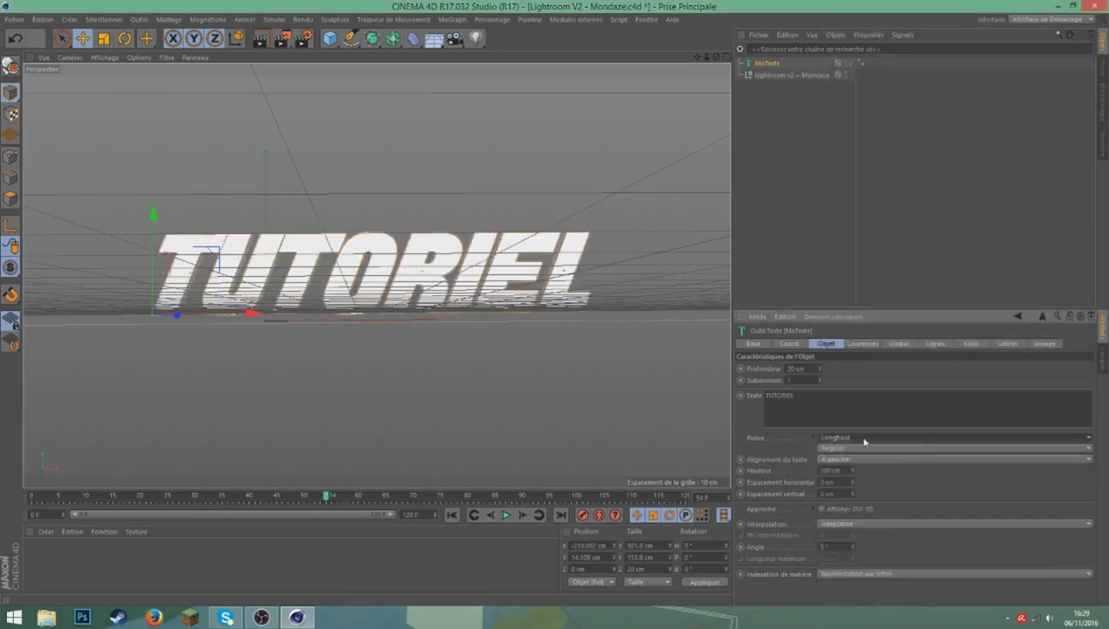
Step: Try the LEAF, Jacobi, Hyde BRK and Homeblock fonts in turn
left_click(864, 442)
scroll(959, 340, "up", 3)
scroll(956, 332, "up", 3)
scroll(945, 315, "up", 3)
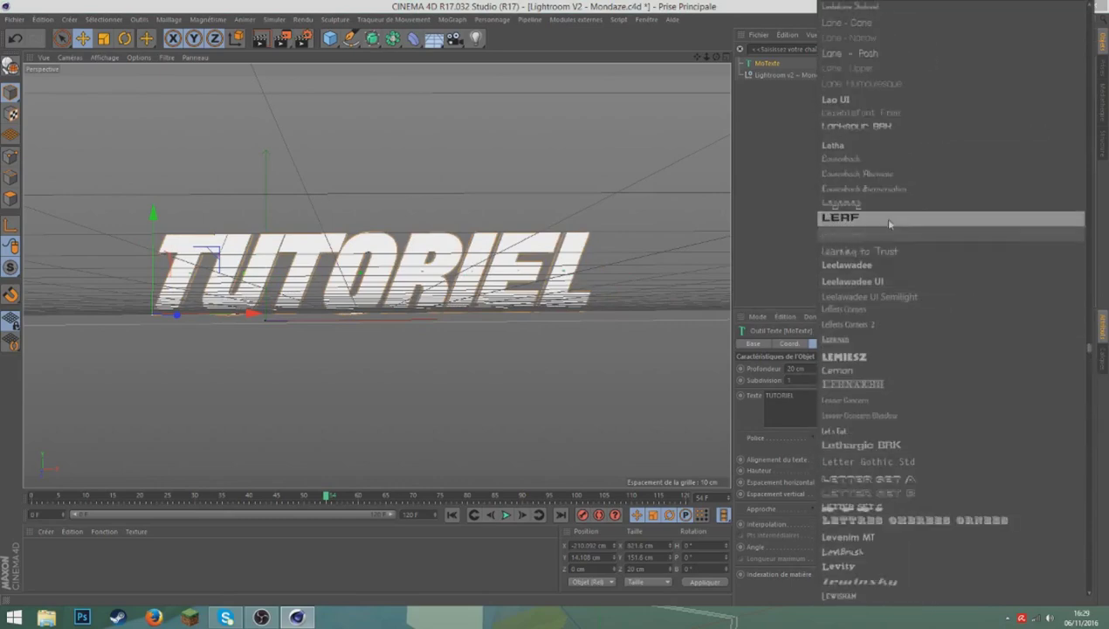
left_click(886, 217)
left_click(878, 442)
scroll(879, 428, "up", 3)
scroll(878, 428, "up", 3)
scroll(882, 419, "up", 3)
scroll(894, 382, "up", 5)
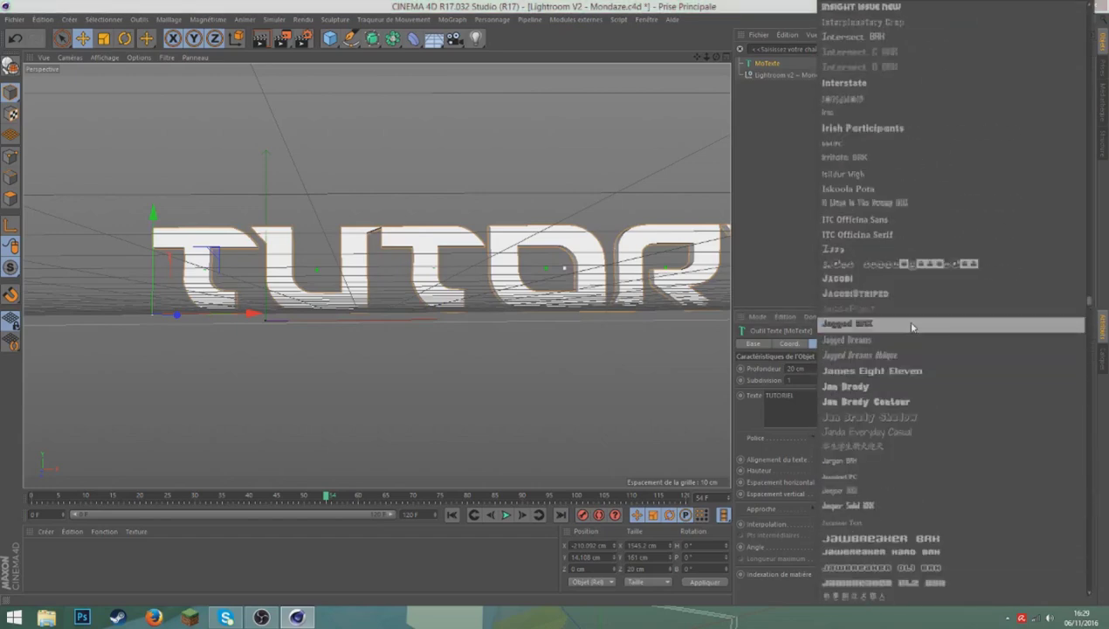
left_click(866, 279)
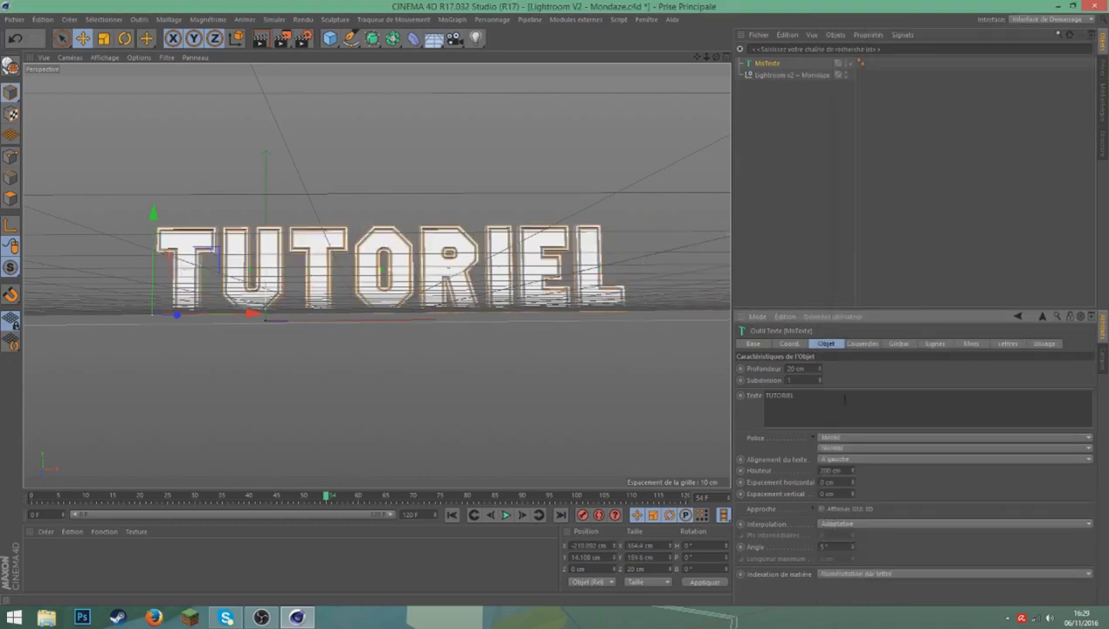
left_click(848, 437)
scroll(852, 419, "up", 3)
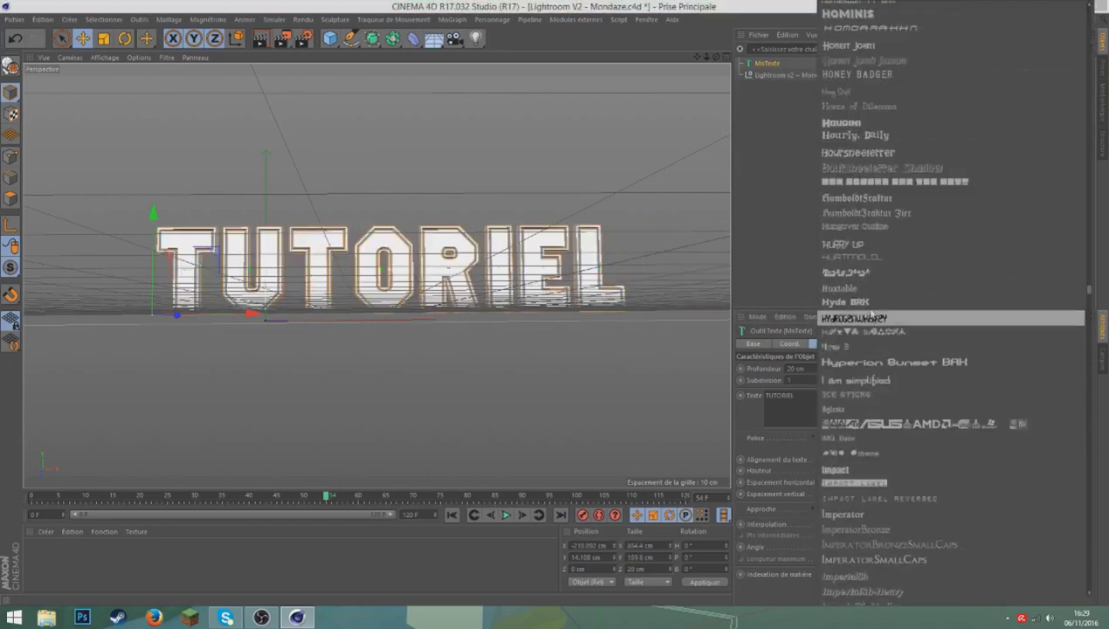
left_click(863, 320)
left_click(841, 435)
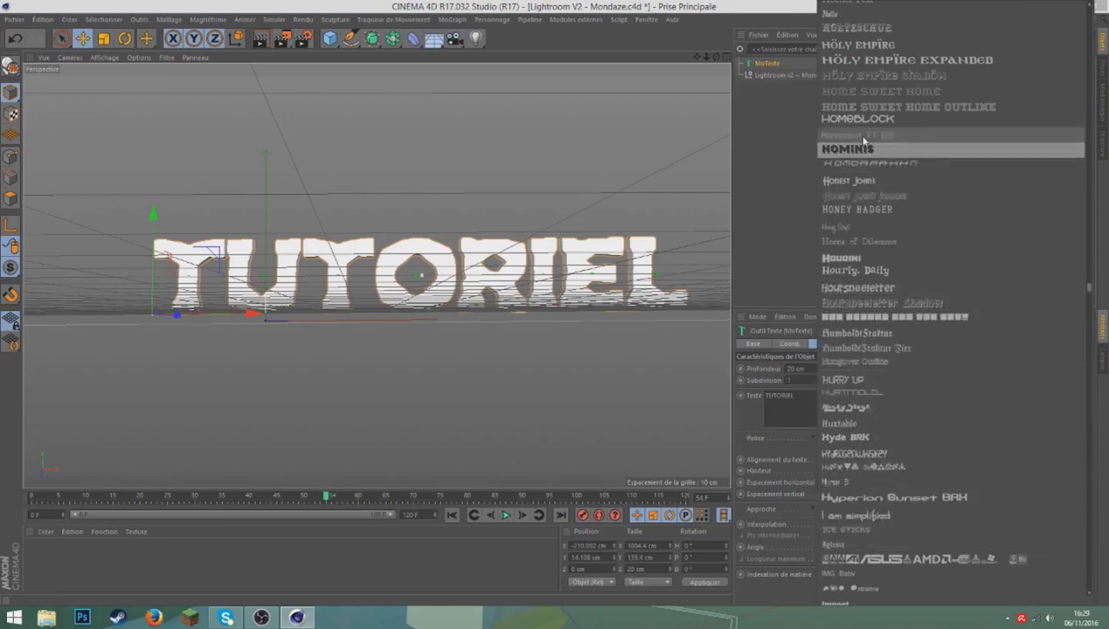
scroll(860, 144, "up", 2)
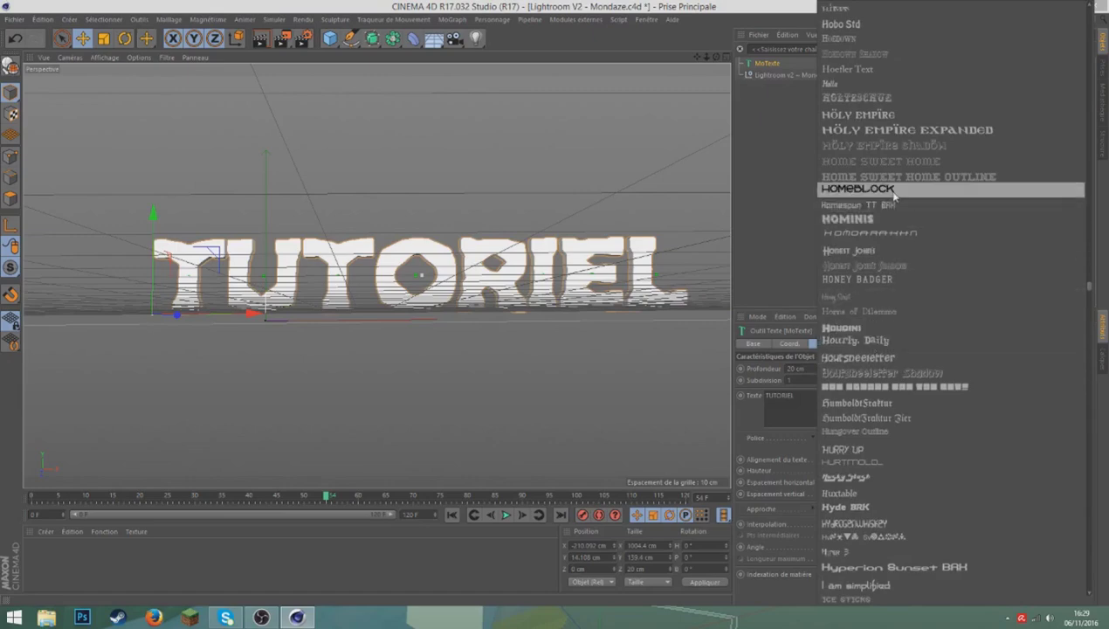
left_click(860, 188)
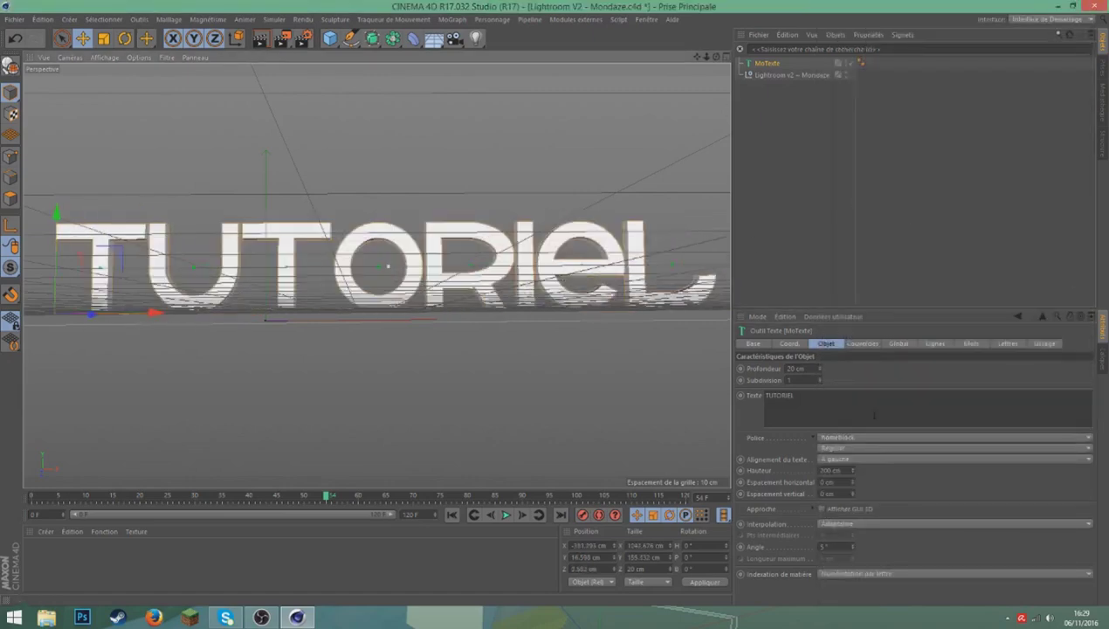
Step: Settle on WhoopAss as the text font and recentre the view
left_click(873, 436)
scroll(952, 419, "down", 10)
scroll(951, 419, "down", 8)
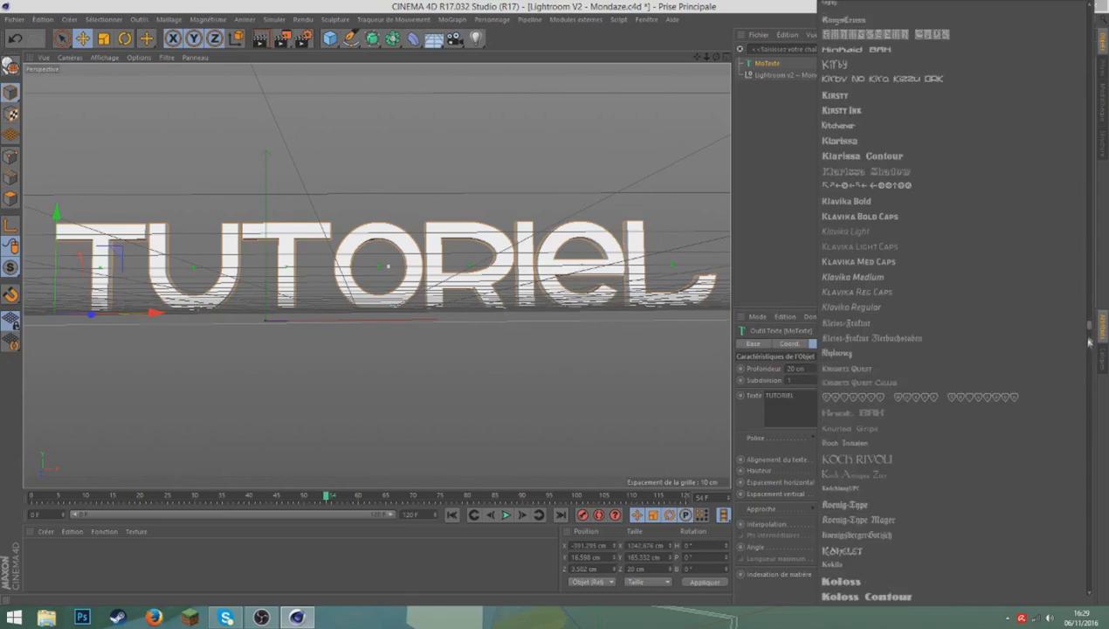
left_click_drag(1088, 341, 1067, 495)
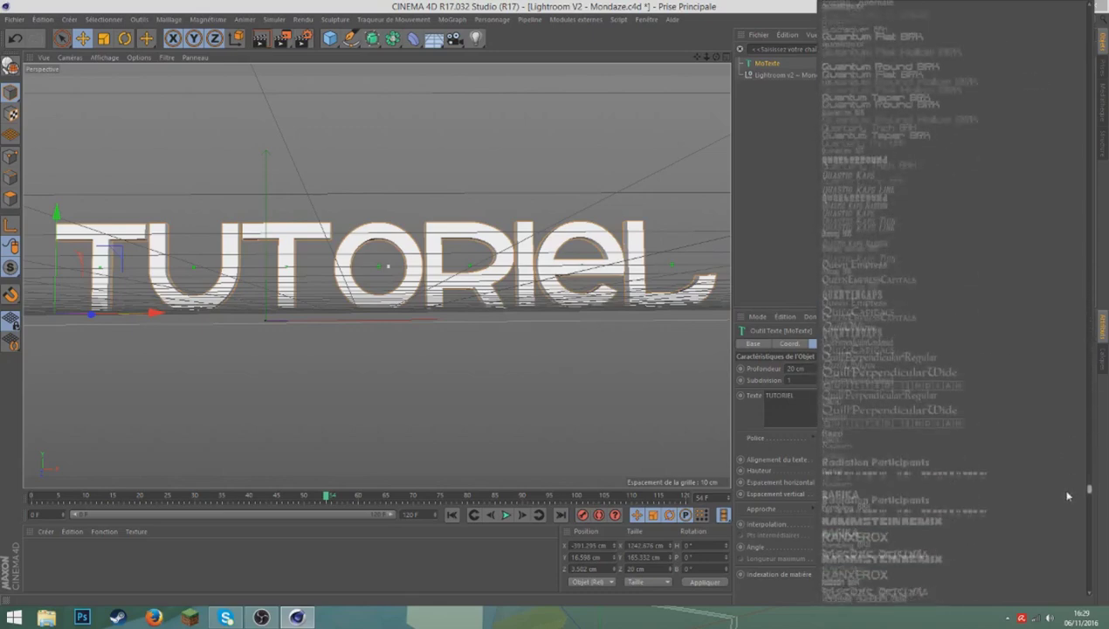
left_click_drag(1067, 495, 1048, 567)
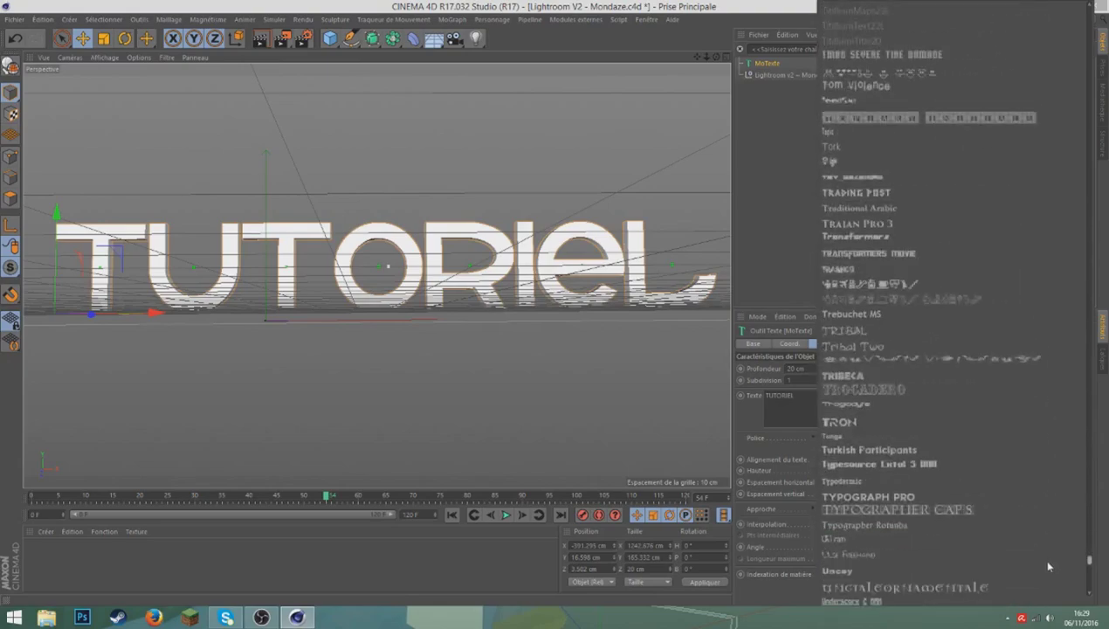
left_click_drag(1048, 567, 1037, 577)
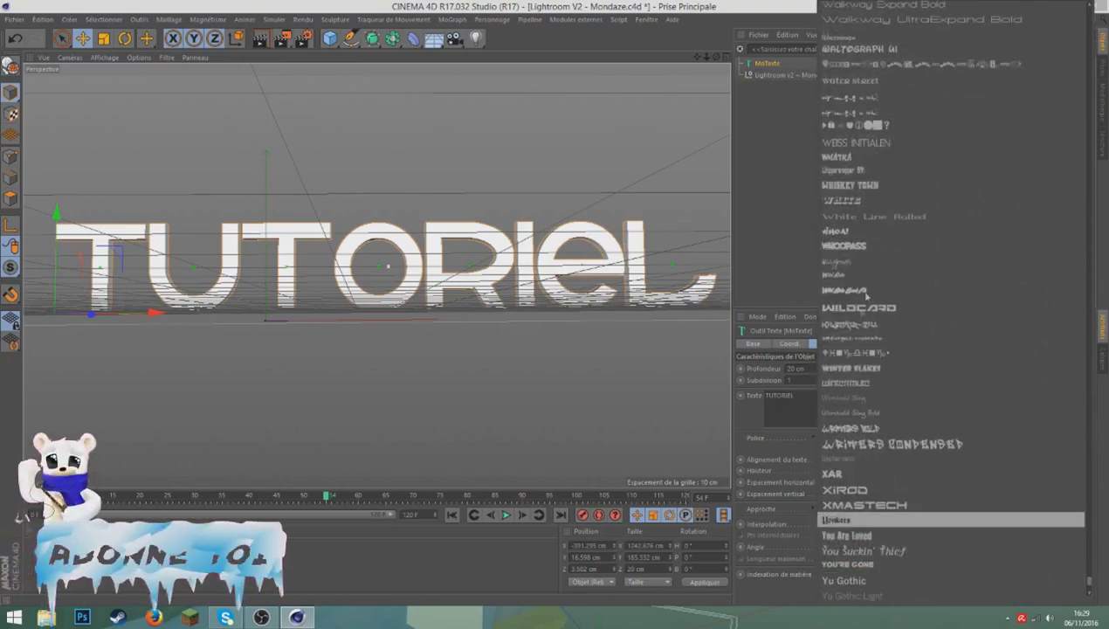
left_click(843, 246)
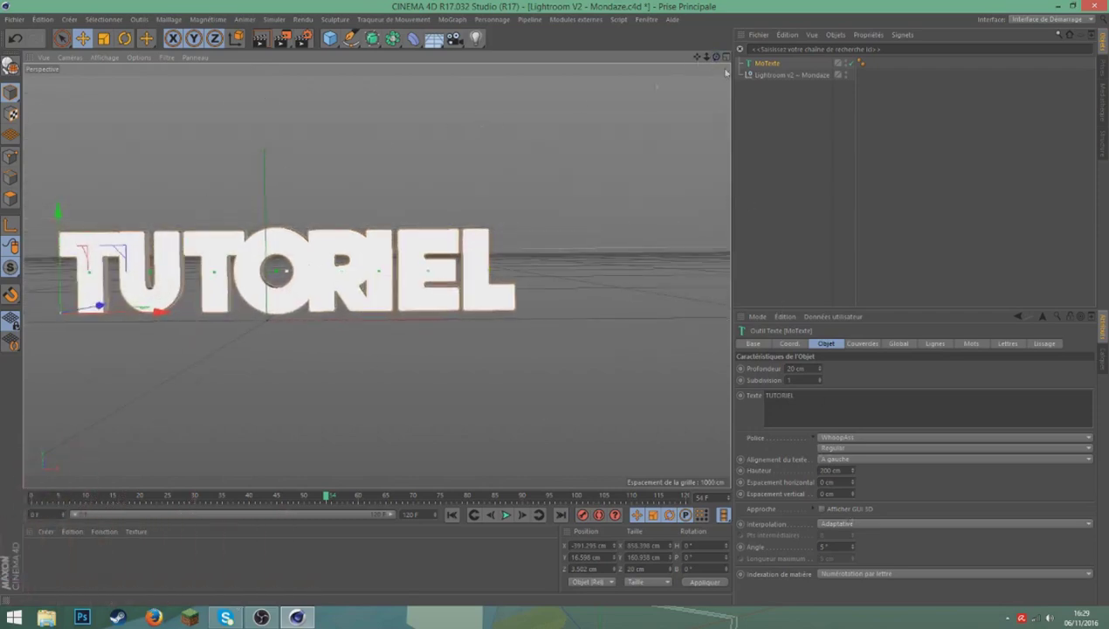
left_click_drag(706, 56, 709, 59)
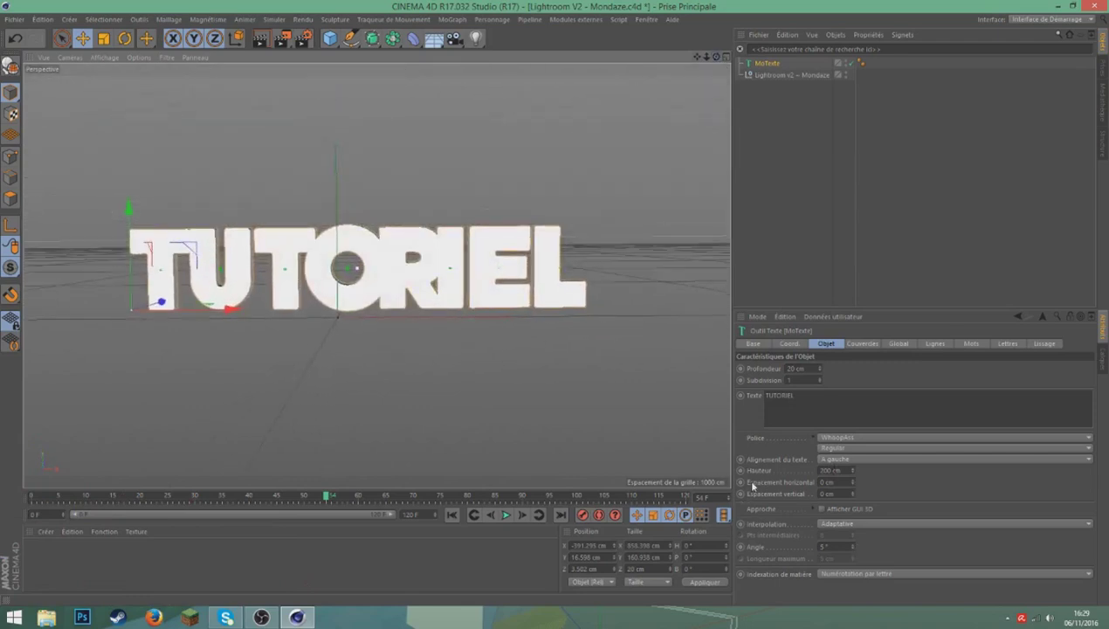
Step: Set horizontal letter spacing to 32 cm and make the MoTexte editable with C
left_click_drag(853, 483, 778, 267)
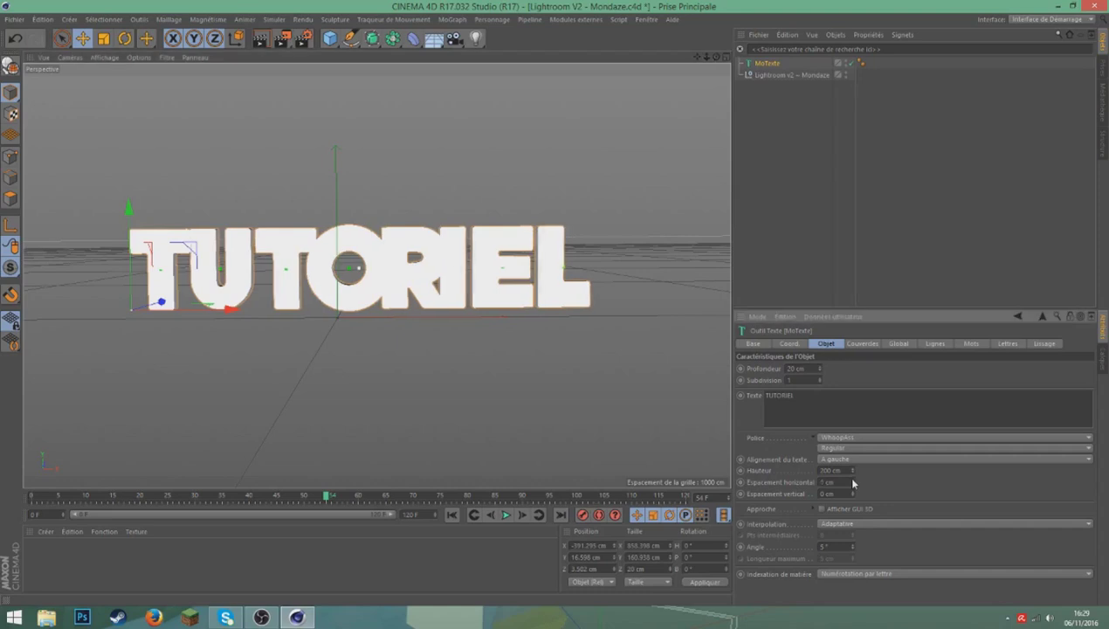
left_click_drag(706, 56, 714, 59)
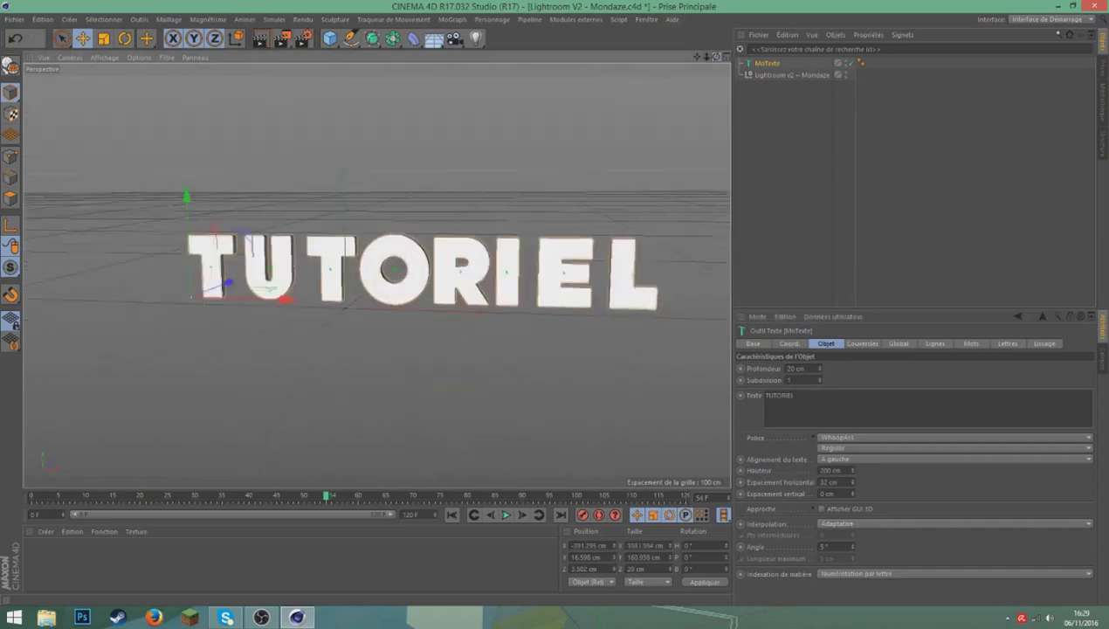
left_click_drag(344, 70, 351, 67)
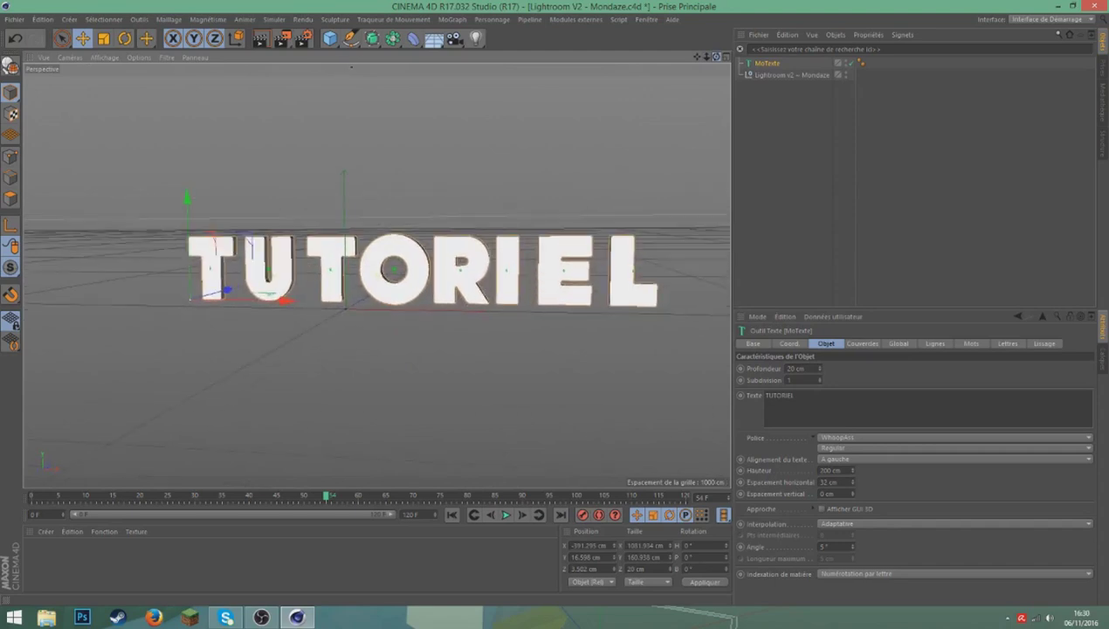
left_click(755, 65)
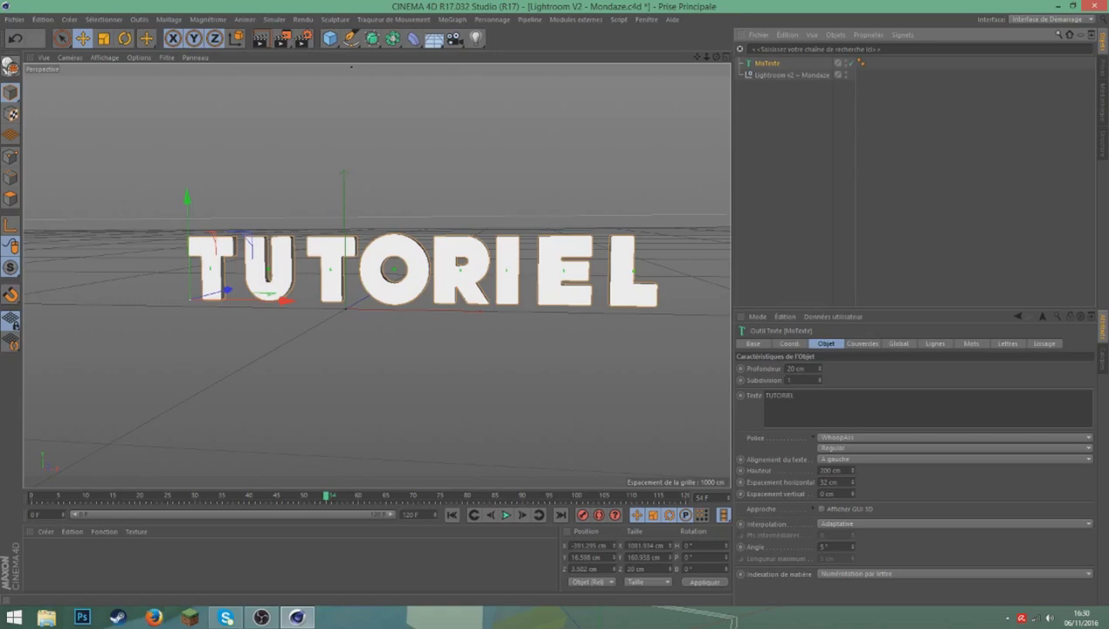
left_click(11, 66)
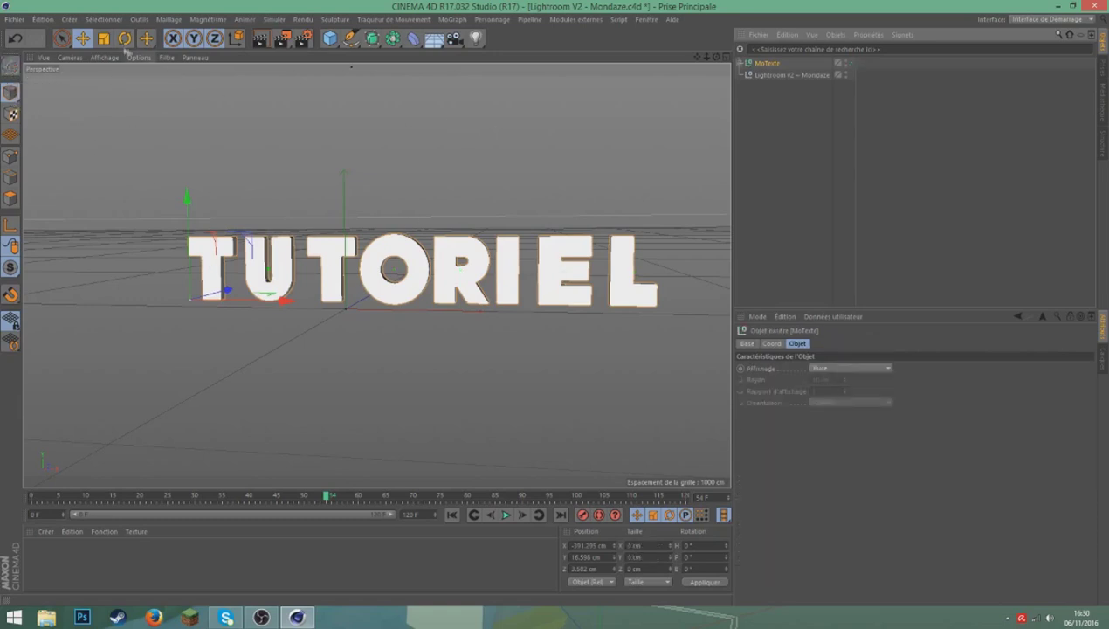
Step: Scale the TUTORIEL letters to stretch them far back in depth, then orbit to check
left_click(105, 41)
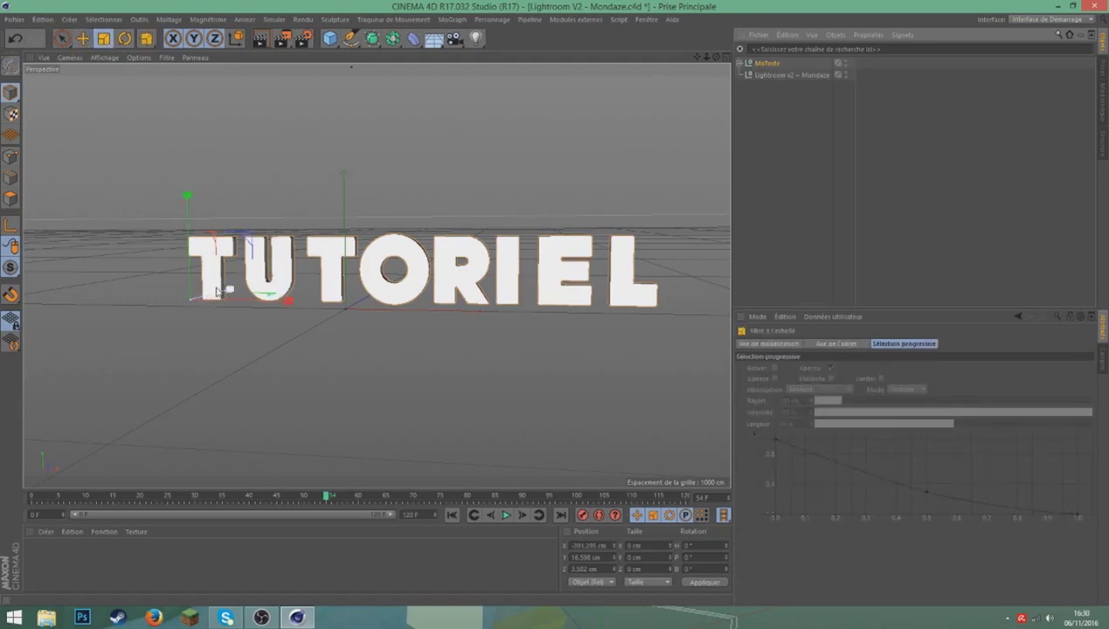
left_click_drag(216, 291, 326, 257)
left_click(594, 155)
left_click_drag(594, 154, 524, 210, "alt")
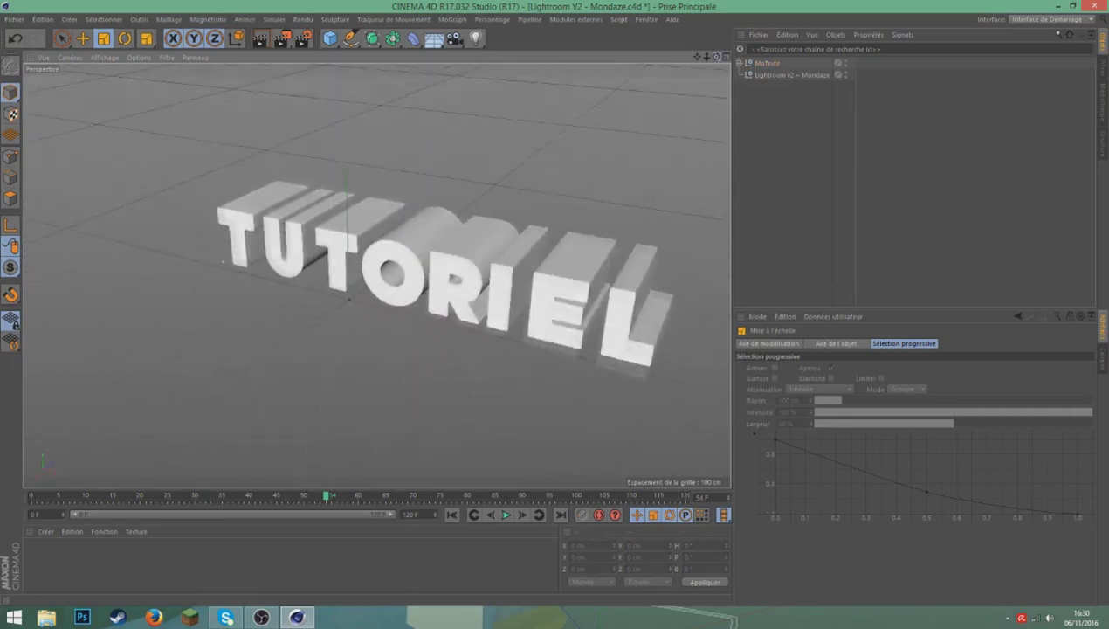
left_click_drag(716, 56, 718, 83)
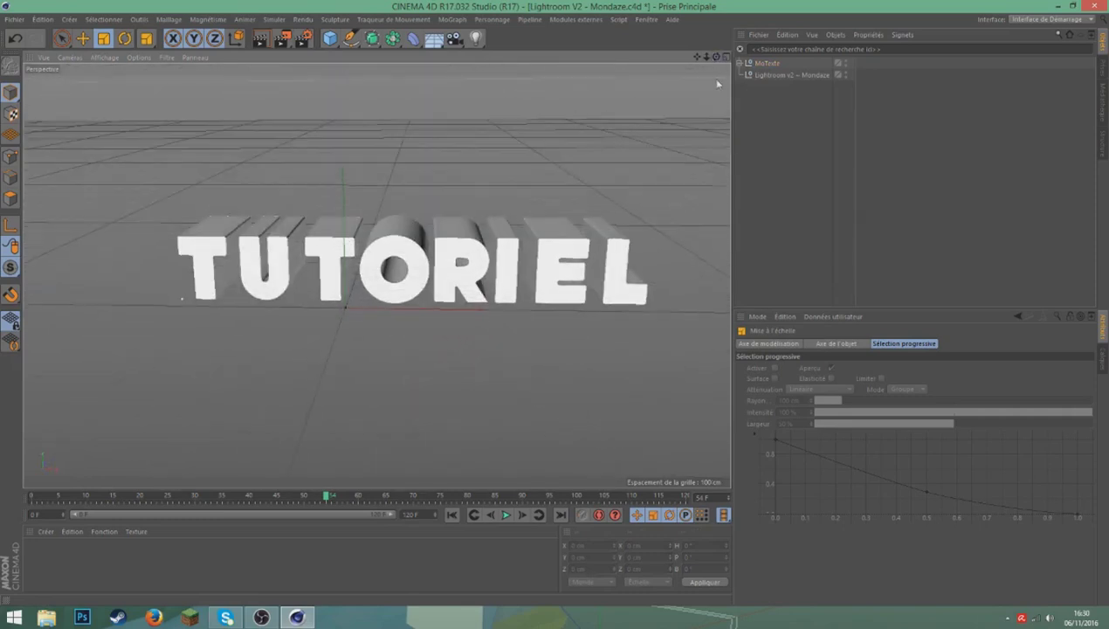
Step: Try dragging the letters' extrusion depth, inspect it, then undo twice with Ctrl+Z
left_click(197, 271)
left_click_drag(208, 278, 200, 295)
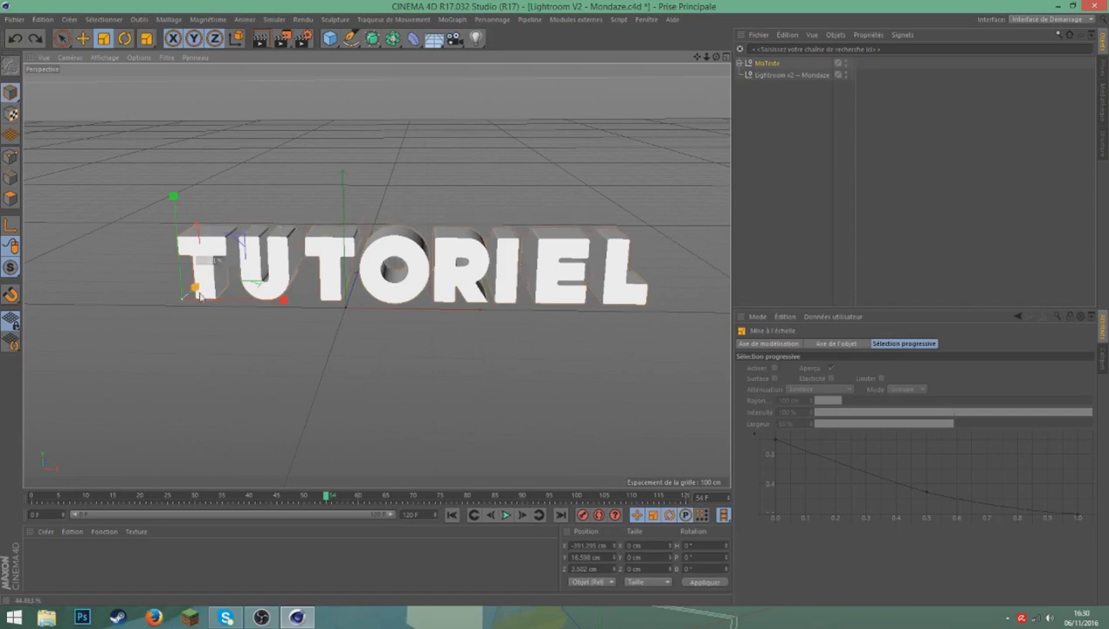
left_click(664, 151)
left_click_drag(716, 56, 716, 79)
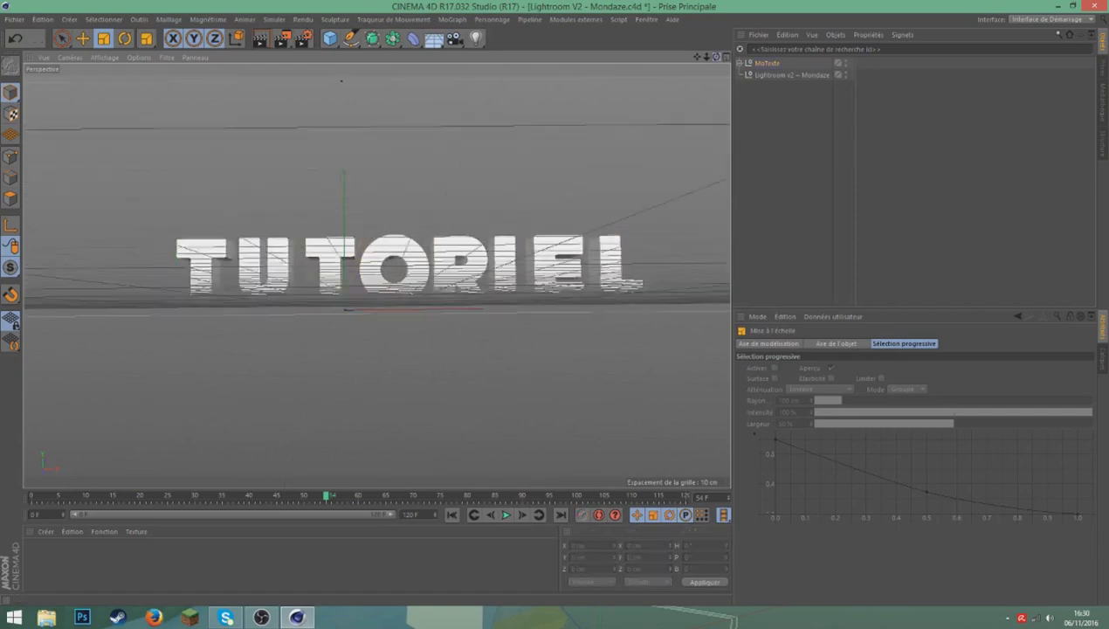
left_click_drag(345, 71, 340, 82, "alt")
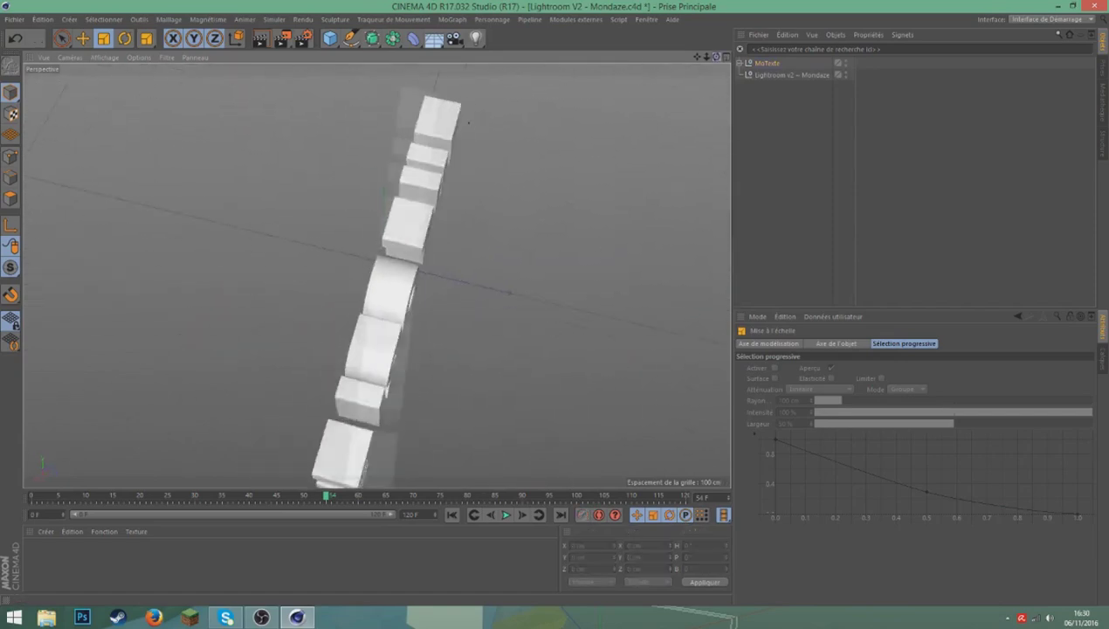
key("ctrl+z")
key("ctrl+z")
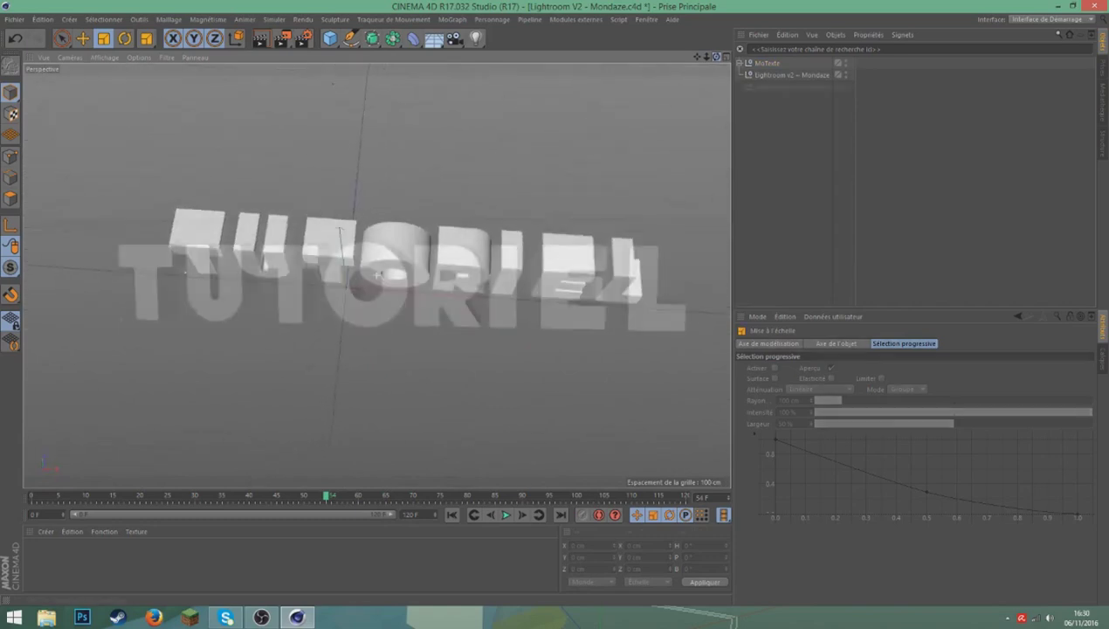
key("ctrl+z")
key("ctrl+z")
left_click_drag(704, 58, 718, 58)
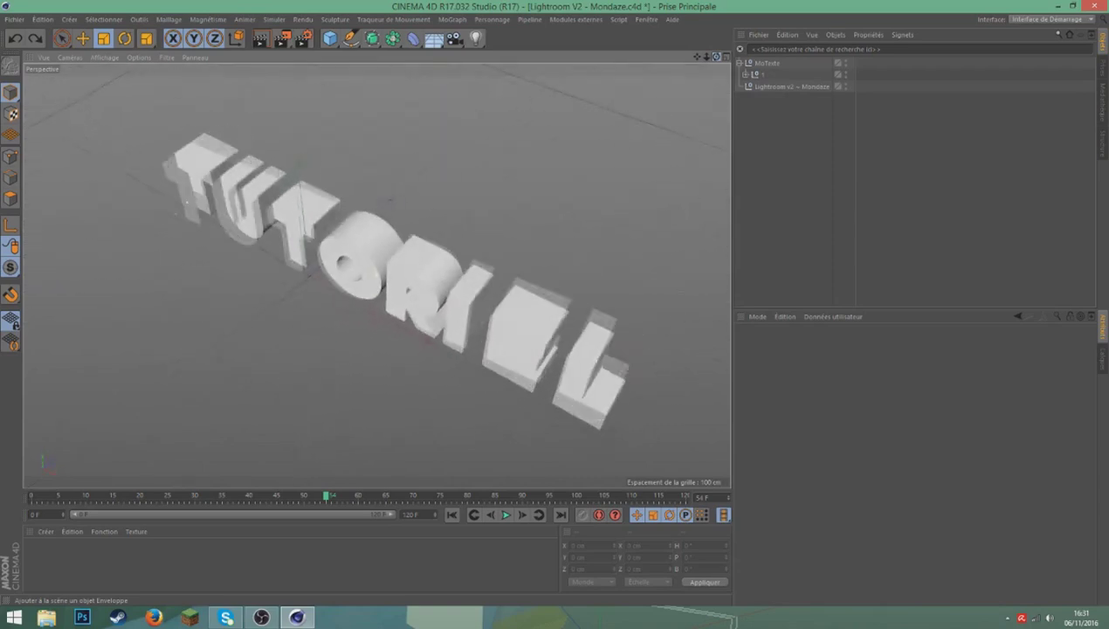
Step: Stagger the O and two neighbouring letter blocks along Z, redoing one overshot move
left_click(393, 214)
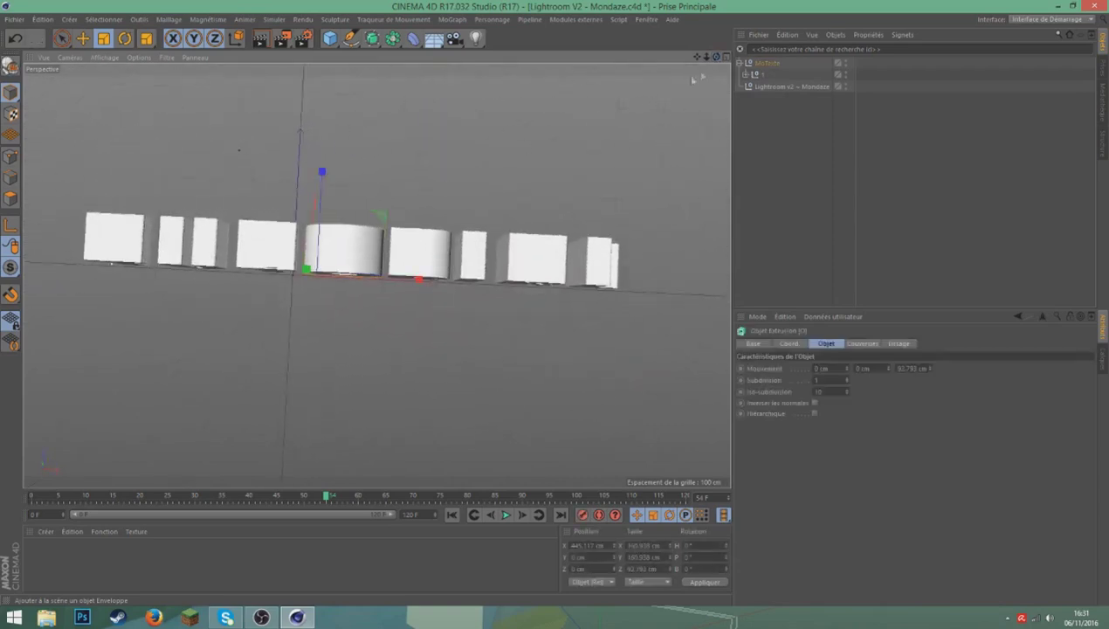
left_click_drag(716, 58, 690, 74)
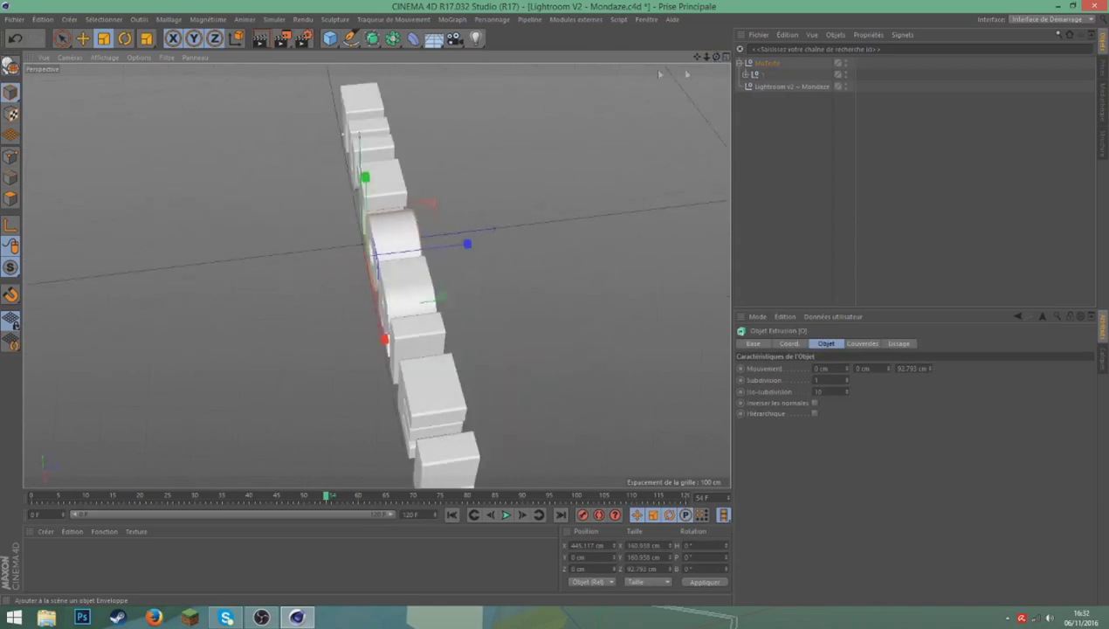
left_click(83, 37)
left_click_drag(467, 244, 406, 250)
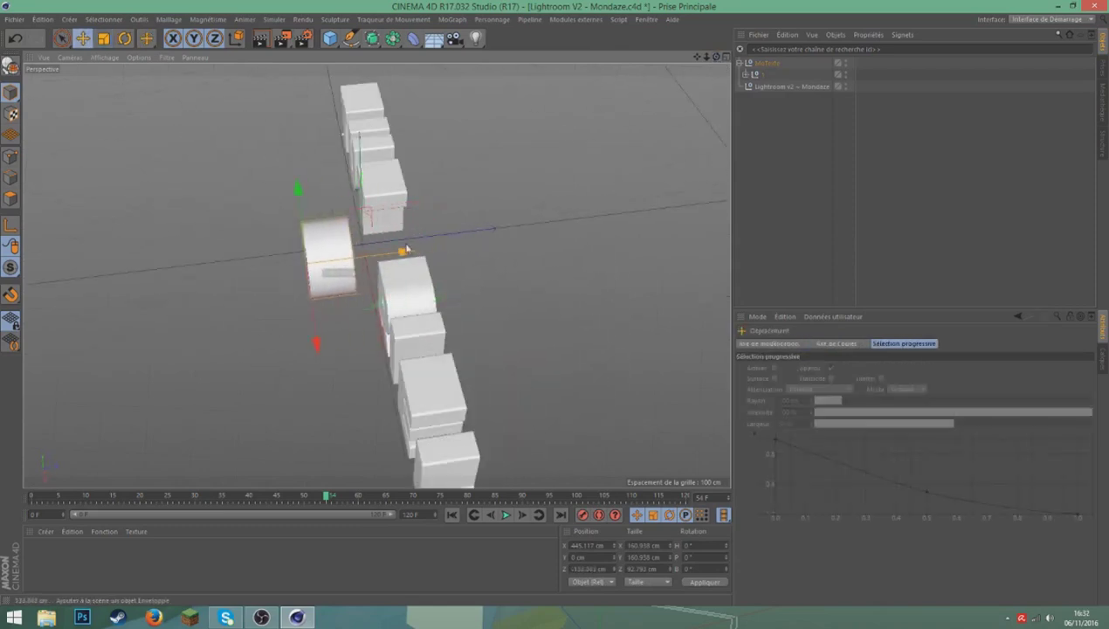
left_click(393, 202)
left_click(412, 288, "shift")
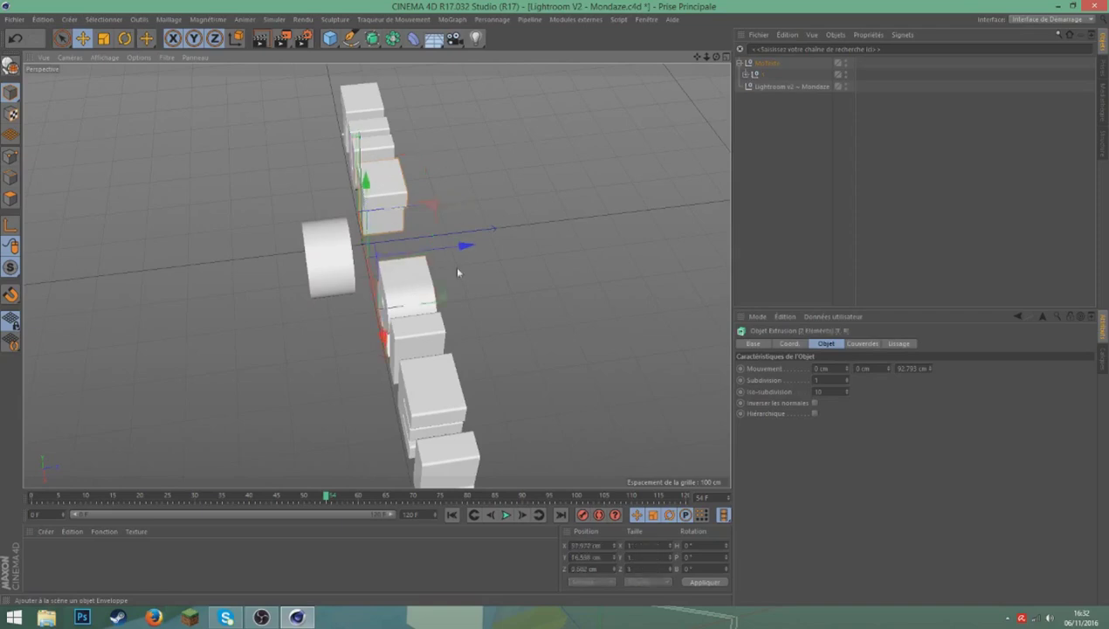
left_click_drag(428, 260, 385, 272)
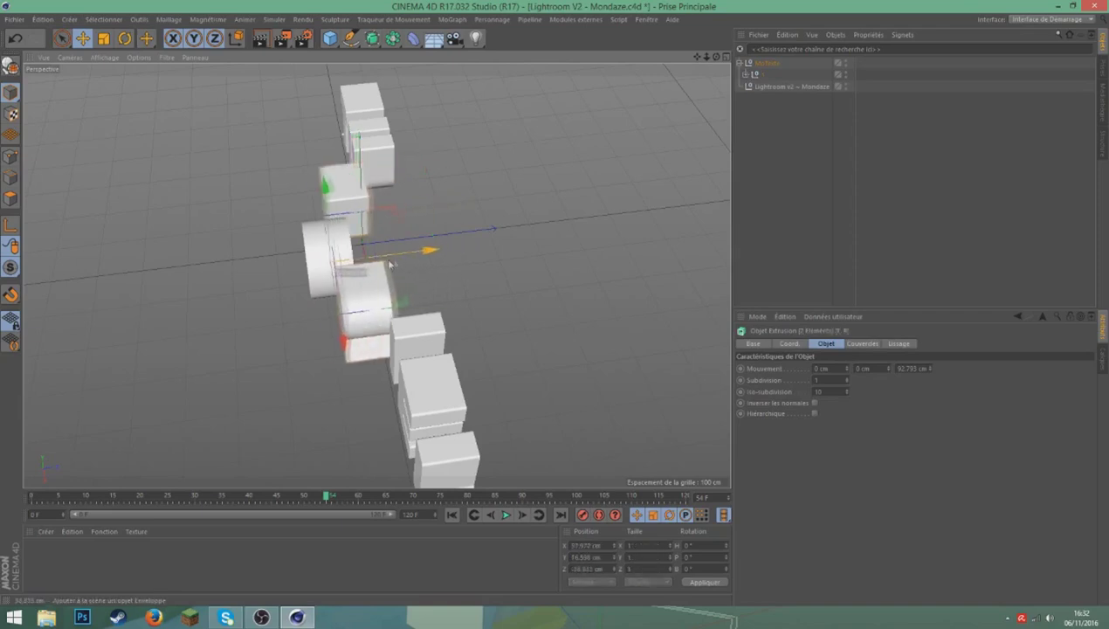
key("ctrl+z")
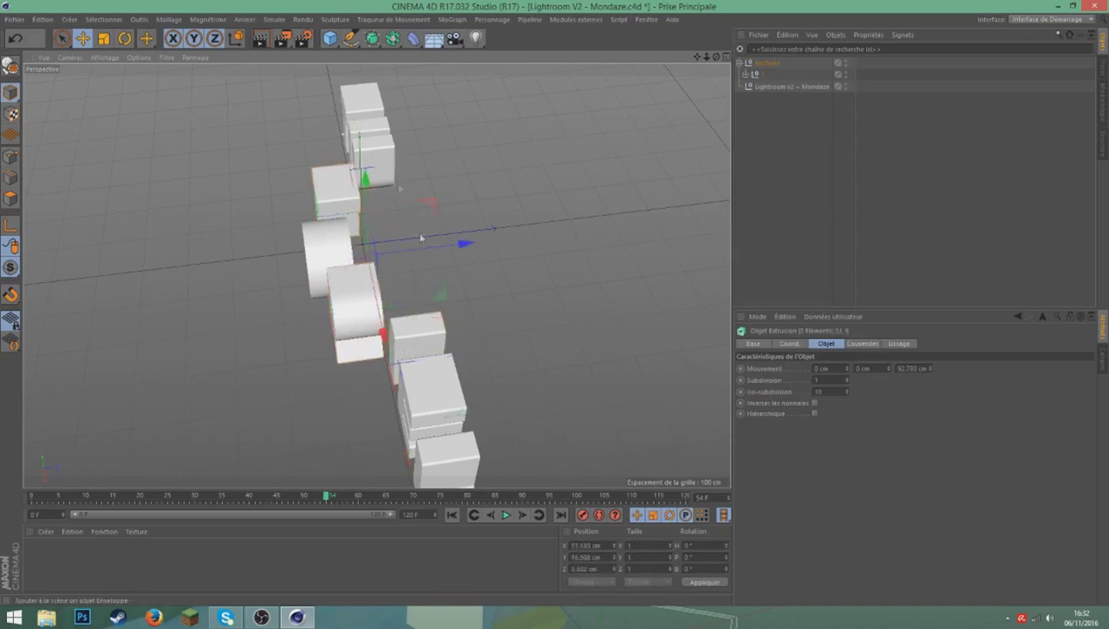
left_click_drag(426, 243, 407, 255)
Step: Shift the lower letter block left along X and orbit to a front view
left_click(453, 395)
left_click_drag(465, 403, 450, 406)
left_click(492, 317)
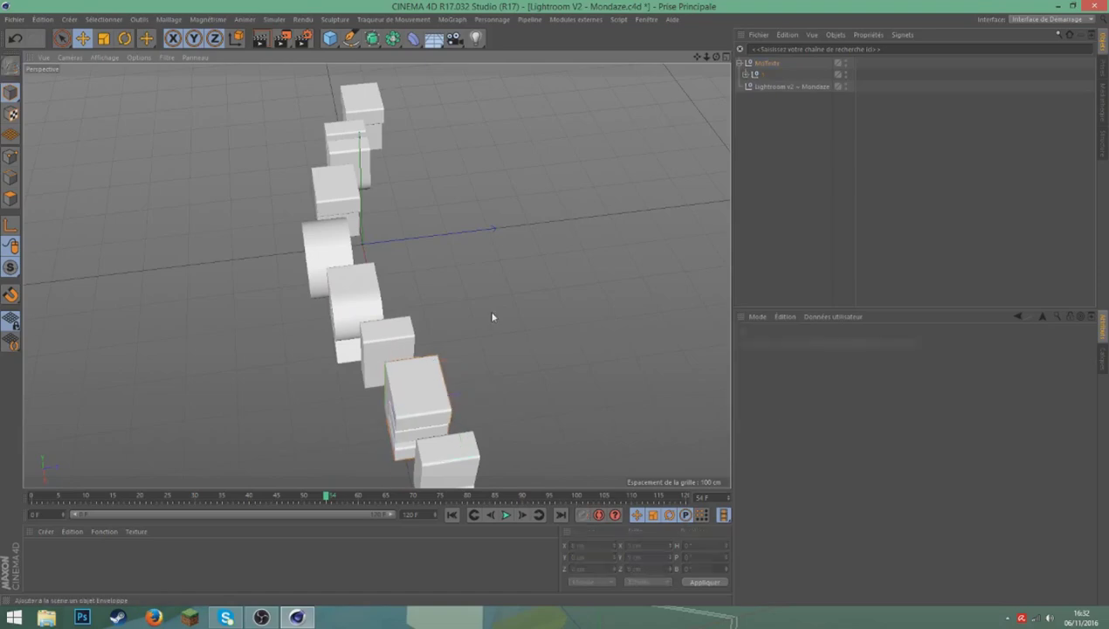
mouse_move(712, 59)
left_mouse_down()
mouse_move(664, 79)
mouse_move(646, 105)
left_mouse_up()
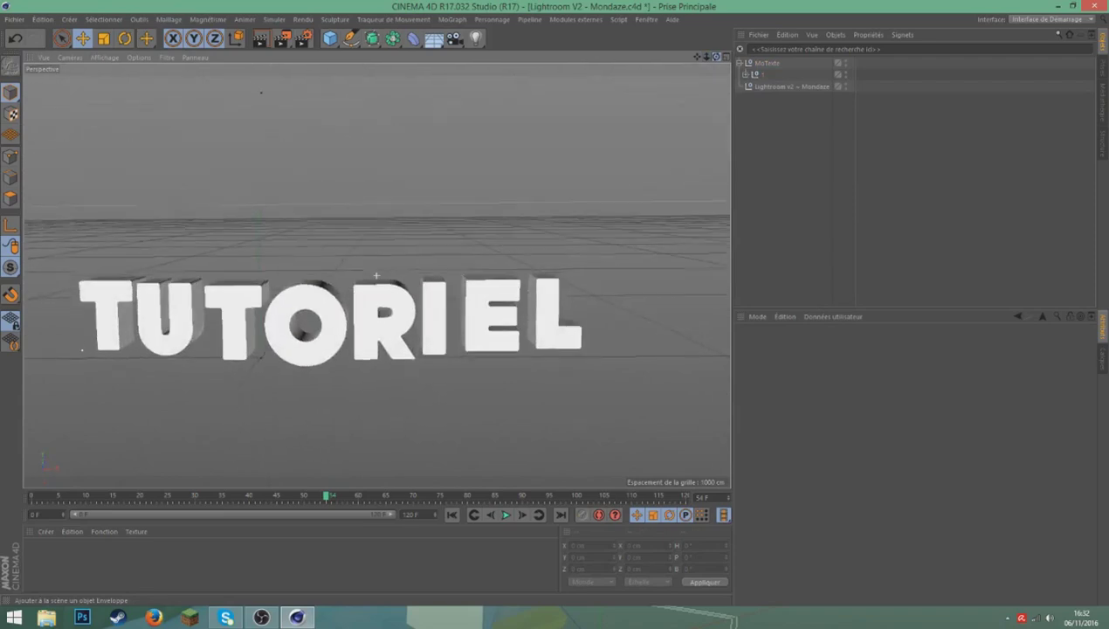
Step: Rotate the L and the two letter blocks beside it to different tilts
mouse_move(376, 276)
left_mouse_down()
mouse_move(710, 59)
mouse_move(172, 263)
left_mouse_up()
left_click(540, 320)
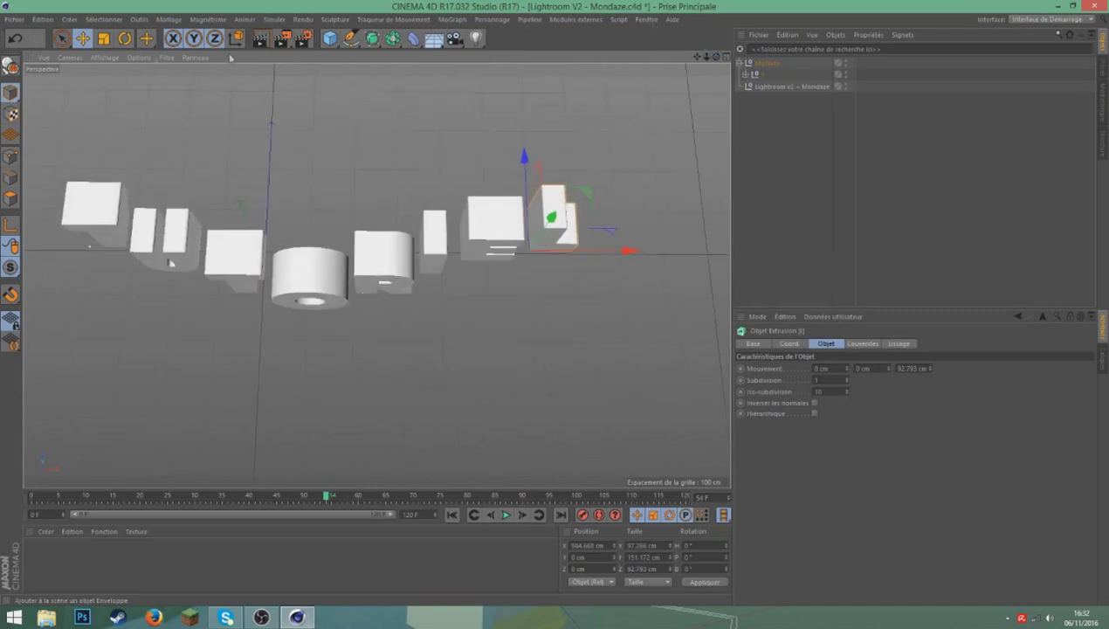
left_click(123, 39)
left_click_drag(566, 273, 534, 241)
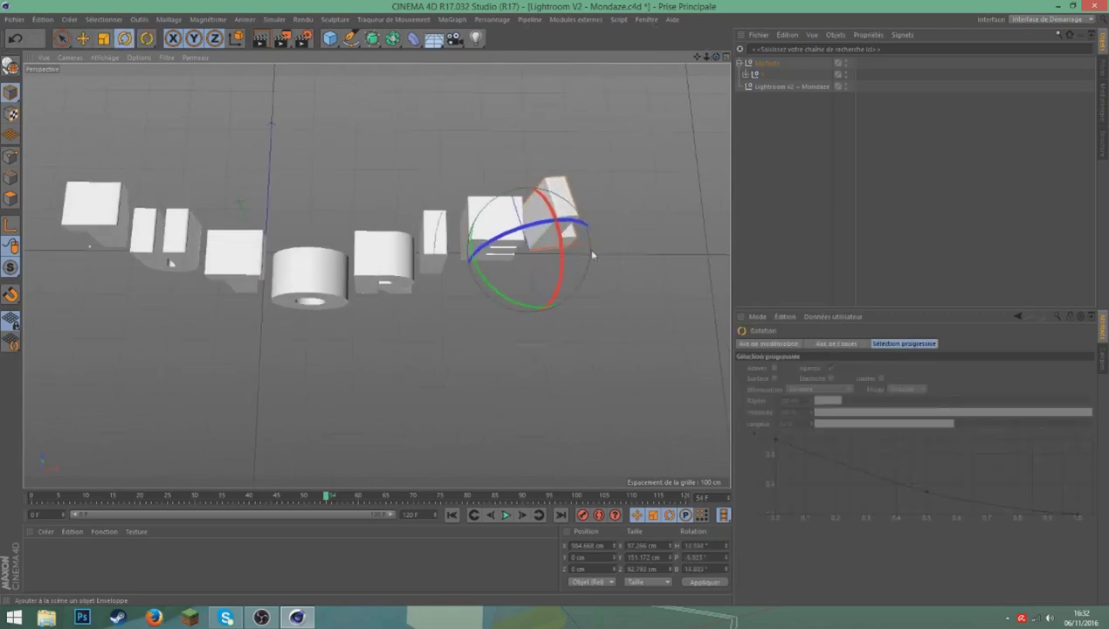
left_click(473, 217)
left_click_drag(447, 290, 463, 275)
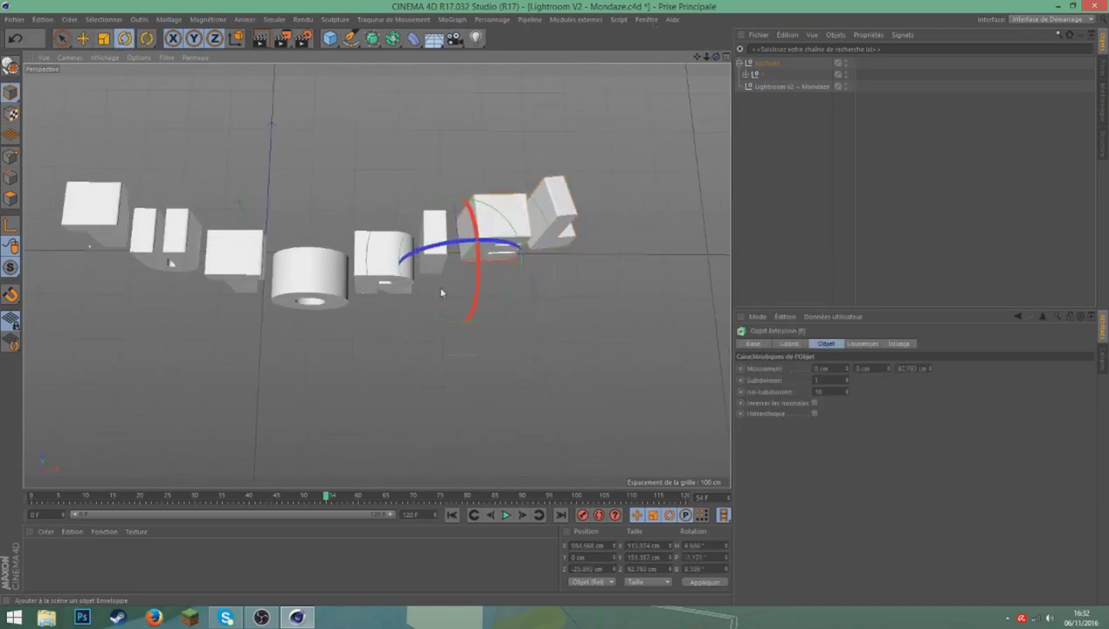
left_click(437, 240)
left_click_drag(434, 262, 411, 294)
Step: Tilt the O and the first T, then orbit down to a low front view
left_click(385, 262)
left_click(345, 295)
mouse_move(297, 290)
left_mouse_down()
mouse_move(273, 306)
mouse_move(173, 305)
left_mouse_up()
left_click(247, 264)
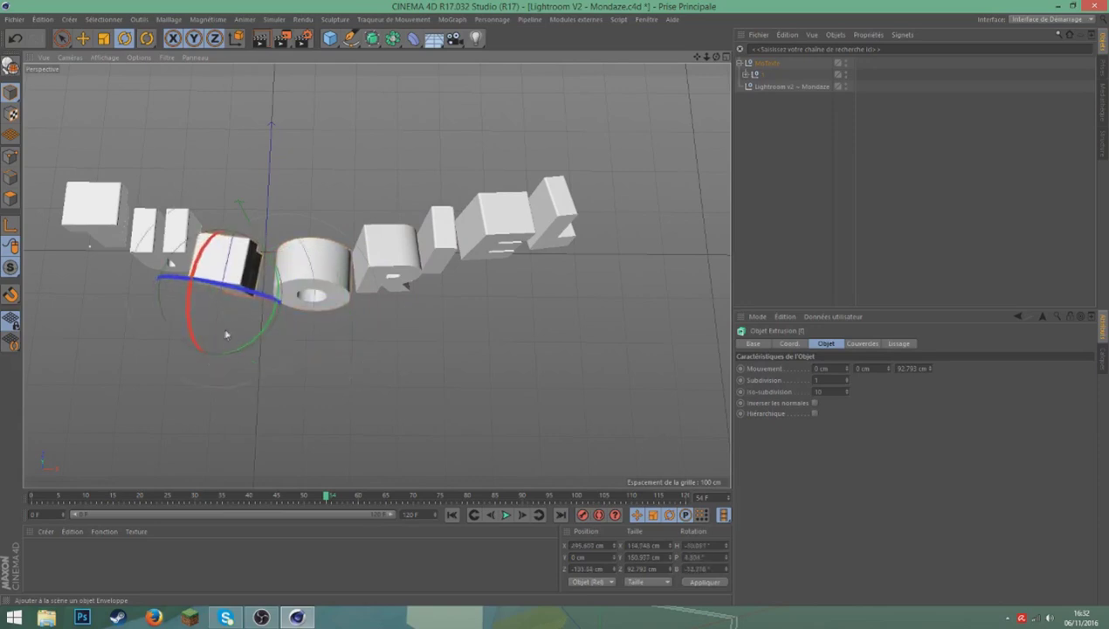
left_click(92, 202)
left_click_drag(96, 284, 109, 295)
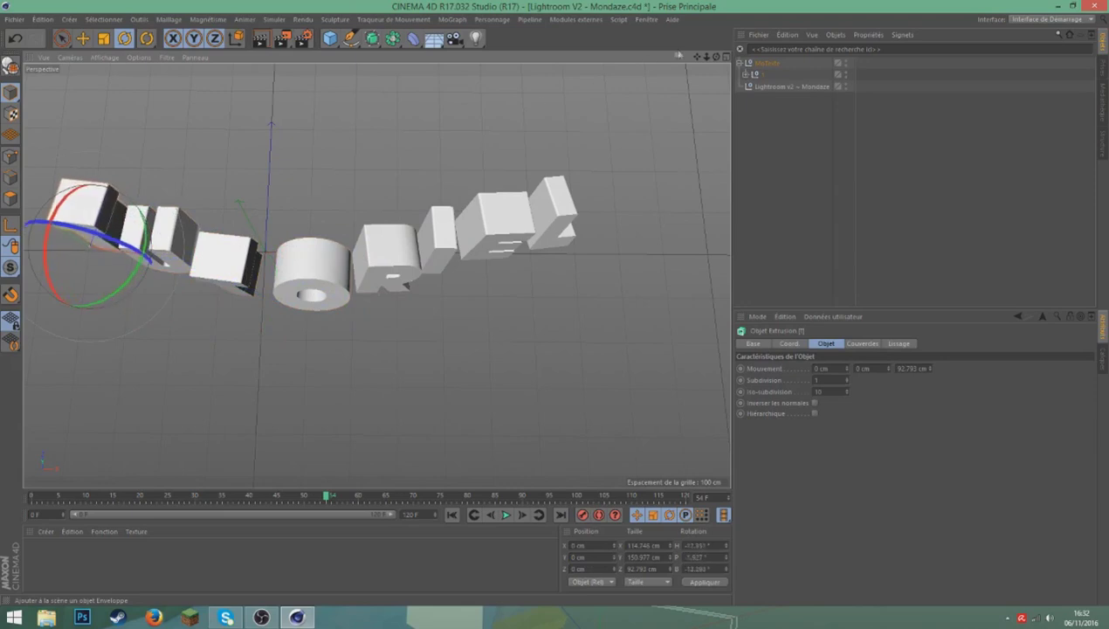
left_click_drag(384, 262, 384, 304, "alt")
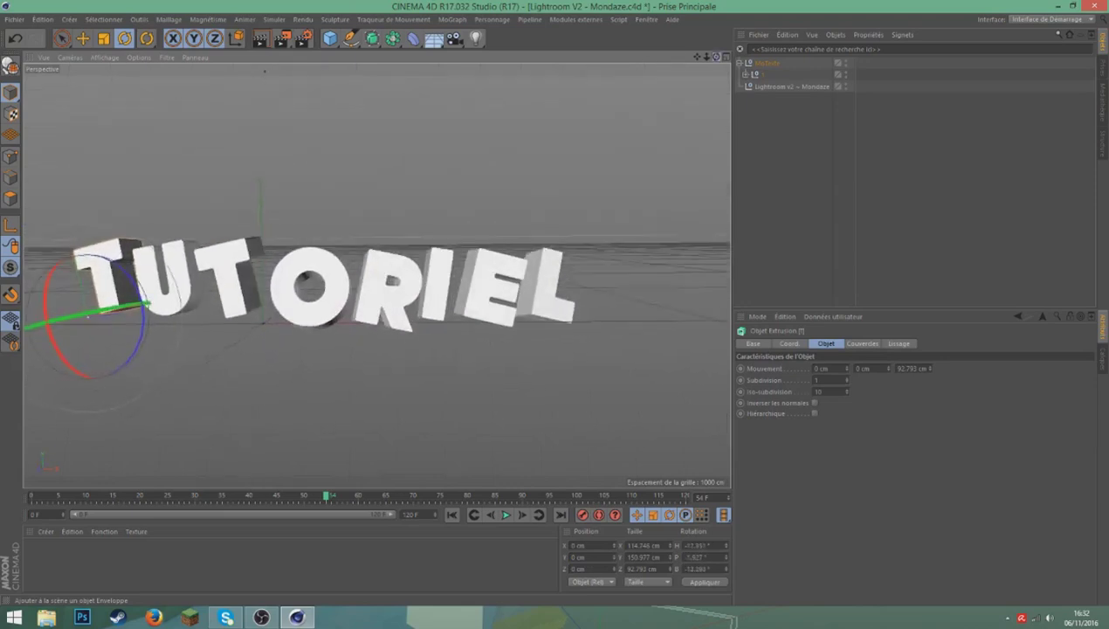
Step: Tilt the I letter and shift the E letter up and to the right
left_click(384, 304)
left_click(82, 37)
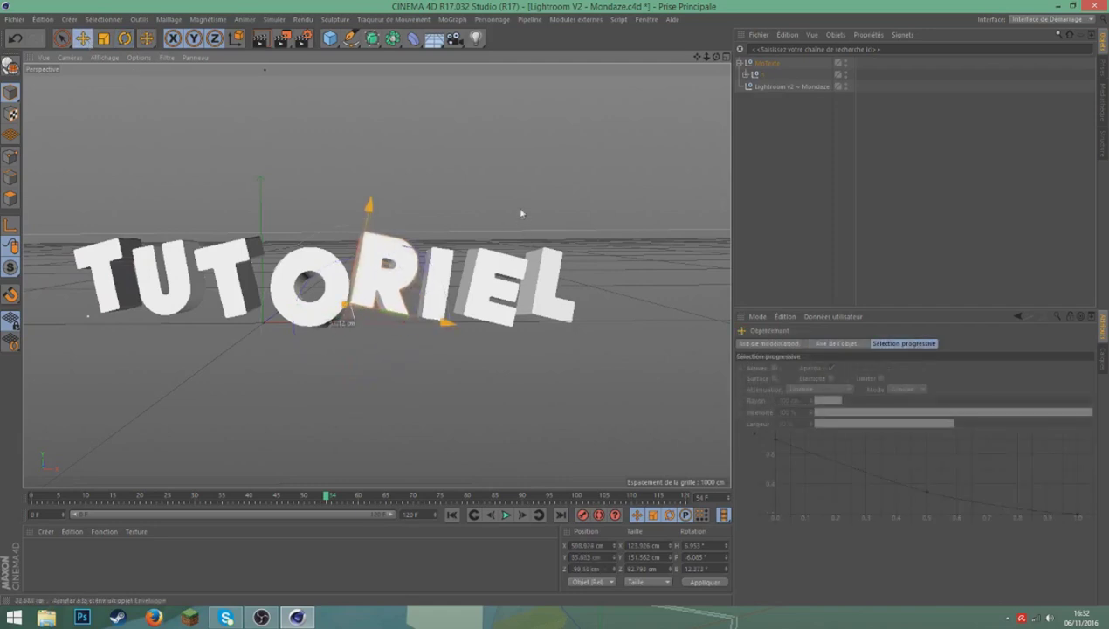
left_click(445, 271)
key("r")
mouse_move(476, 313)
left_mouse_down()
mouse_move(473, 251)
mouse_move(481, 254)
left_mouse_up()
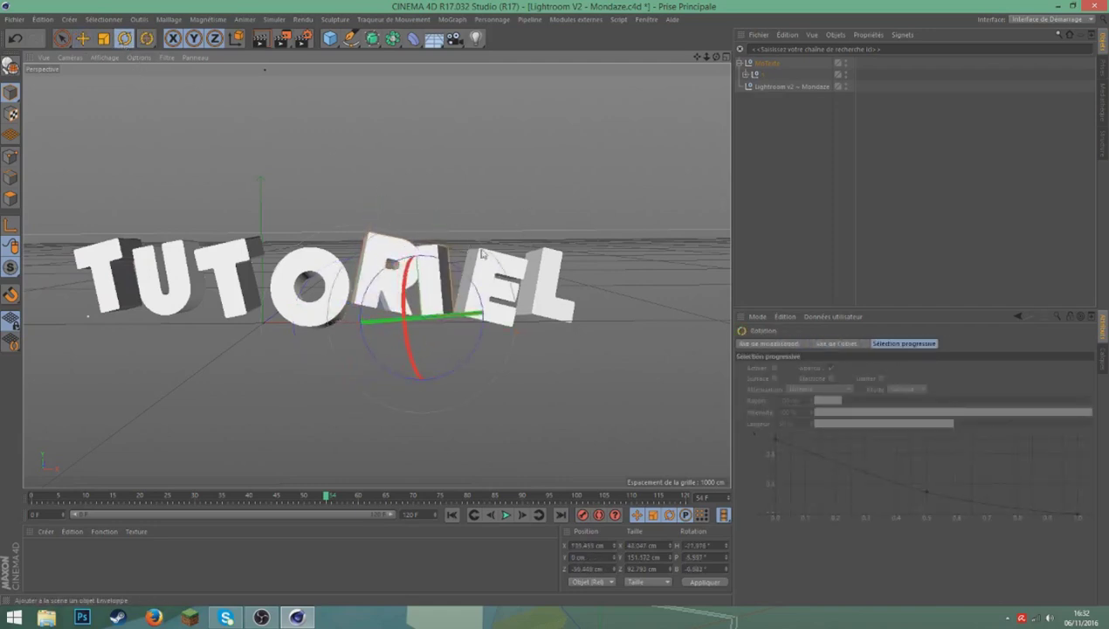
left_click(82, 37)
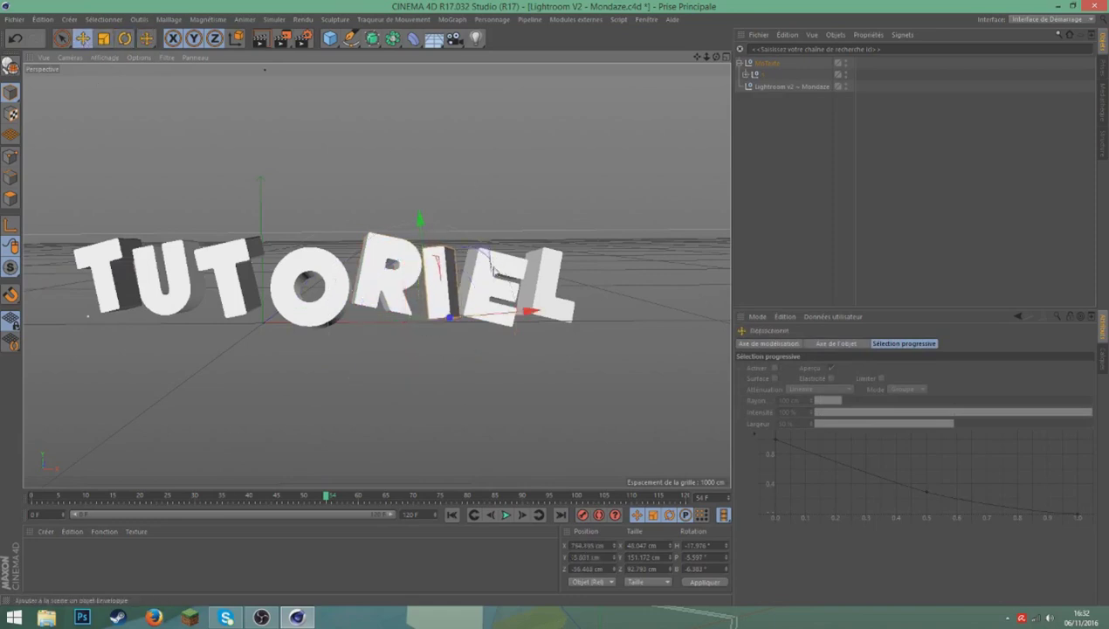
left_click(516, 272)
left_click_drag(516, 273, 528, 254)
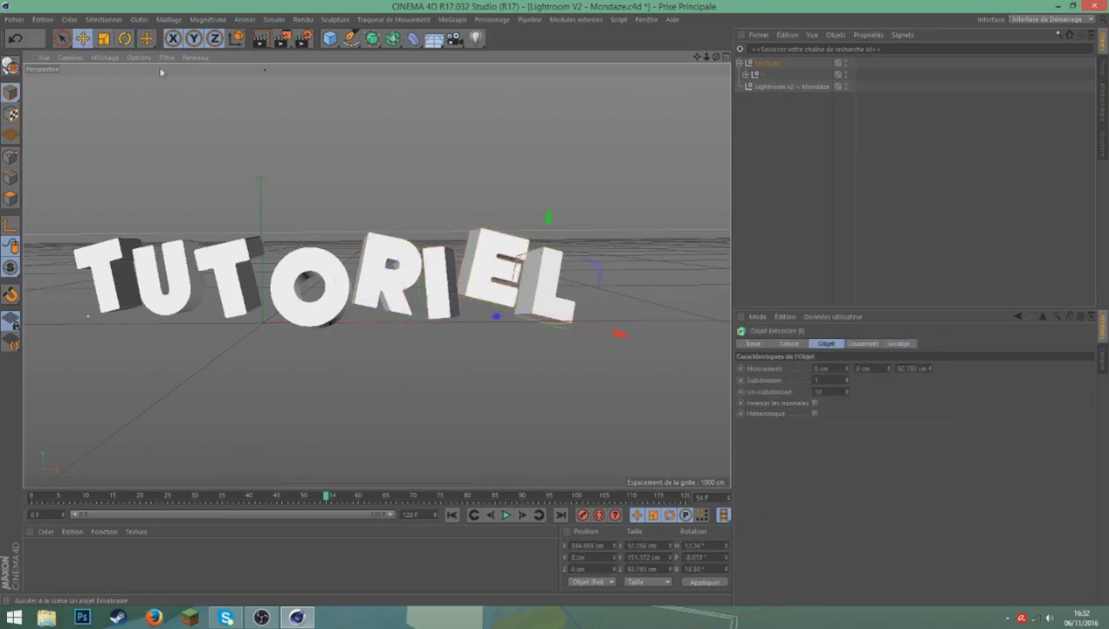
Step: Rotate the L, the second T and the U letters to new uneven angles
key("r")
left_click(550, 293)
left_click_drag(546, 301, 526, 298)
left_click_drag(590, 277, 582, 274)
left_click_drag(233, 267, 234, 282)
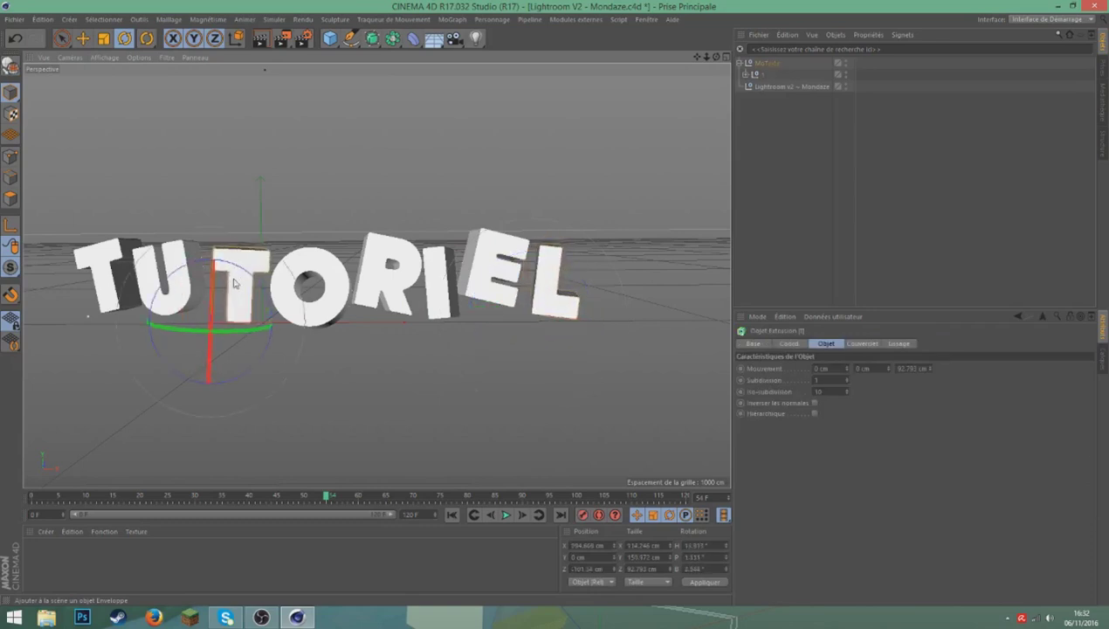
left_click(181, 290)
mouse_move(184, 293)
left_mouse_down()
mouse_move(208, 316)
mouse_move(142, 297)
left_mouse_up()
left_click(103, 279)
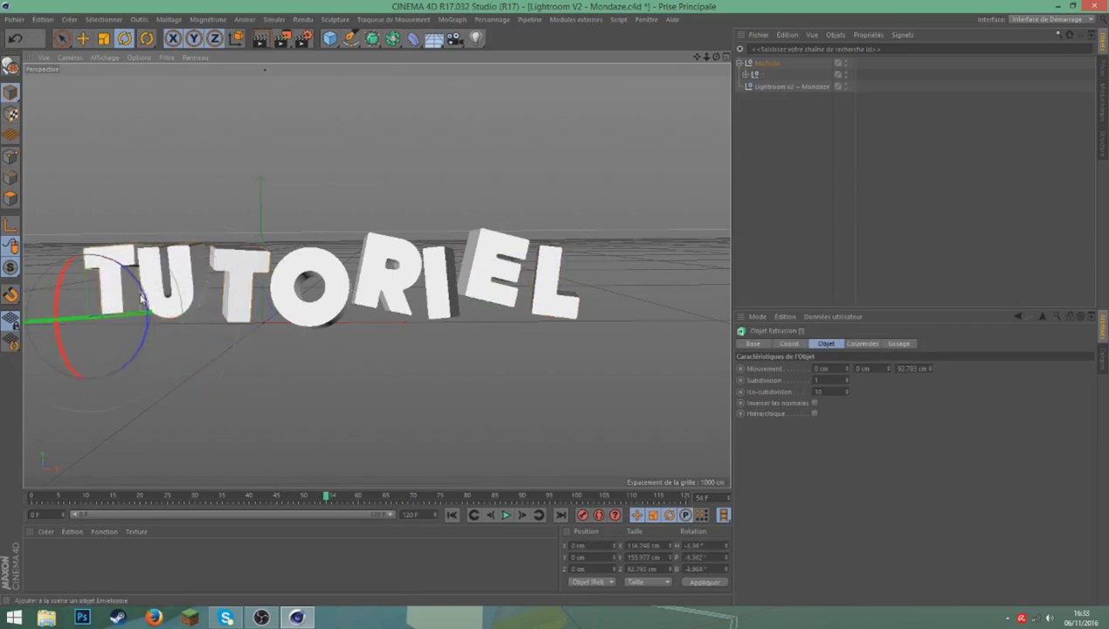
left_click(691, 175)
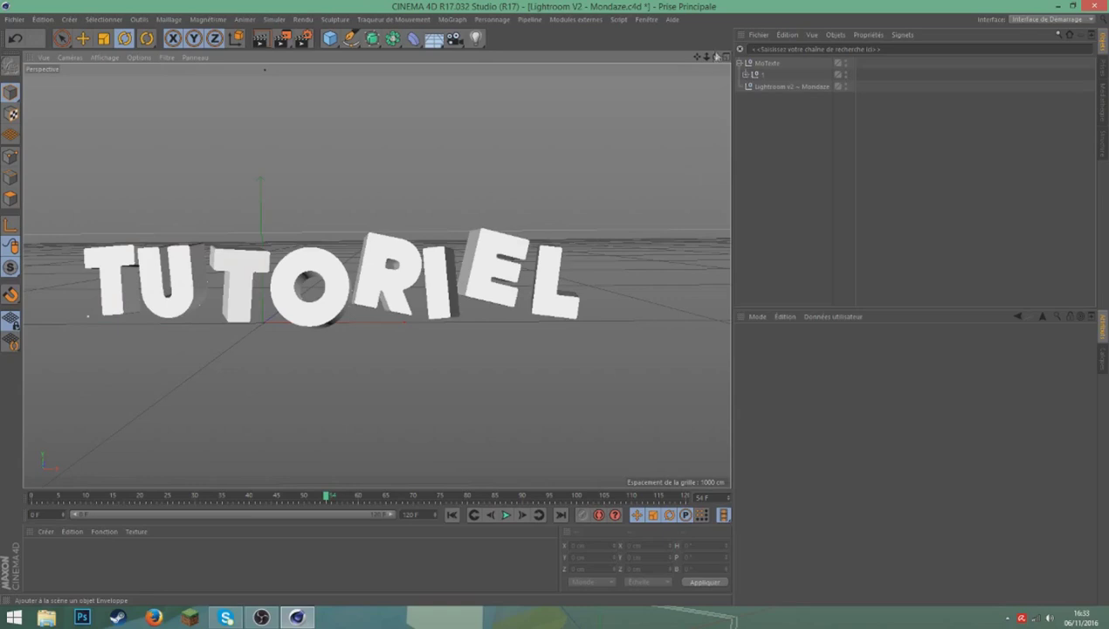
Step: Nudge the L left, shift the U and move the first T slightly right, then deselect
left_click(376, 290)
key("e")
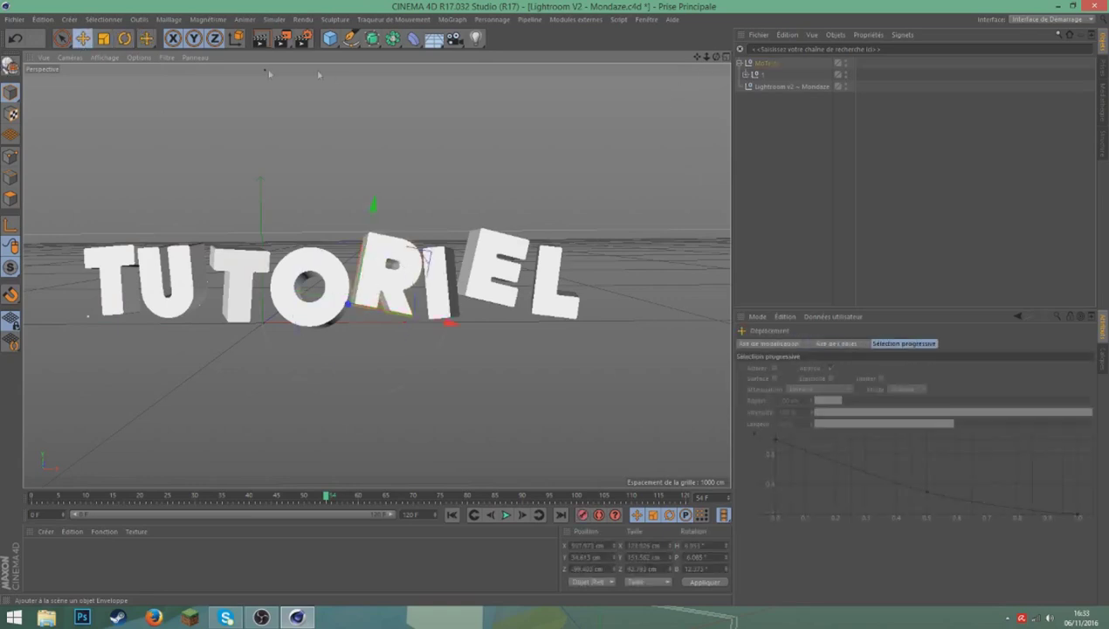
left_click(502, 254)
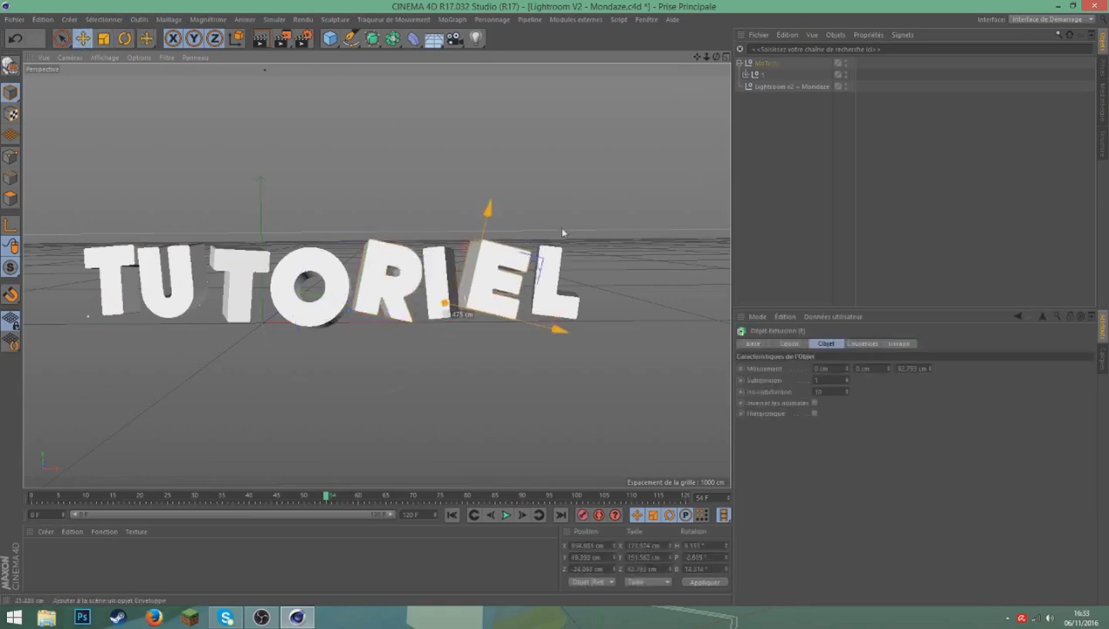
left_click_drag(588, 264, 580, 265)
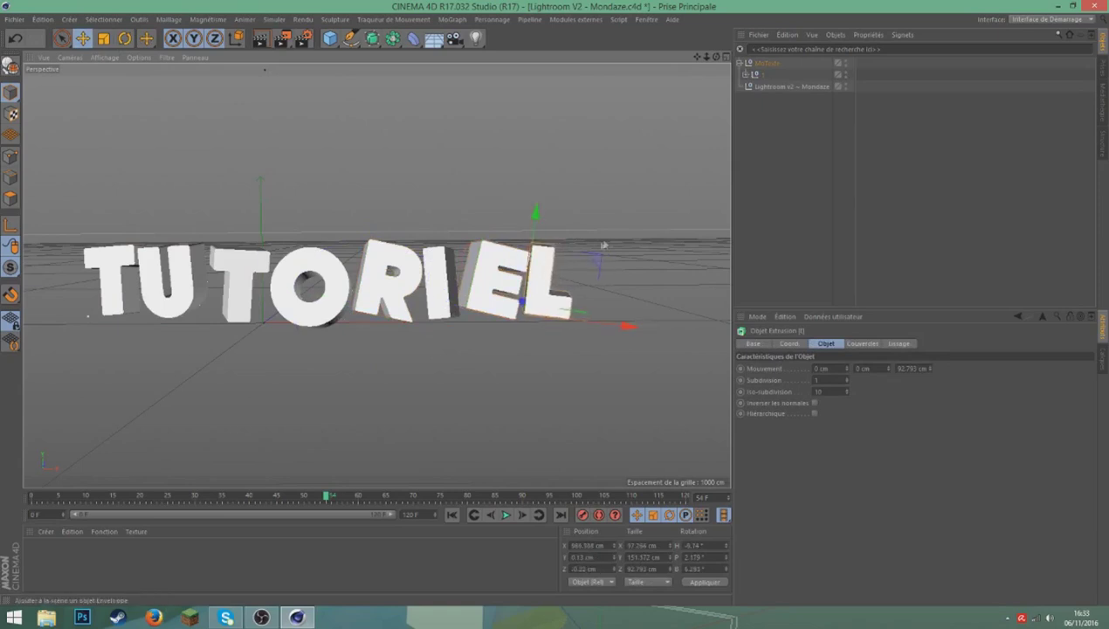
left_click_drag(146, 276, 255, 281)
left_click_drag(114, 284, 121, 285)
left_click(424, 138)
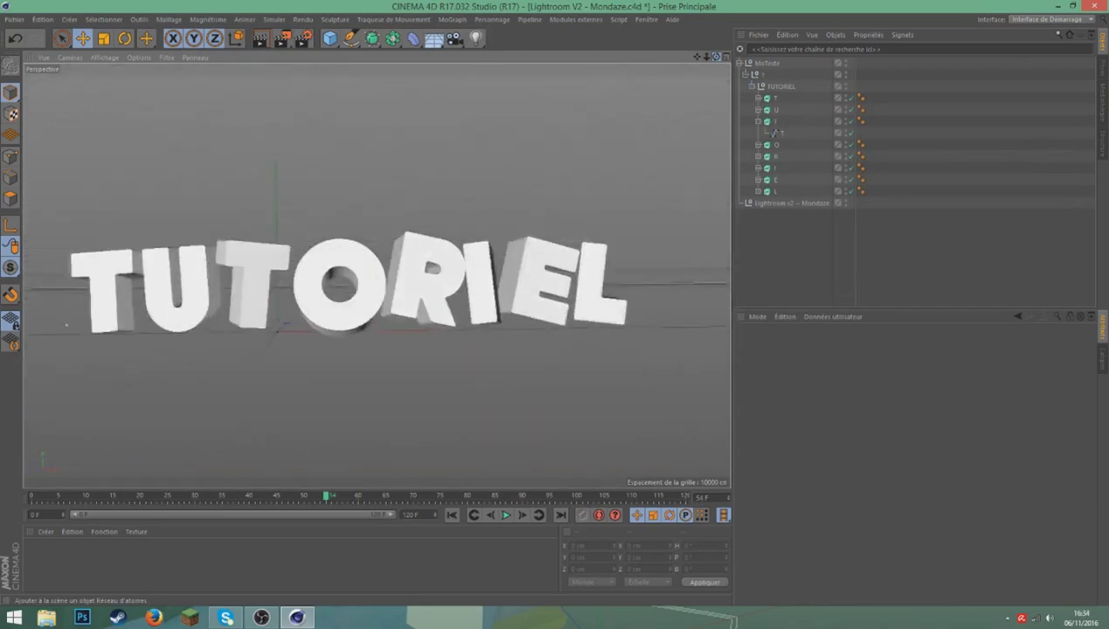
Step: Copy and paste MoTexte as MoTexte.1, then select its eight letter extrusions
left_click(748, 66)
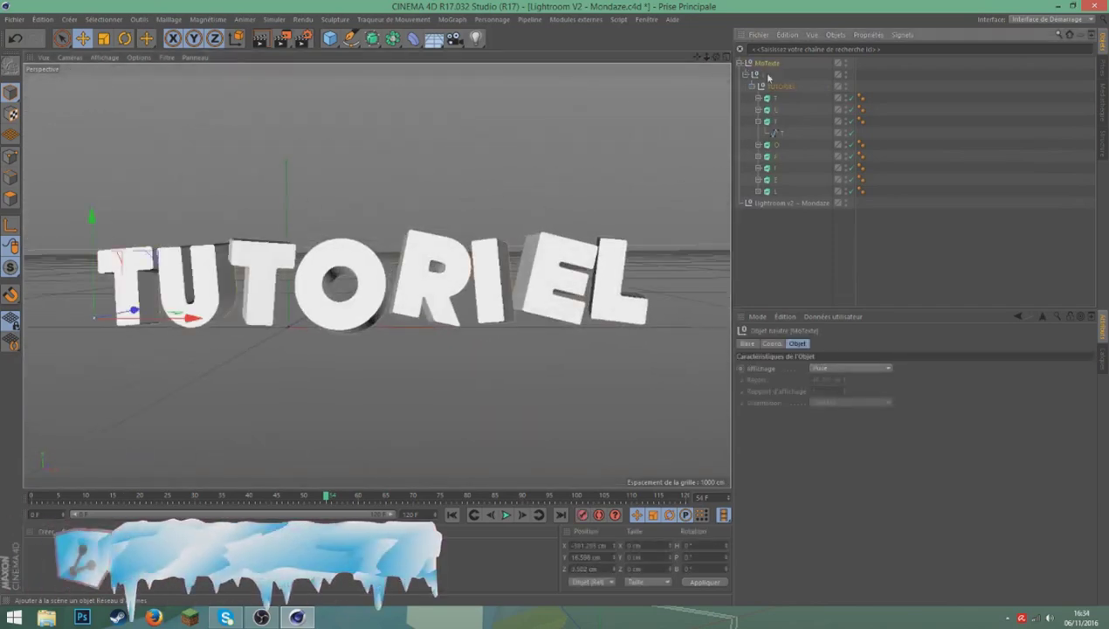
key("ctrl+c")
key("ctrl+v")
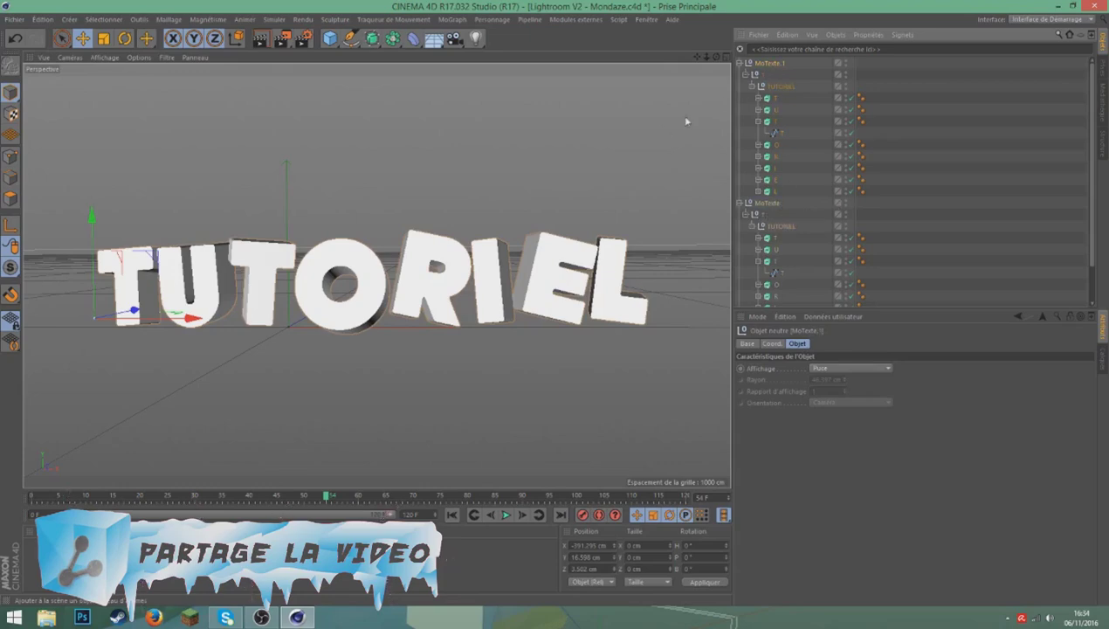
left_click(741, 65)
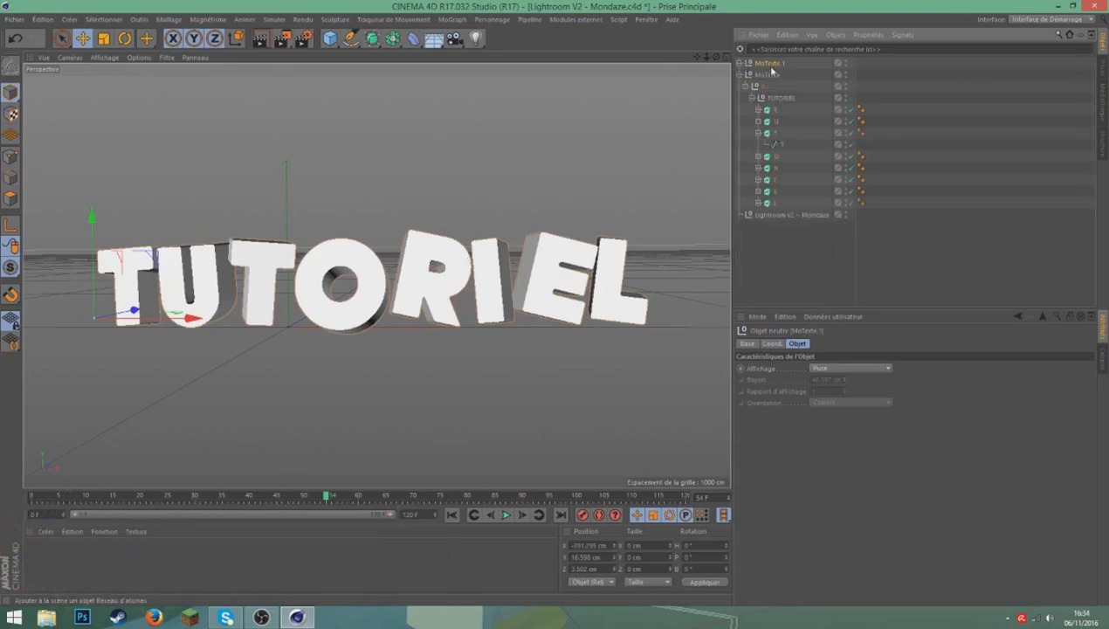
left_click(740, 63)
left_click(775, 87)
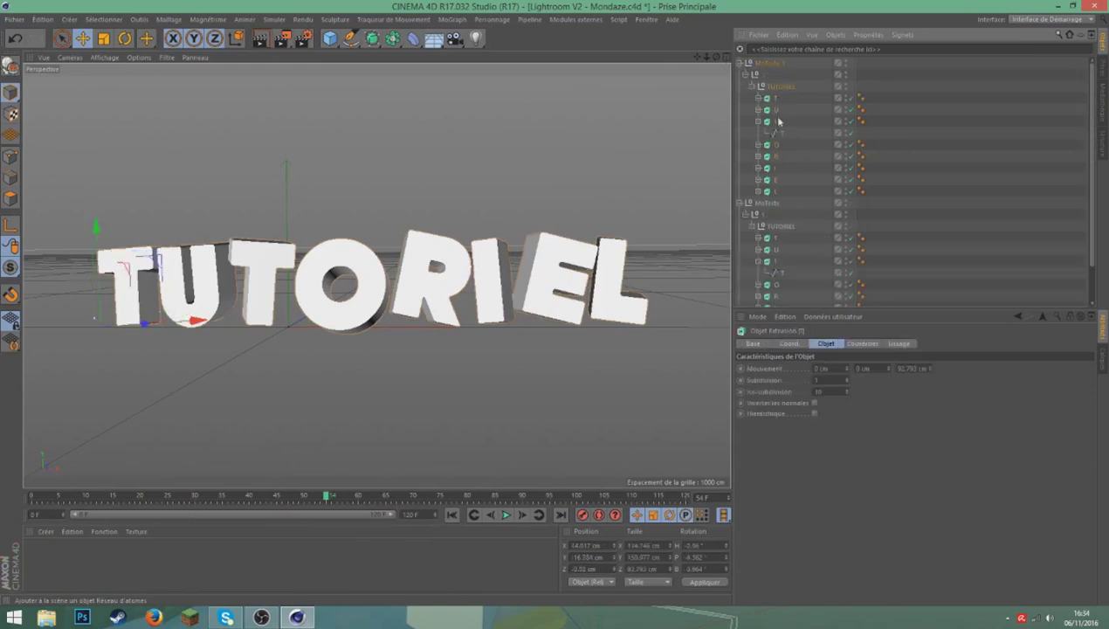
left_click(758, 121)
left_click(775, 179, "shift")
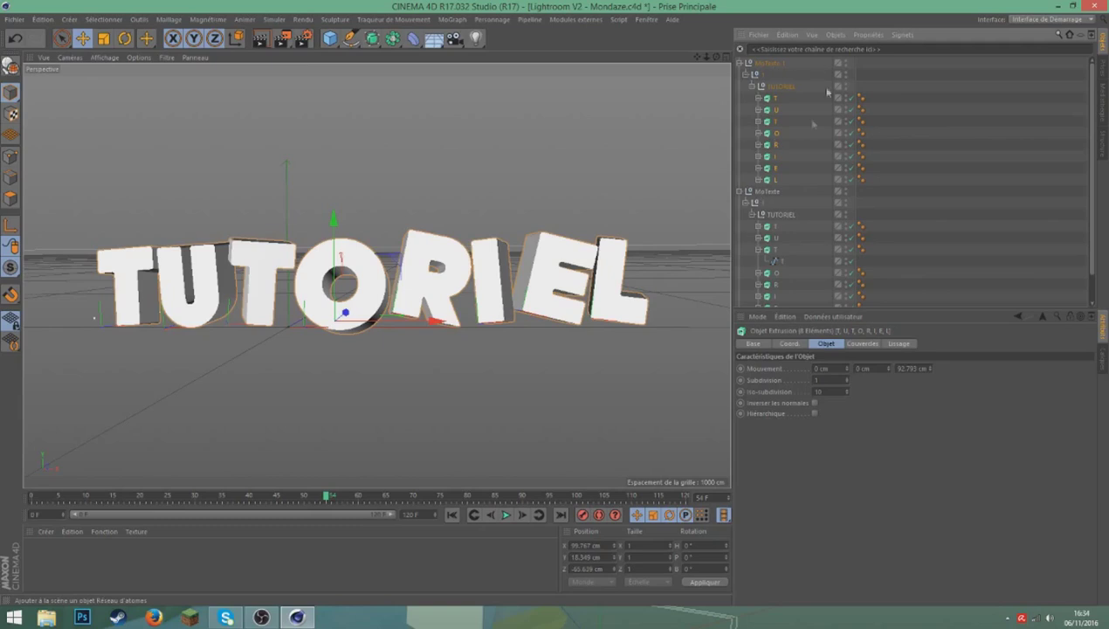
Step: Set the letters' start cap to Biseau uniquement with a 2 cm bevel radius
left_click(861, 344)
left_click(883, 367)
left_click(911, 404)
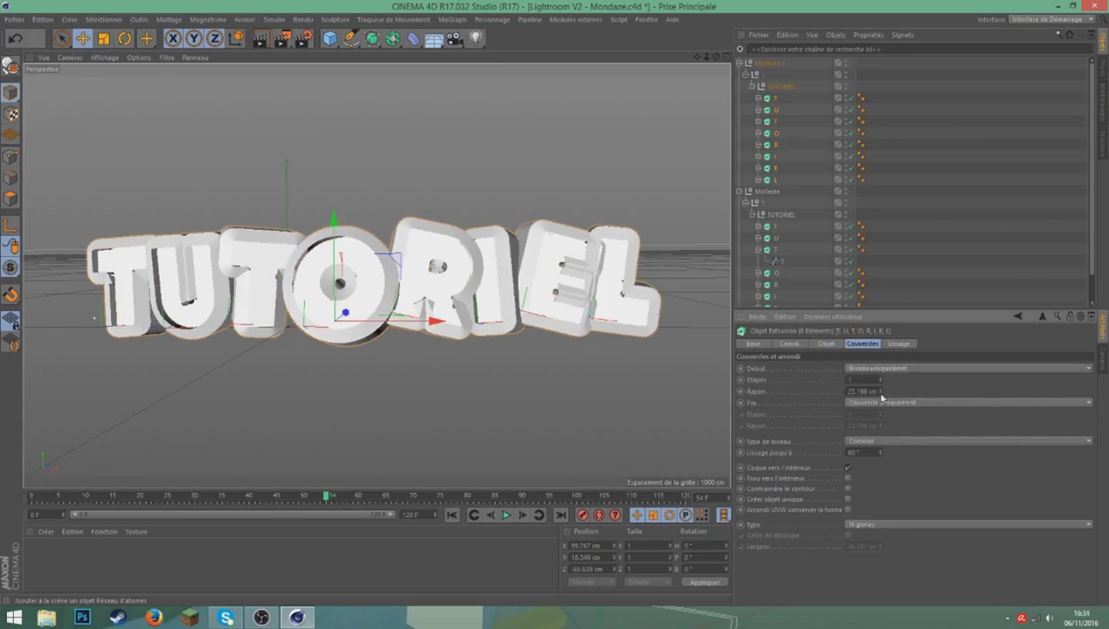
left_click_drag(881, 396, 881, 395)
type("3")
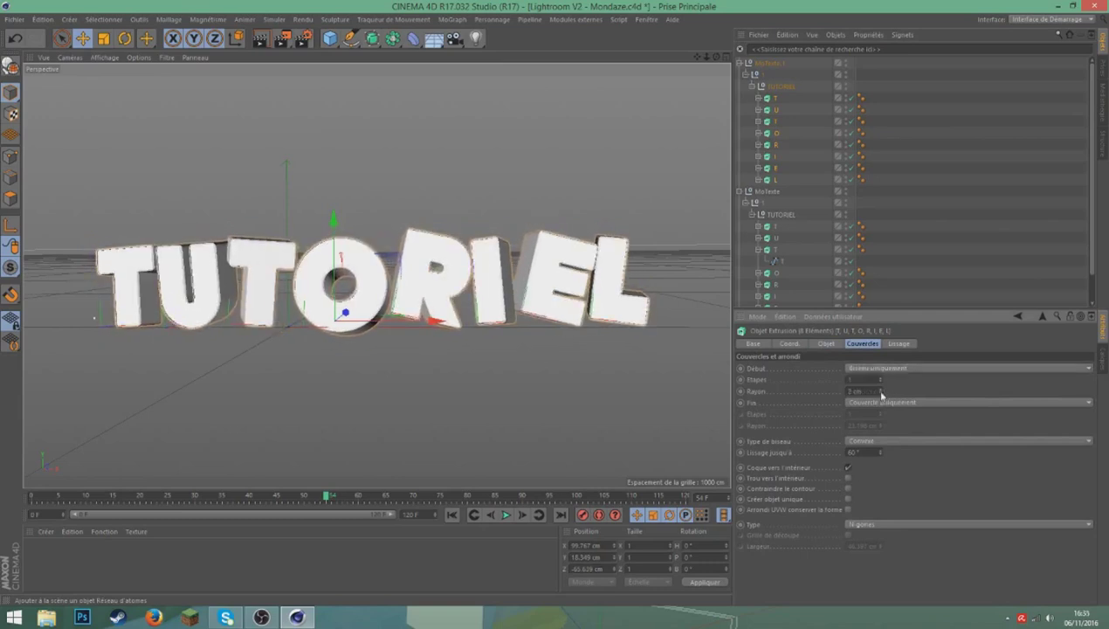
type("2")
key("Return")
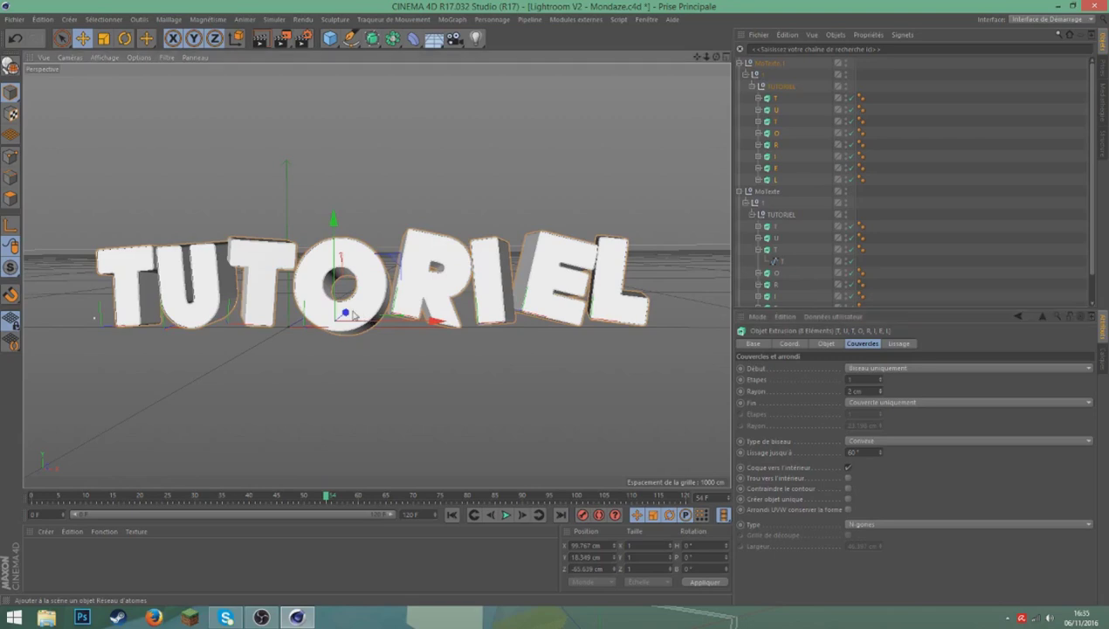
Step: Select the first T's group and nudge it slightly along its depth
left_click(352, 313)
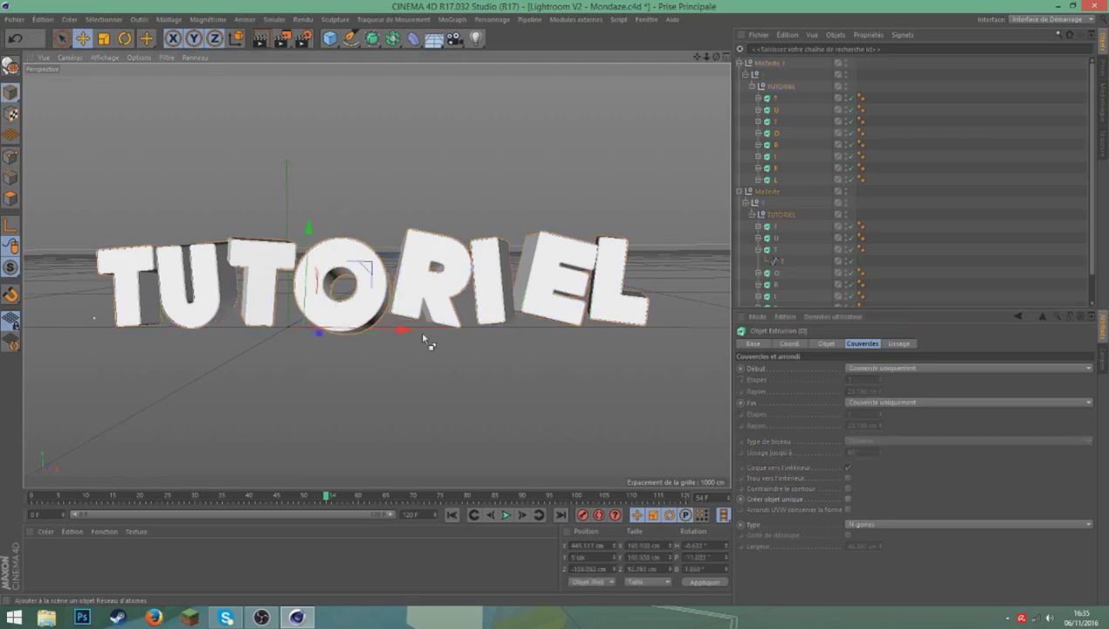
left_click(756, 88)
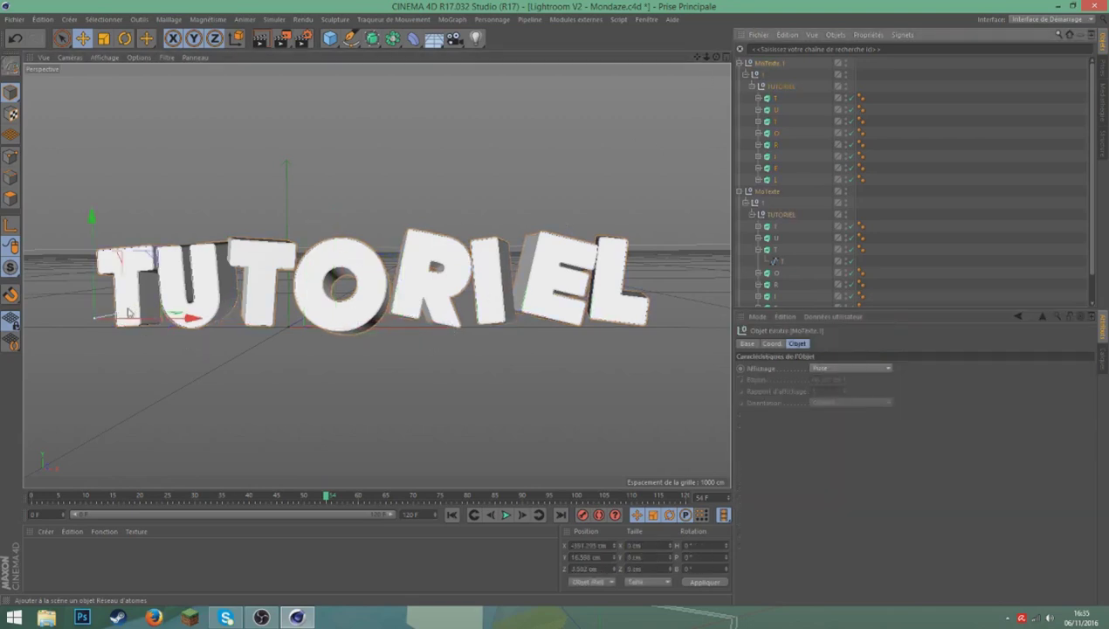
left_click_drag(129, 313, 133, 314)
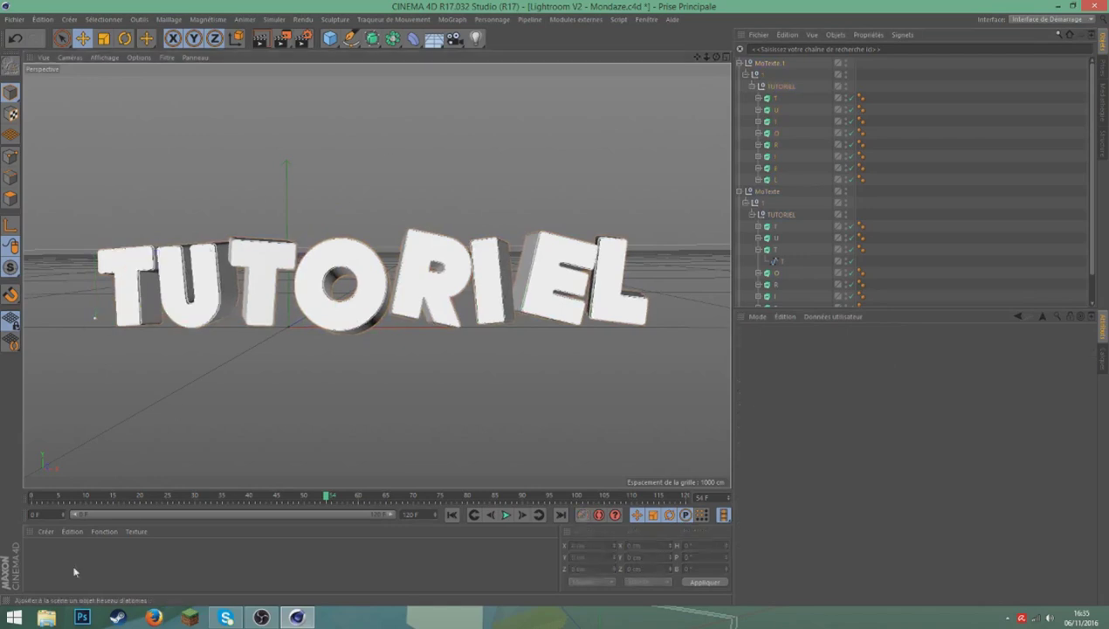
Step: Create a new material Mat with a blue Couleur
double_click(71, 567)
left_click(997, 469)
left_click(993, 481)
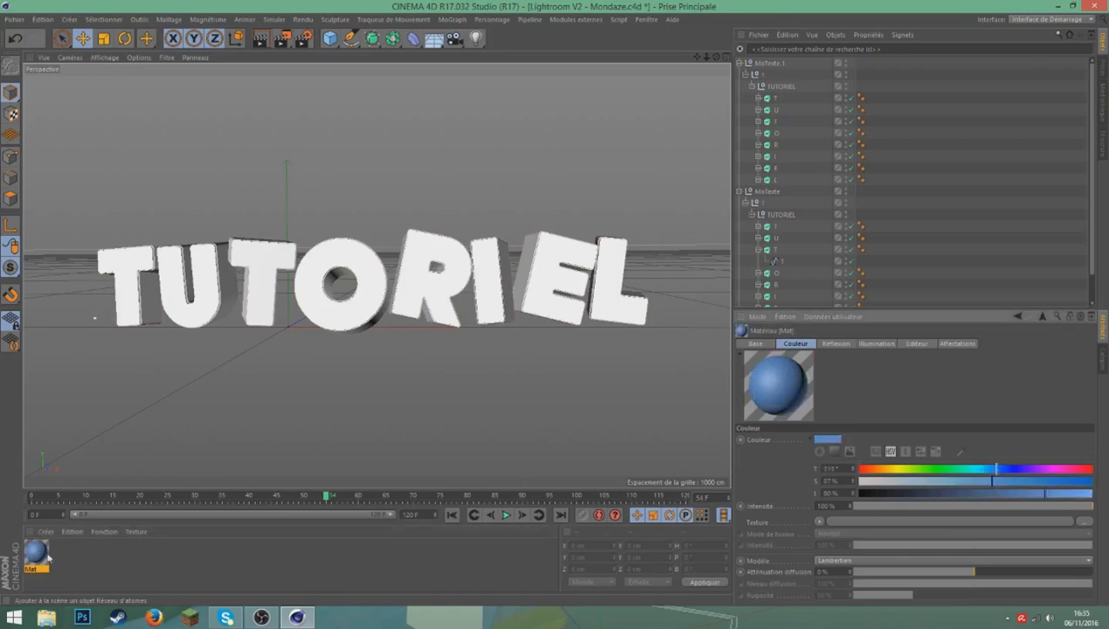
Step: Drag the blue Mat onto the first T, U, second T, O, R, I and E letters
left_click_drag(49, 556, 138, 327)
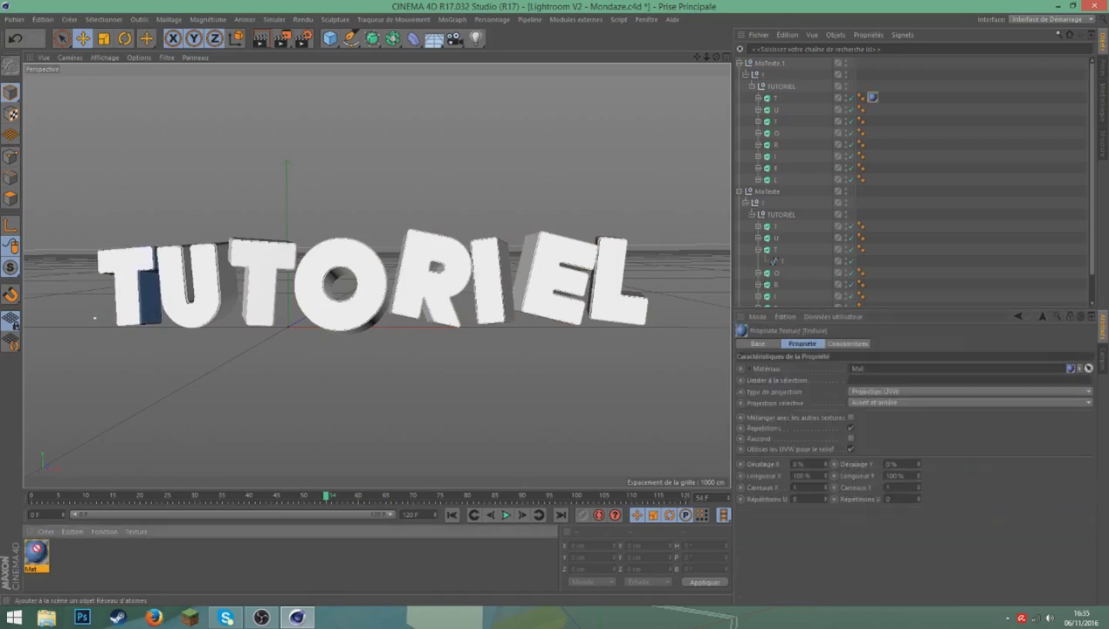
left_click_drag(179, 326, 181, 322)
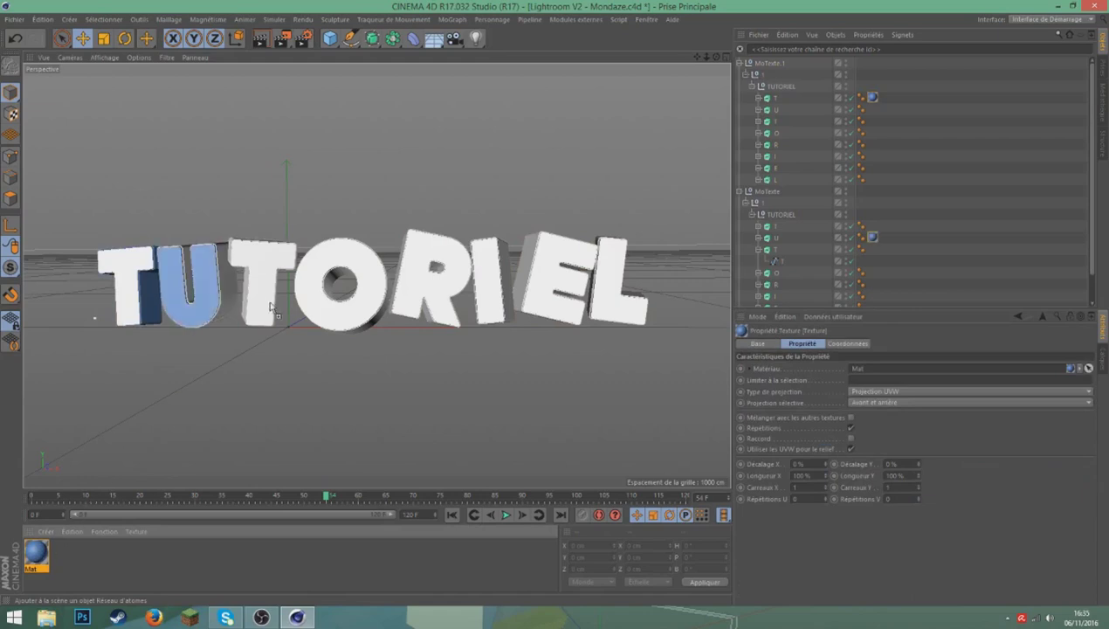
left_click_drag(248, 298, 249, 298)
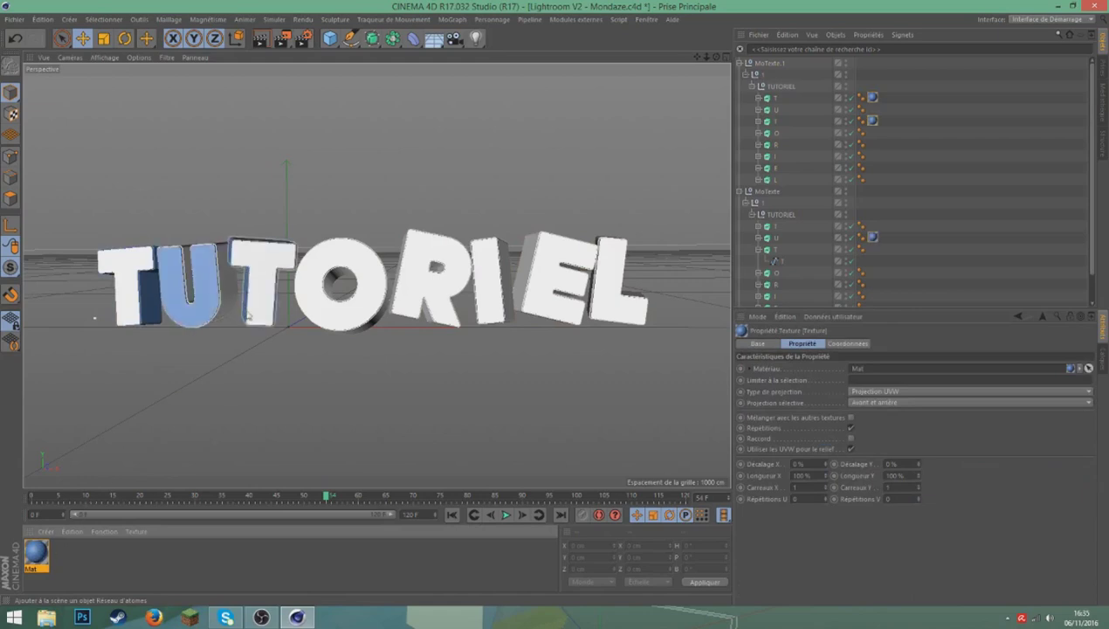
left_click(320, 329)
left_click(316, 427)
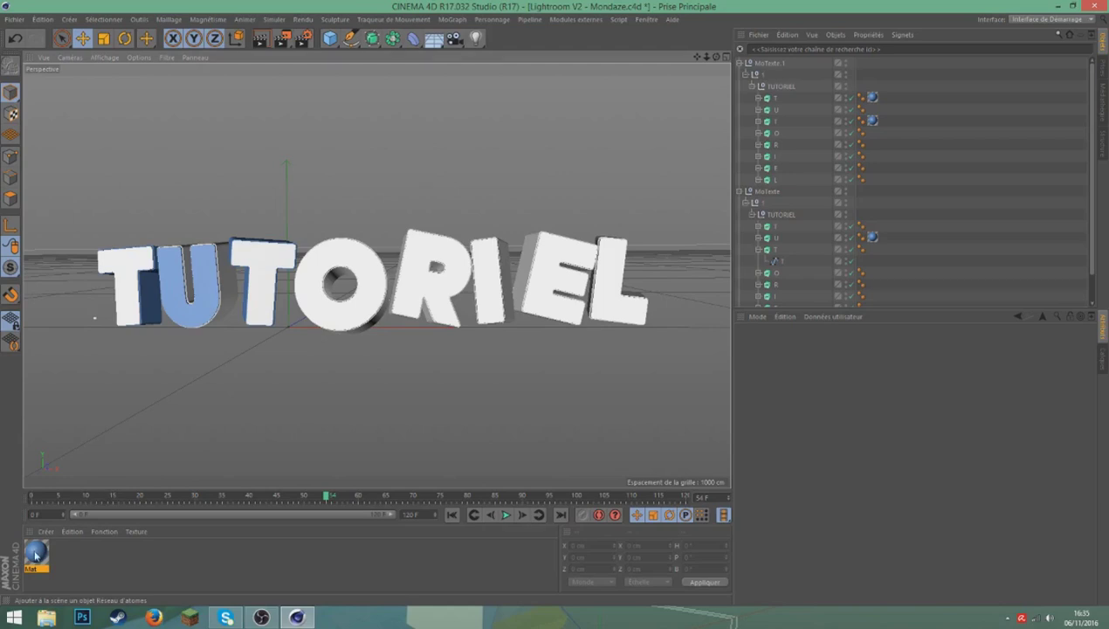
left_click_drag(35, 555, 328, 301)
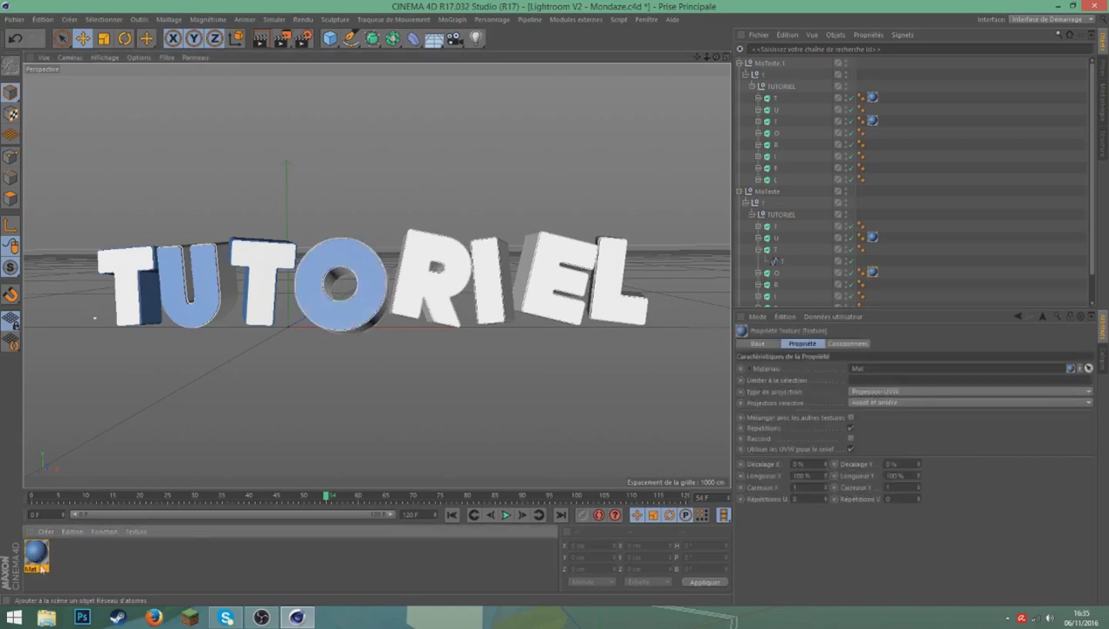
left_click_drag(436, 326, 434, 314)
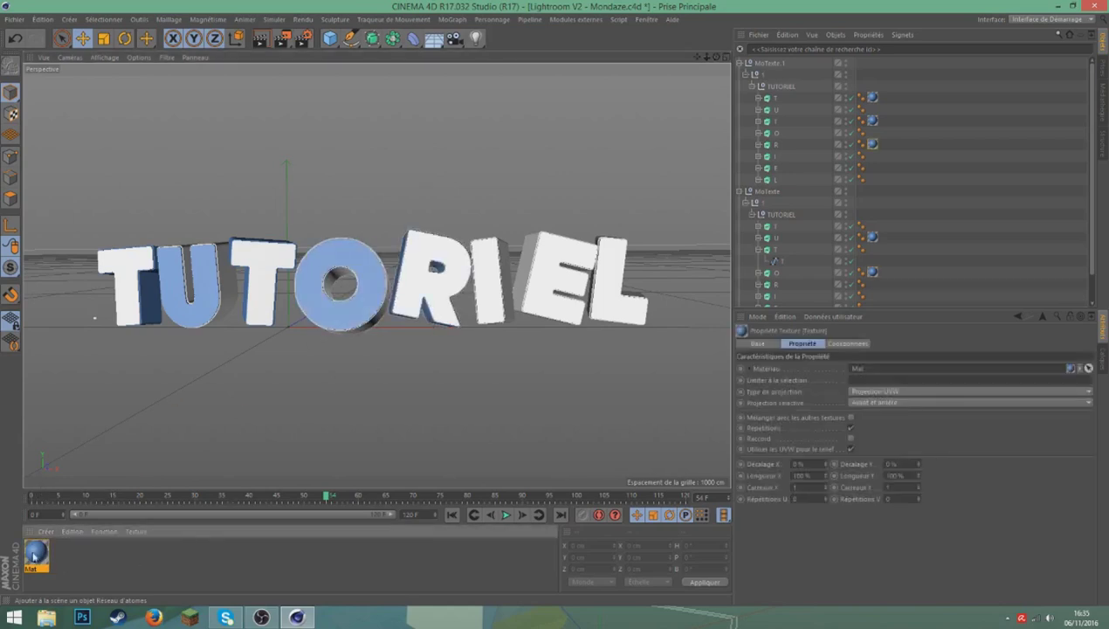
left_click_drag(523, 253, 486, 290)
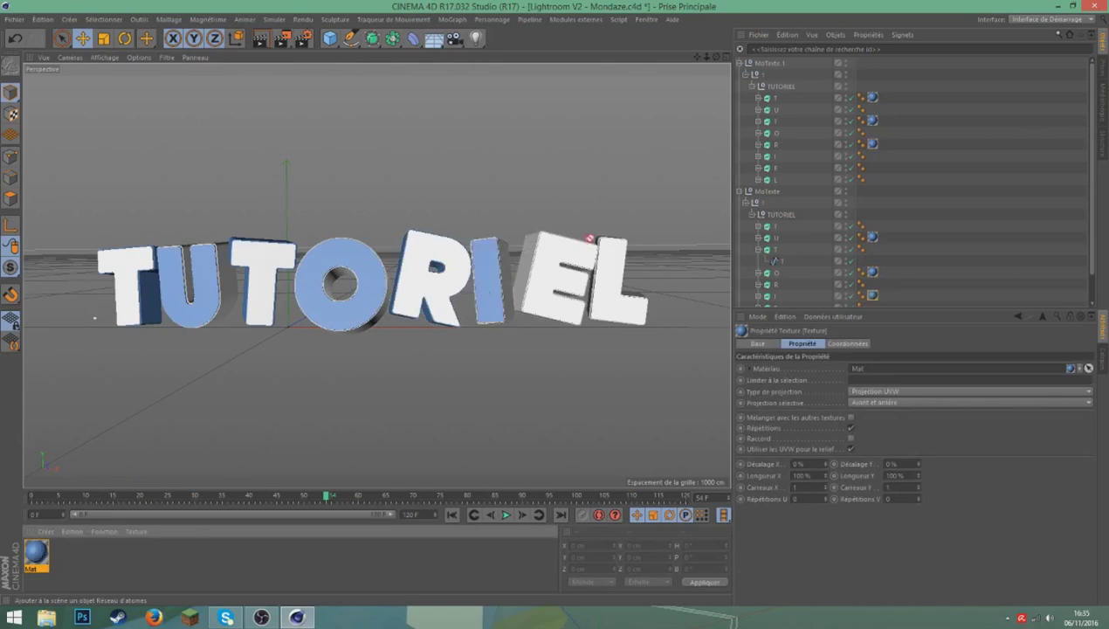
left_click_drag(530, 280, 528, 280)
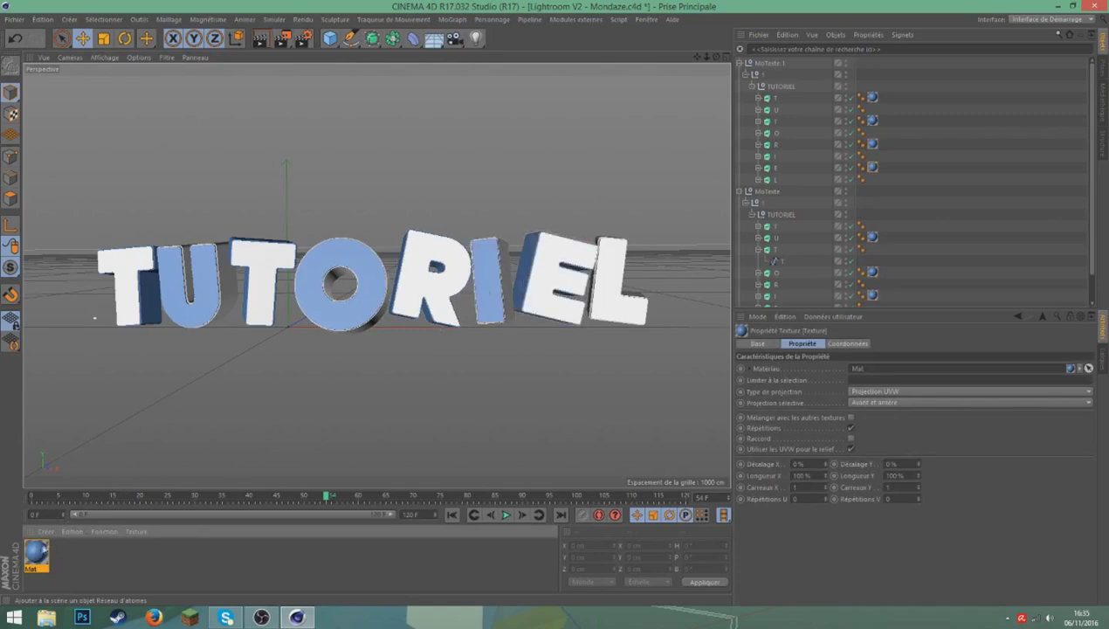
left_click(673, 248)
left_click_drag(674, 247, 376, 276, "alt")
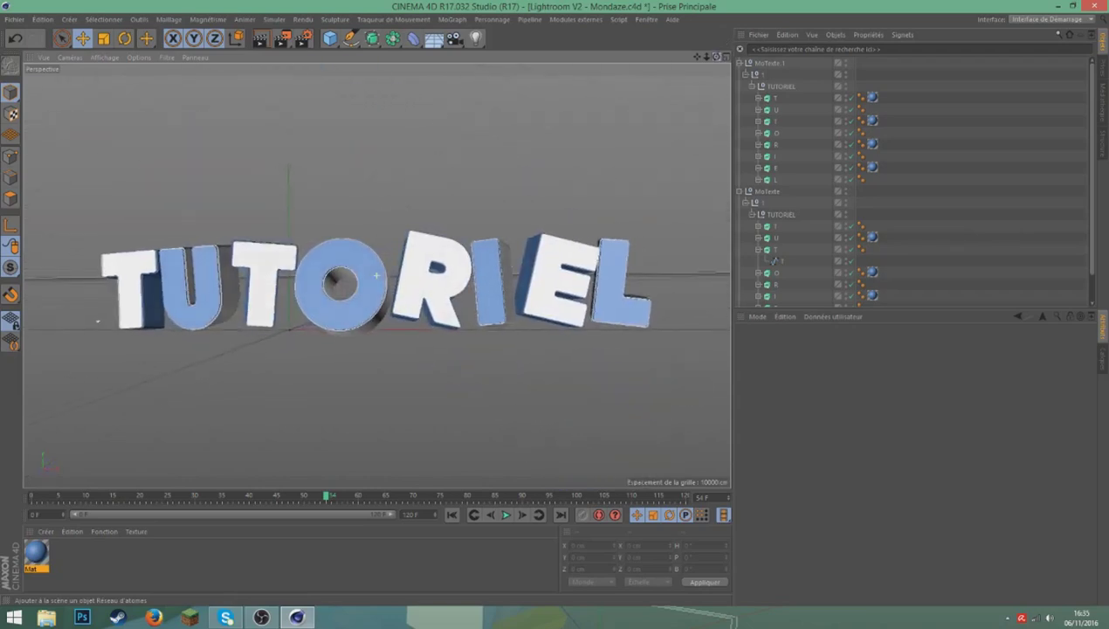
Step: Add a Super grand angle 15 mm camera, lower it to 12.985 mm, and dolly in through it
left_click(453, 44)
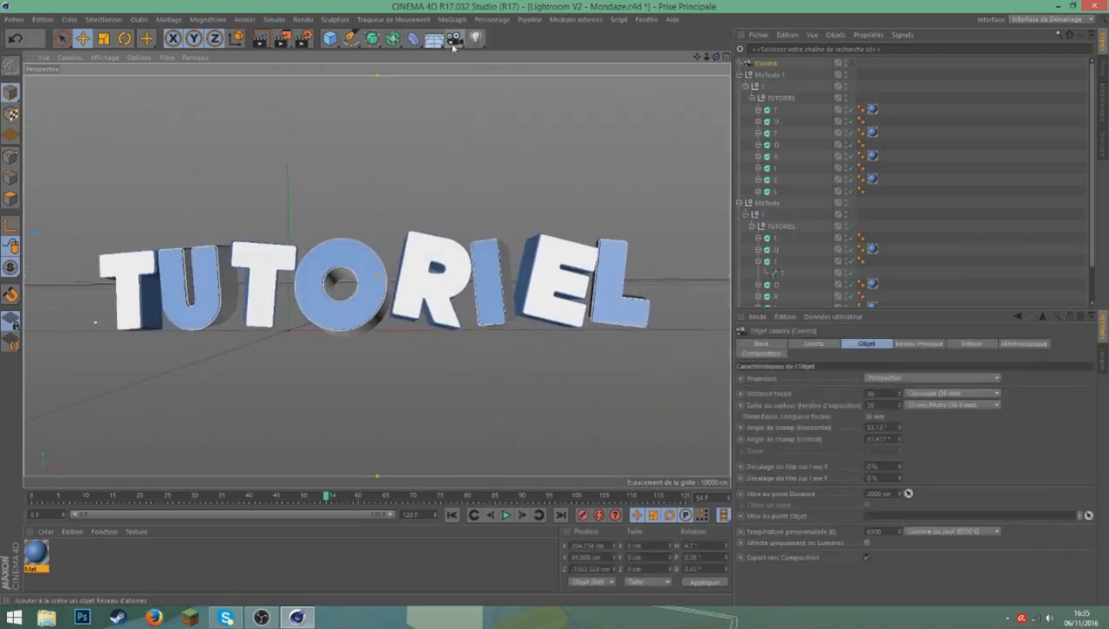
left_click(932, 393)
left_click(949, 414)
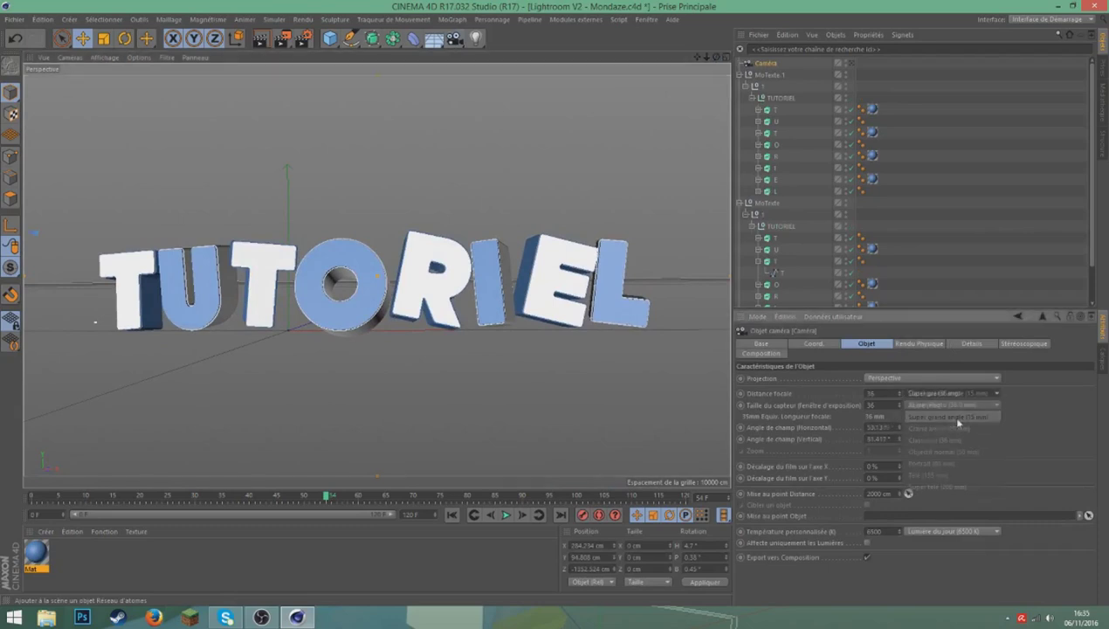
left_click(899, 426)
left_click(900, 428)
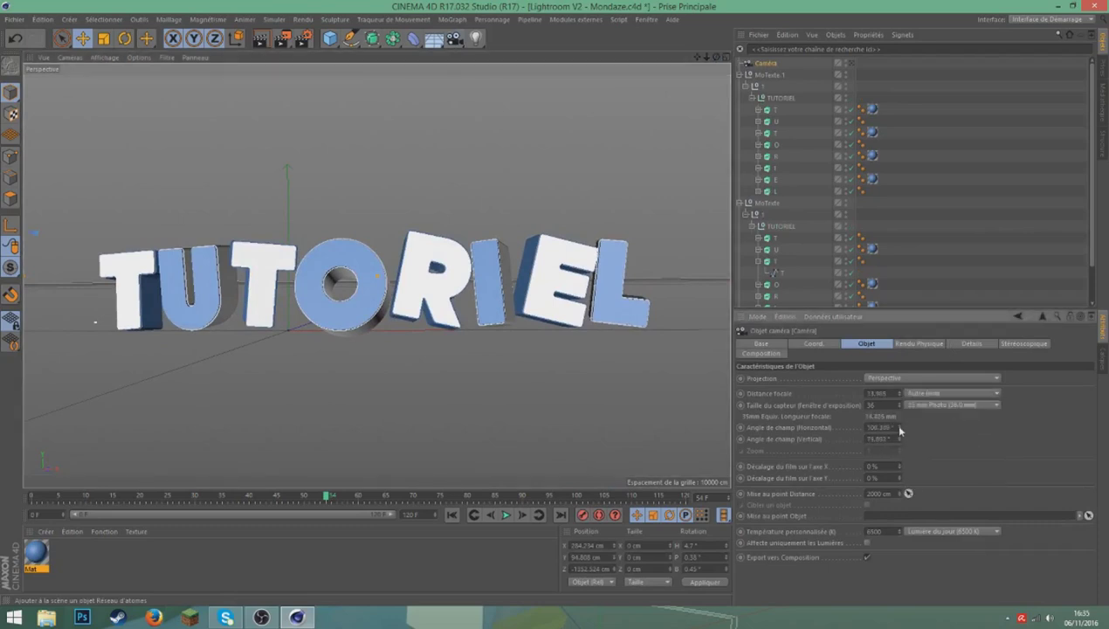
left_click(849, 63)
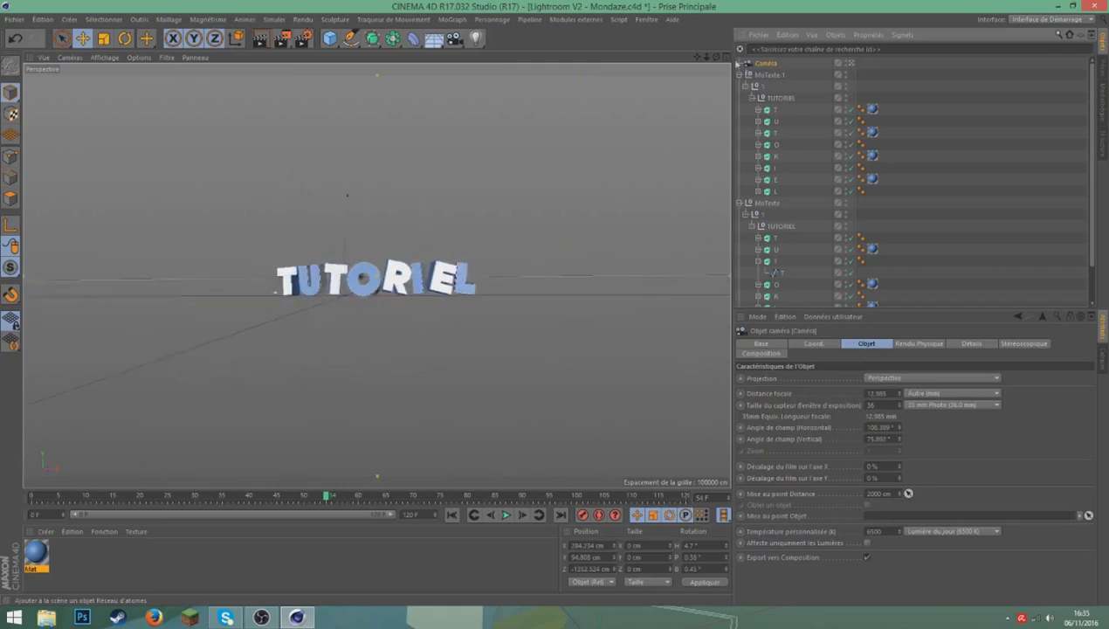
left_click_drag(708, 60, 45, 357)
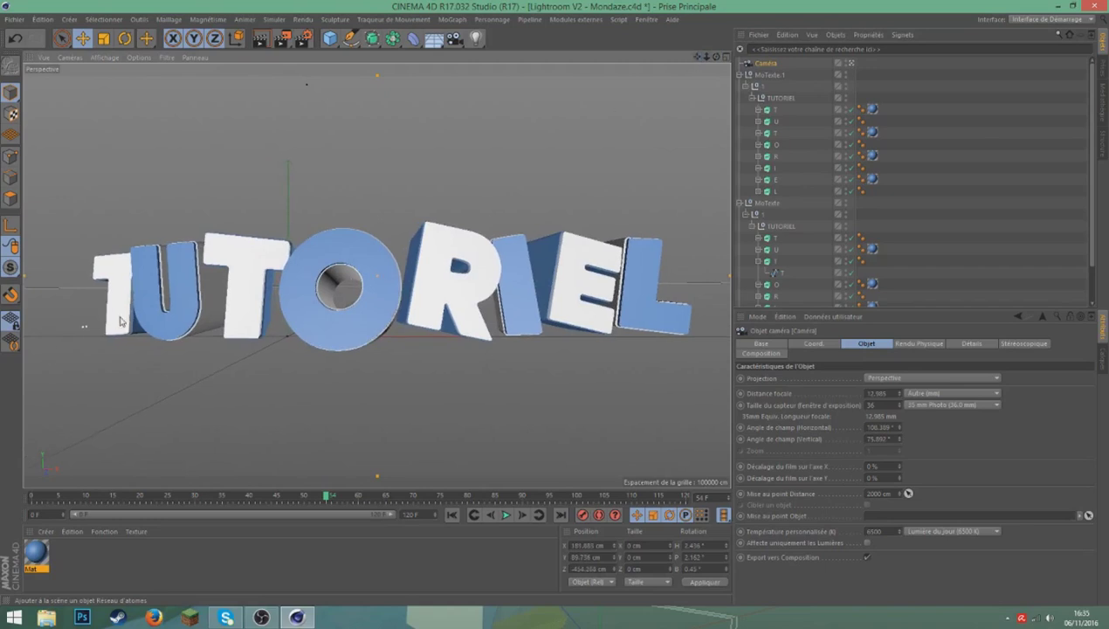
Step: Move the first T left and up, then tilt it
left_click(121, 321)
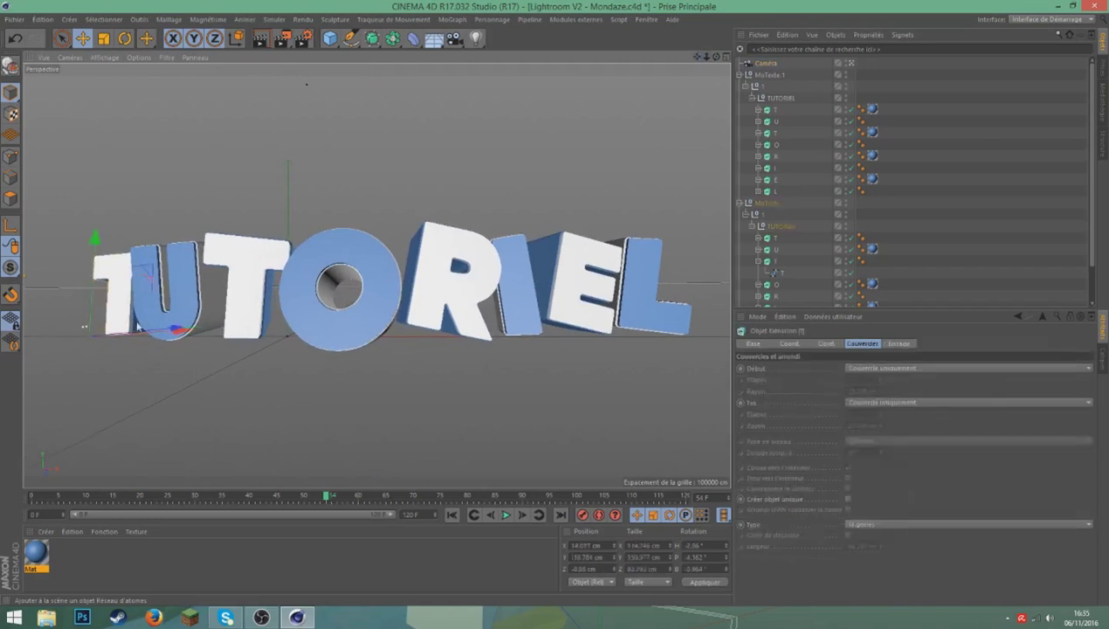
left_click_drag(161, 329, 145, 316)
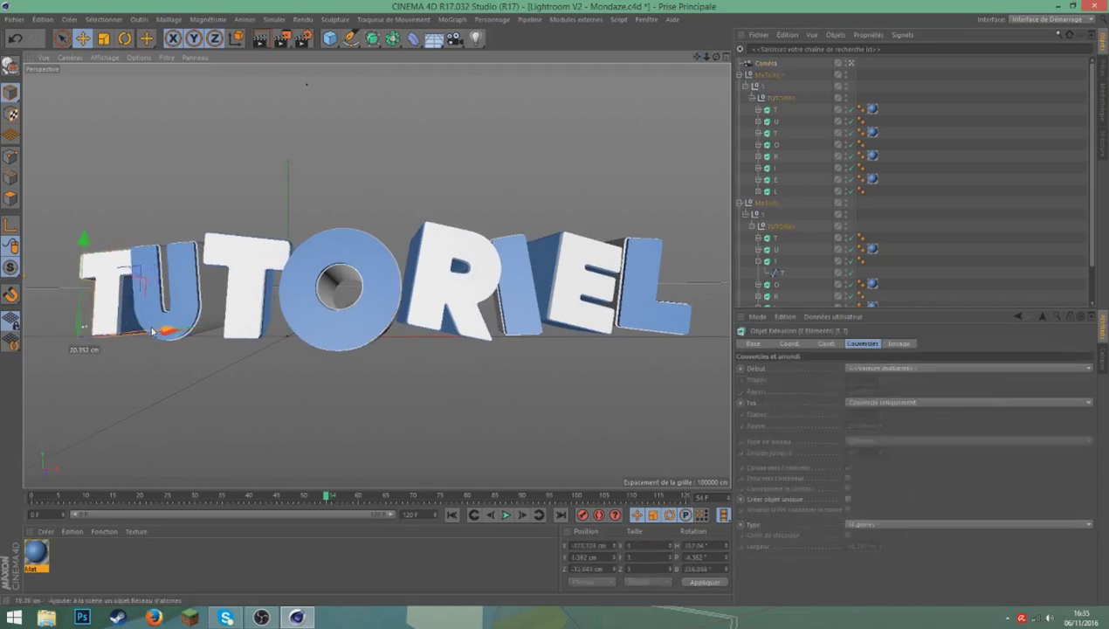
left_click(125, 37)
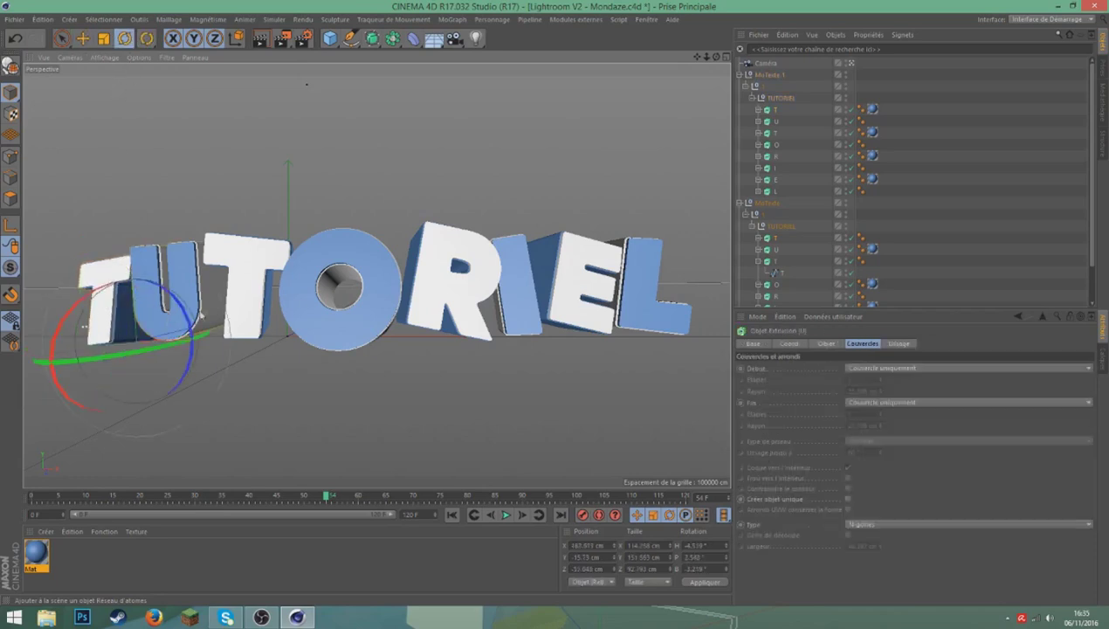
left_click_drag(192, 319, 239, 308)
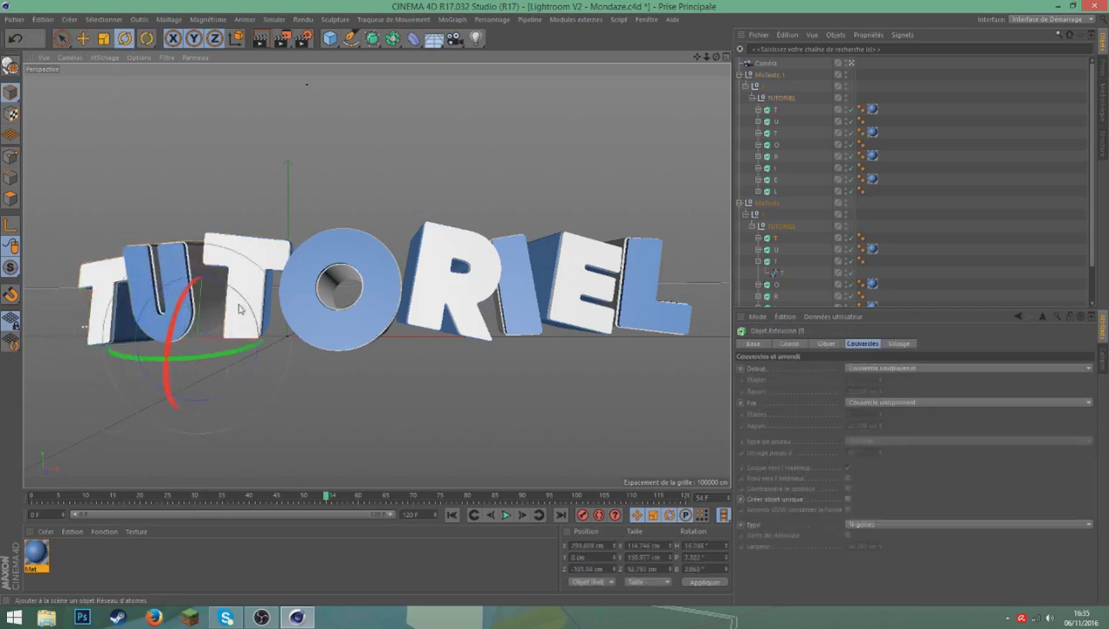
Step: Tilt both R letters and move and tilt the E letter
left_click(271, 297, "shift")
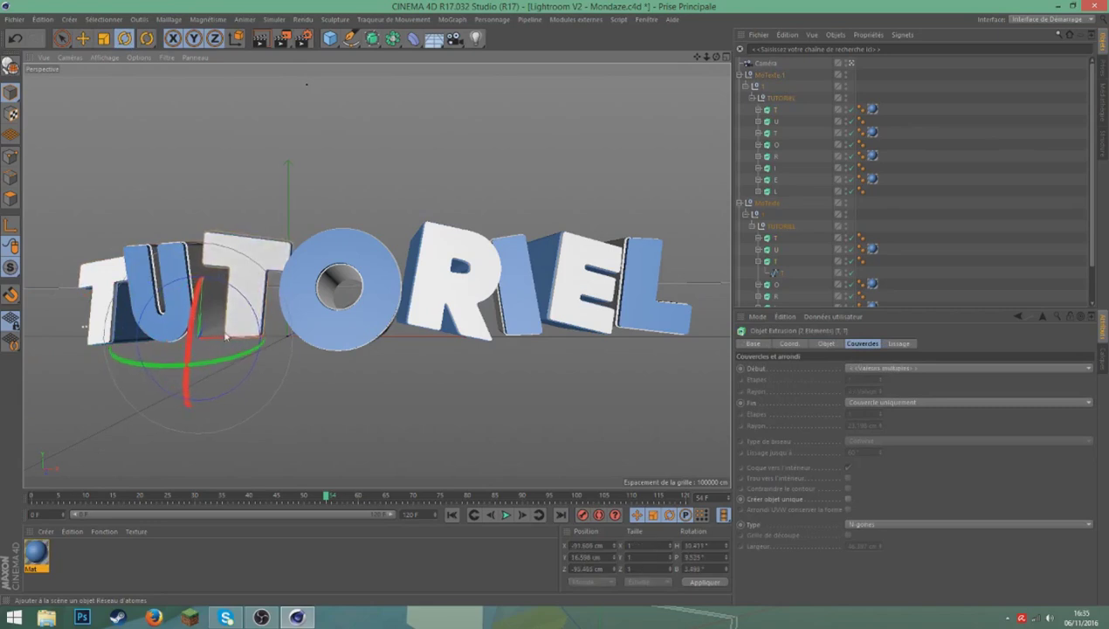
left_click(411, 270)
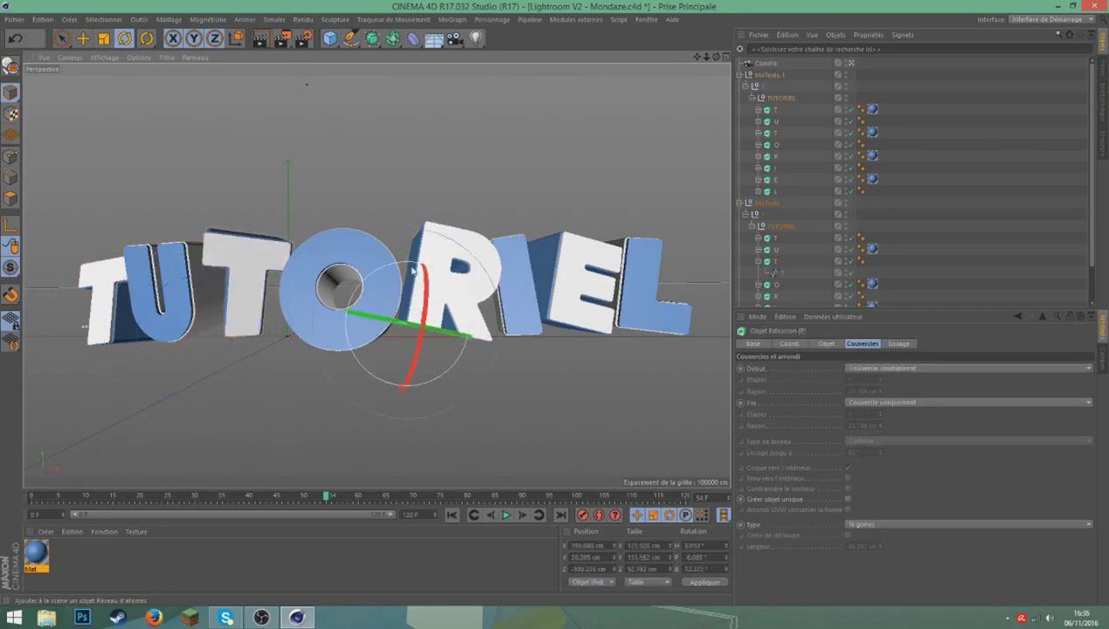
left_click(420, 252, "shift")
left_click_drag(420, 253, 427, 332)
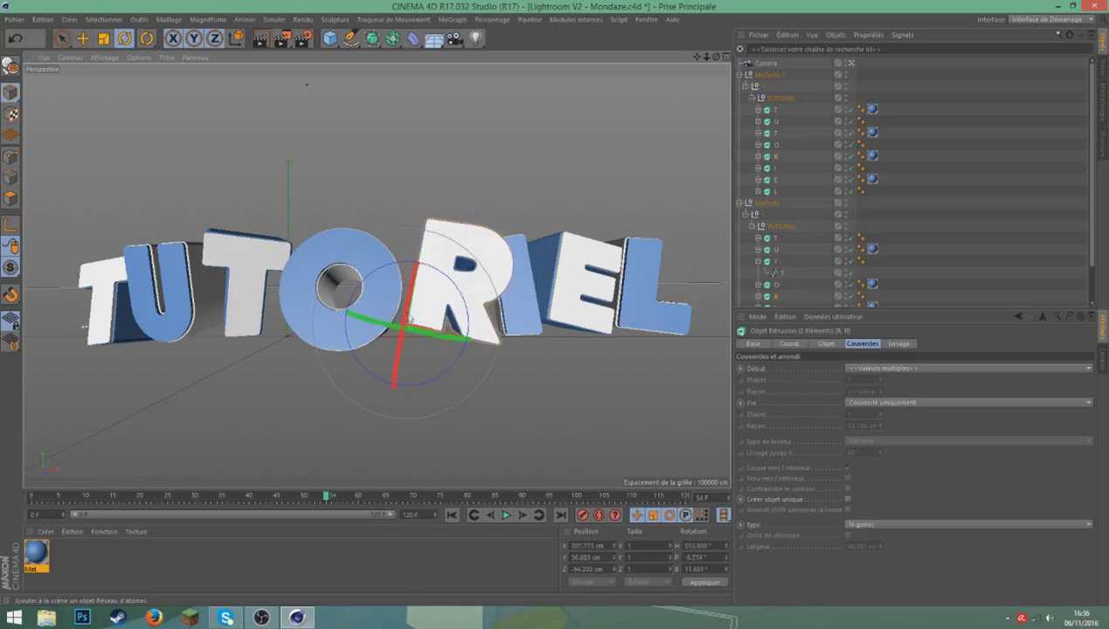
mouse_move(427, 332)
left_mouse_down()
mouse_move(498, 313)
mouse_move(483, 319)
left_mouse_up()
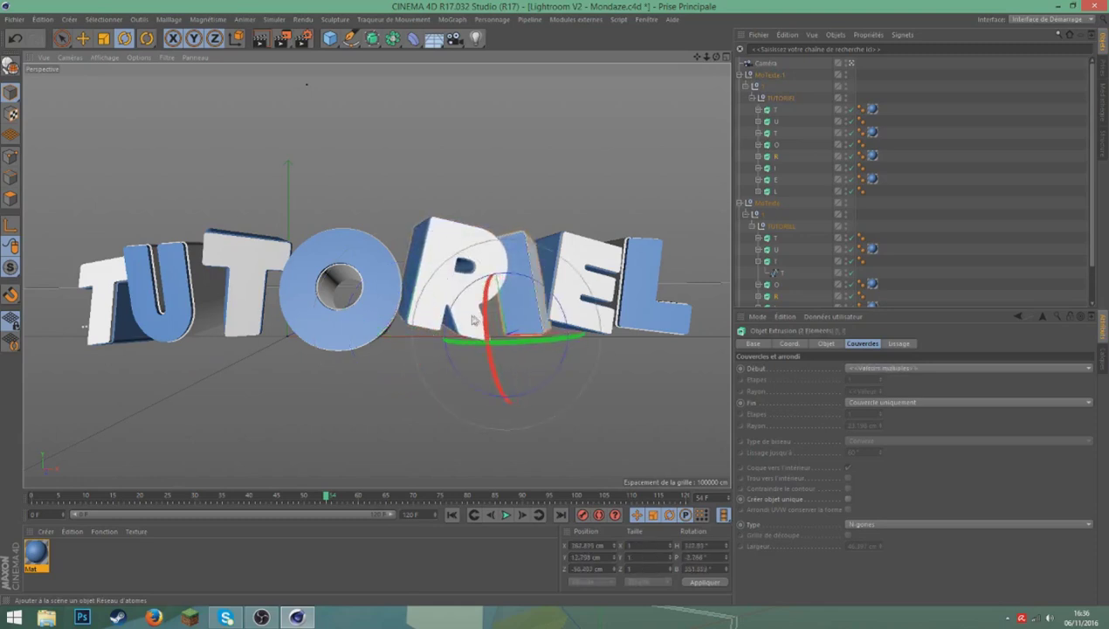
left_click(572, 301)
left_click(572, 303, "shift")
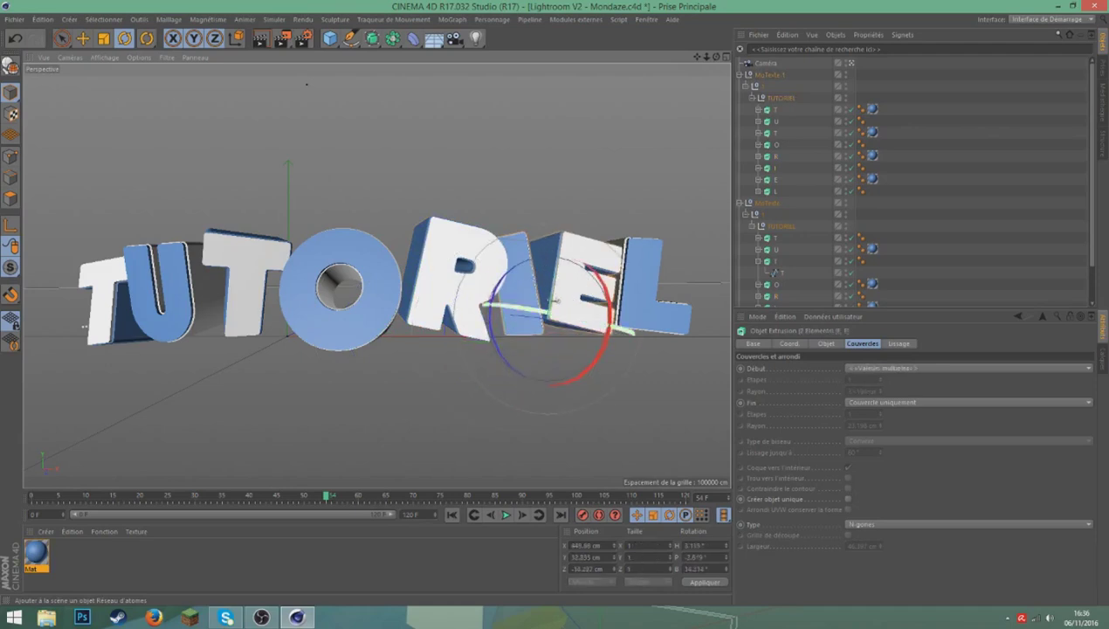
left_click_drag(574, 304, 642, 297)
left_click(708, 192)
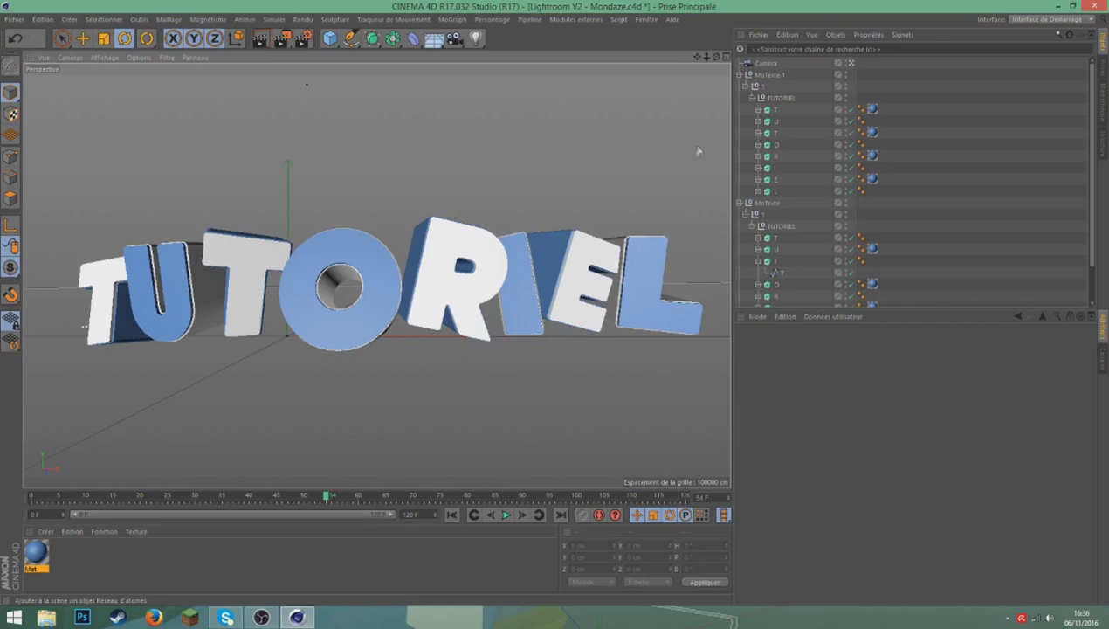
Step: Try moving and scaling the second T, undoing the changes
left_click_drag(698, 57, 704, 54)
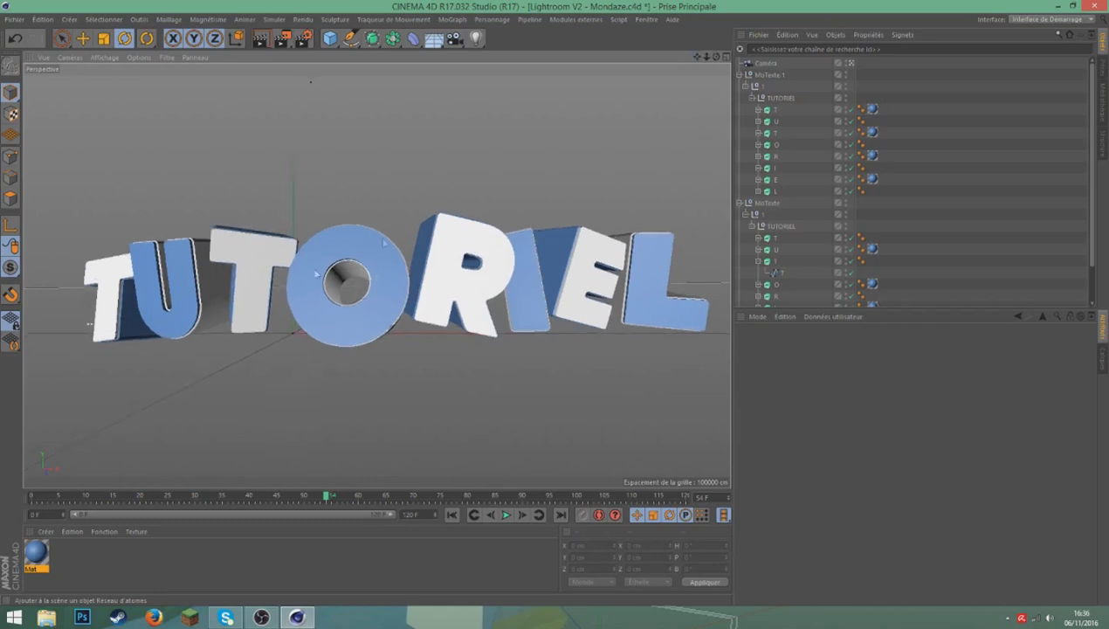
left_click(275, 274)
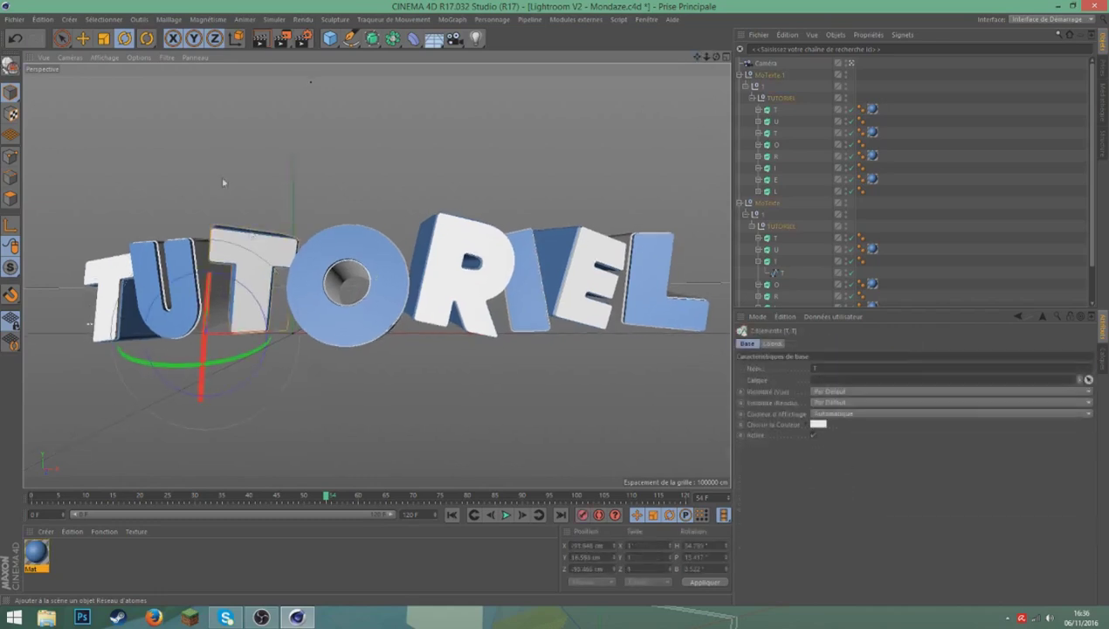
left_click(83, 38)
key("ctrl+z")
key("ctrl+z")
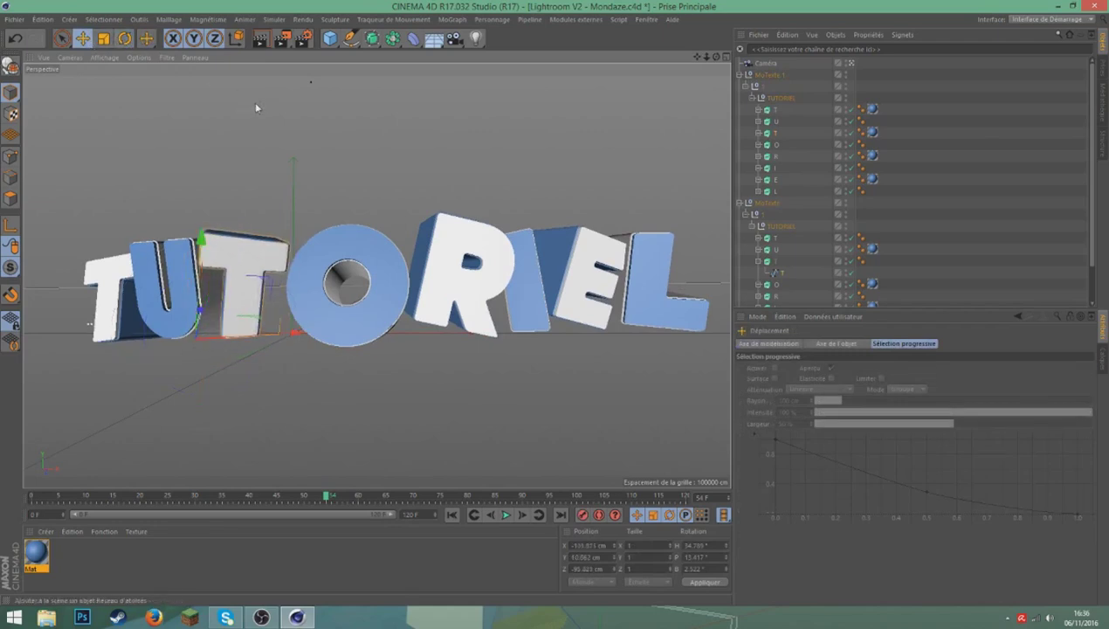
key("ctrl+z")
left_click(104, 39)
mouse_move(431, 151)
left_mouse_down()
mouse_move(371, 163)
mouse_move(163, 45)
left_mouse_up()
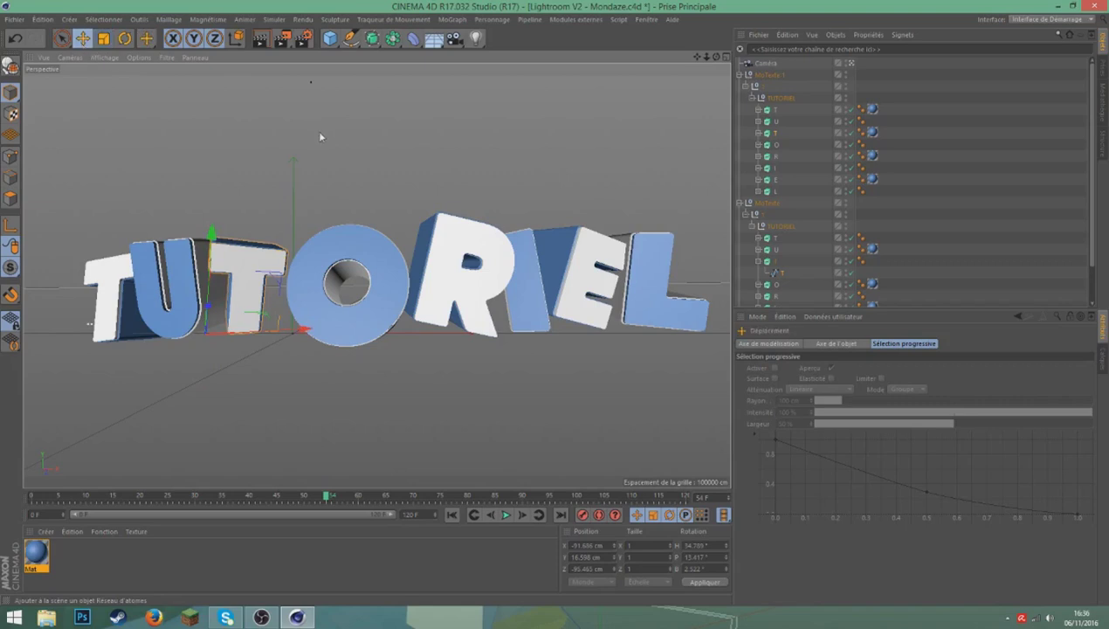
key("ctrl+z")
Step: Resize the first T and shift it to the left
left_click(106, 318)
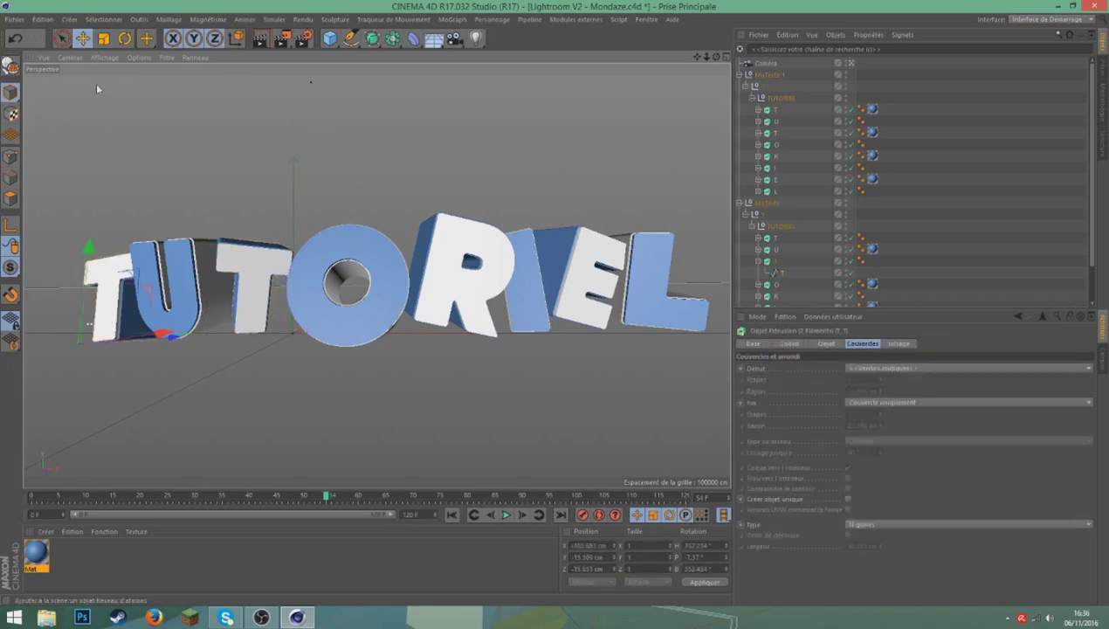
left_click(105, 40)
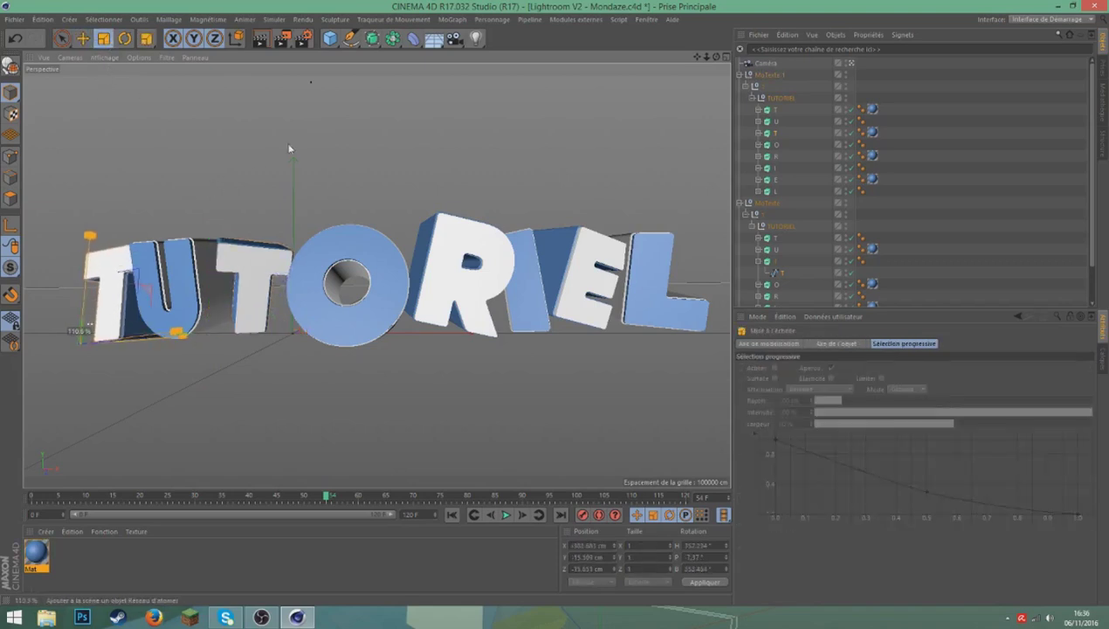
left_click_drag(262, 144, 225, 171)
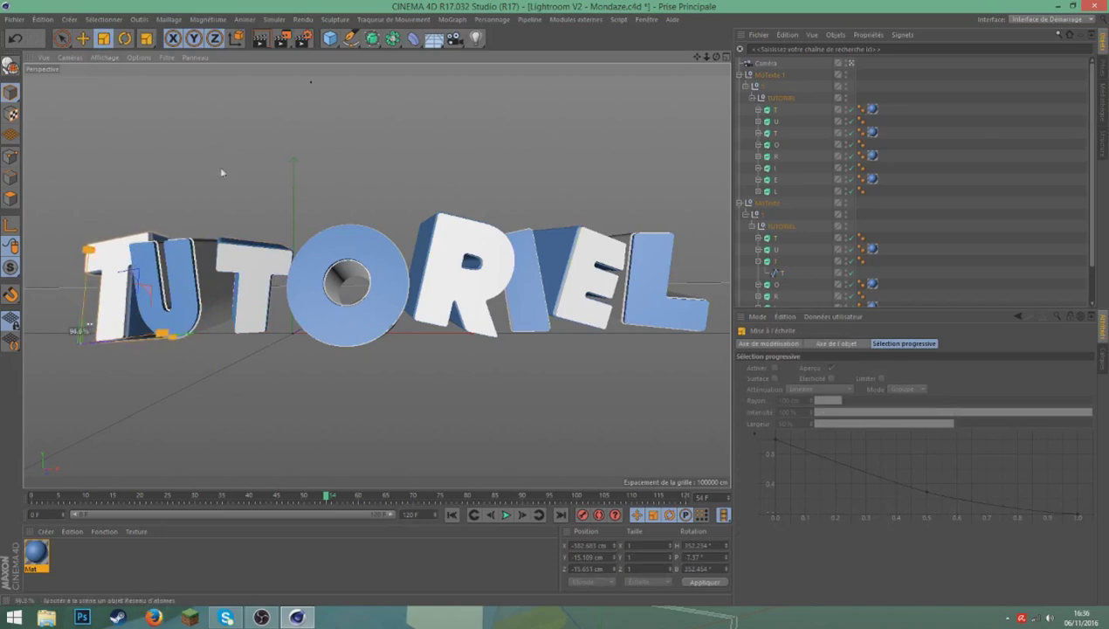
key("e")
left_click_drag(89, 323, 73, 322)
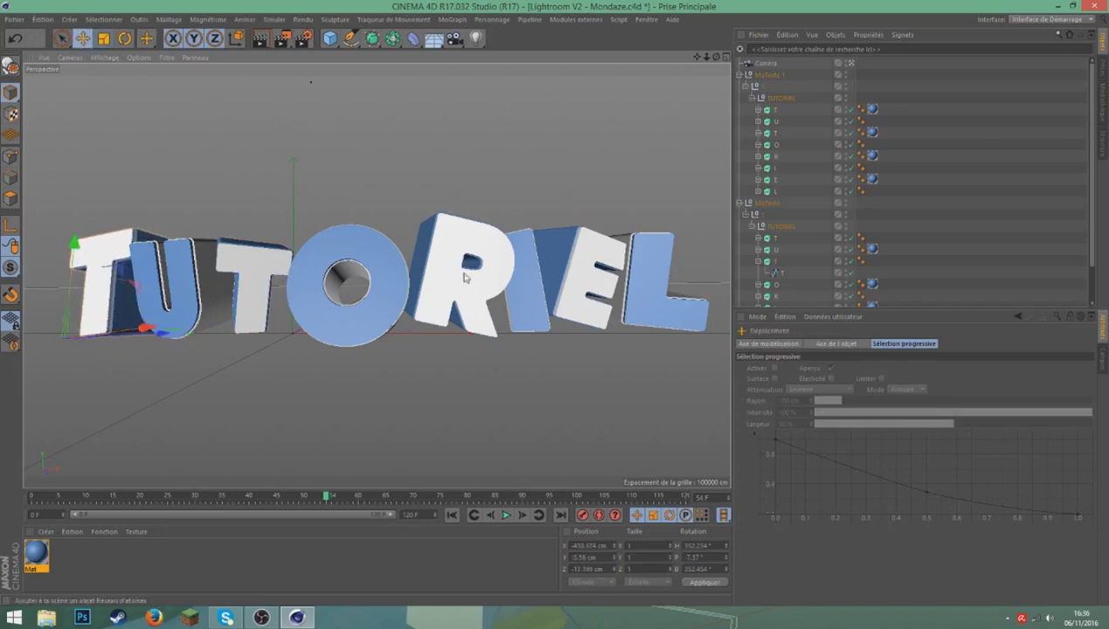
Step: Enlarge the O letter and shift it left, then clear the selection
left_click(465, 277)
left_click(341, 275, "shift")
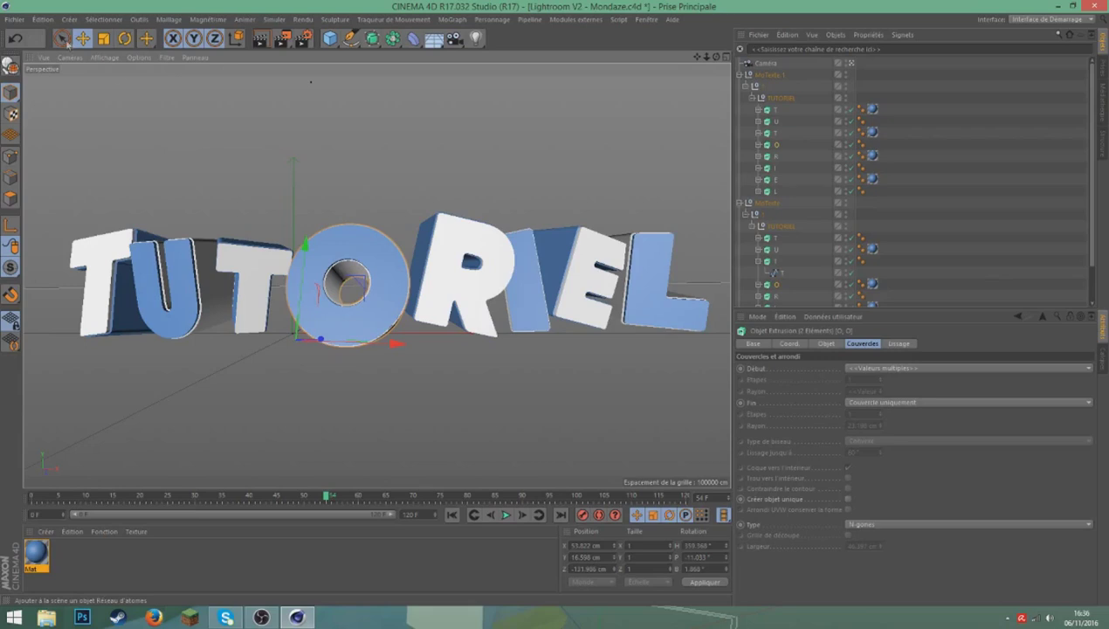
left_click(104, 38)
left_click_drag(515, 169, 544, 154)
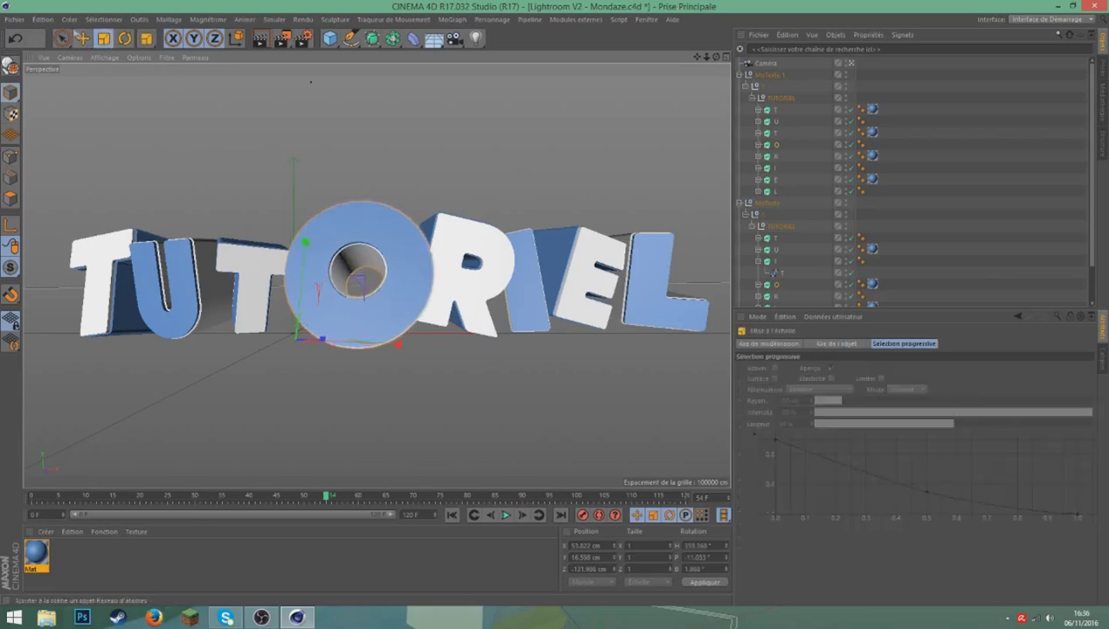
left_click(82, 38)
left_click_drag(411, 140, 394, 139)
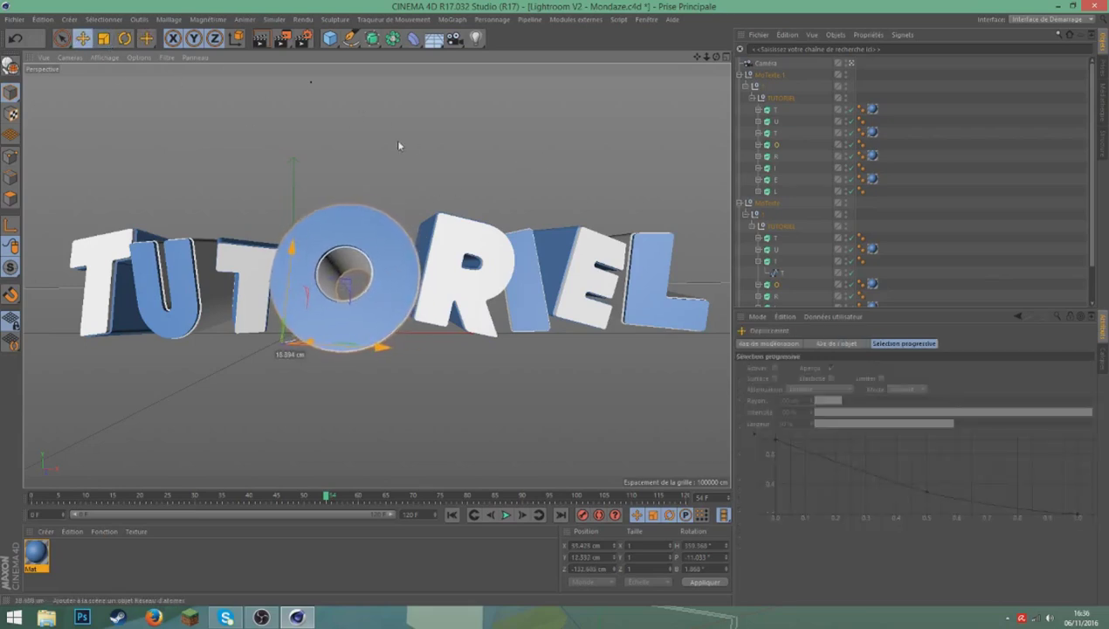
left_click(452, 267)
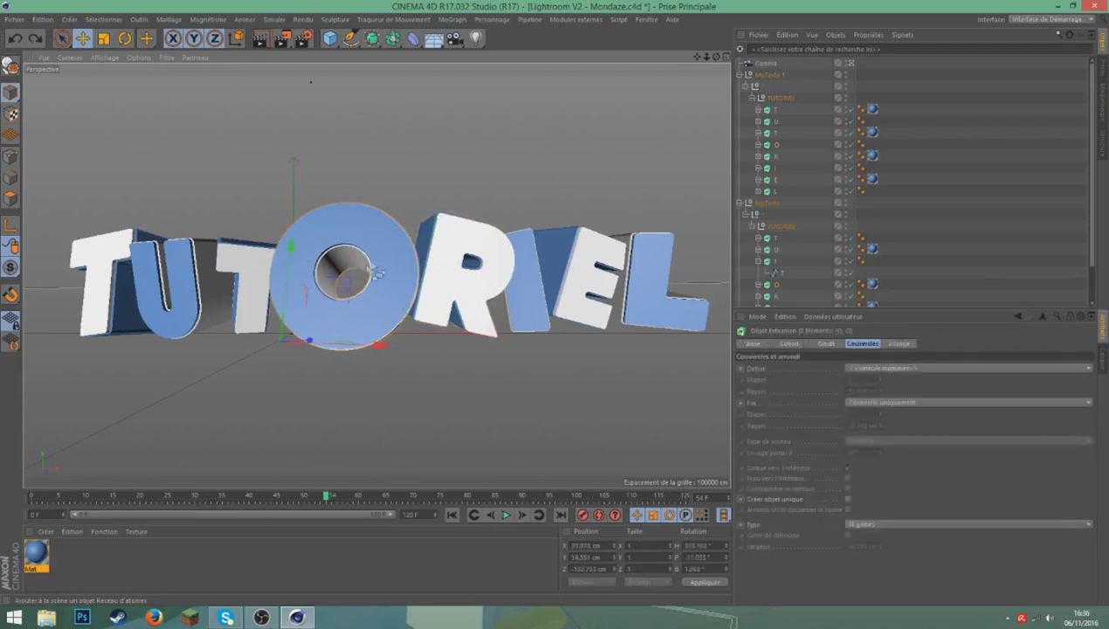
left_click(434, 173)
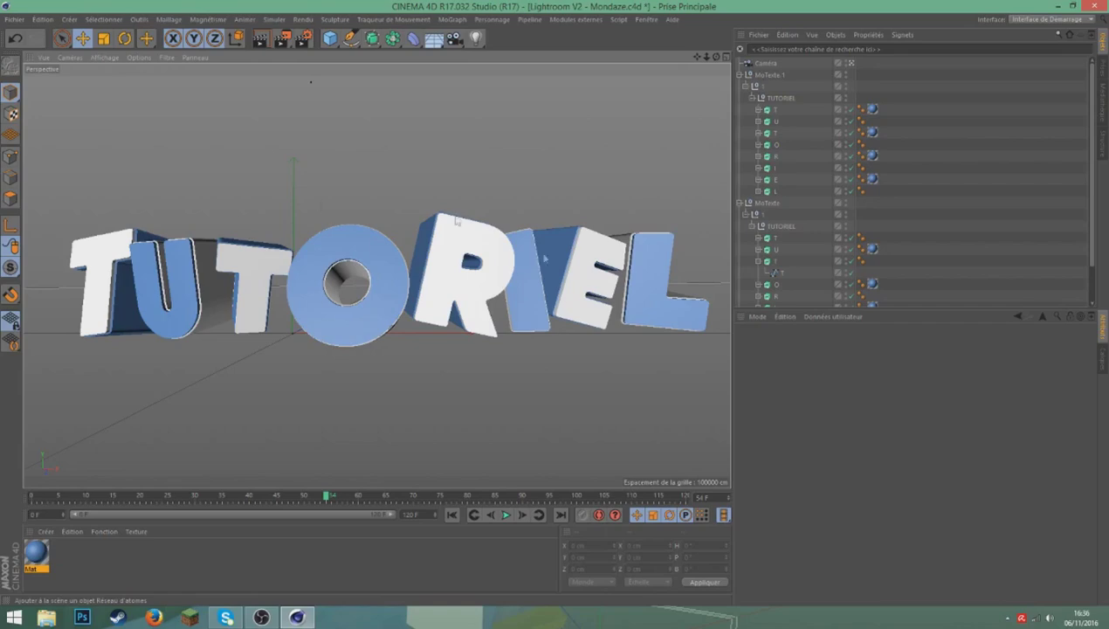
Step: Render the TUTORIEL scene to the Picture Viewer
left_click(278, 41)
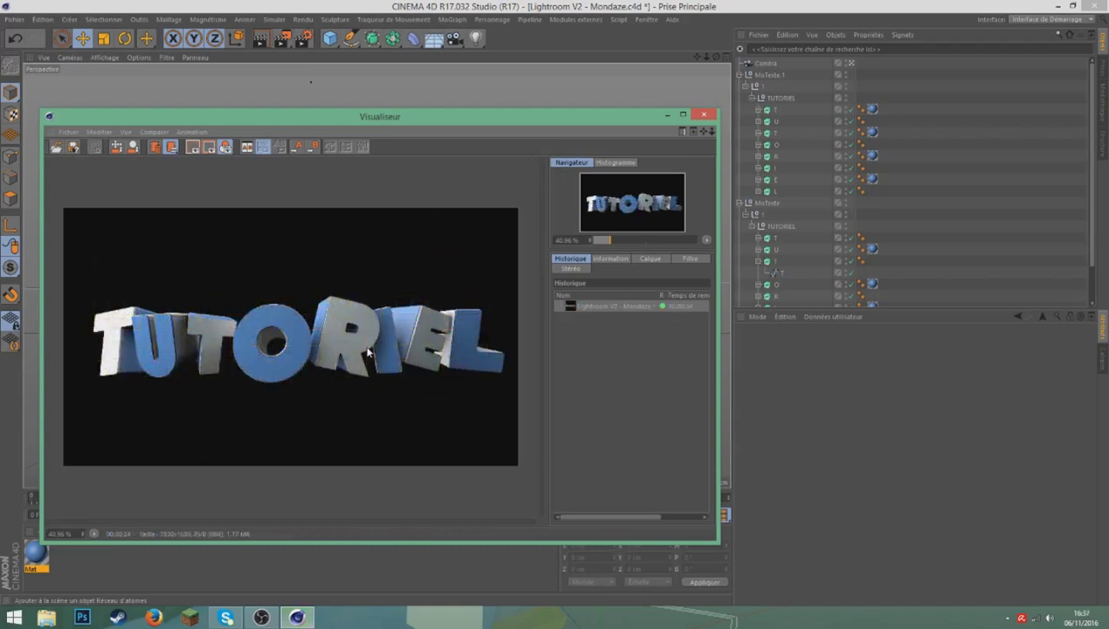
scroll(203, 329, "up", 5)
scroll(364, 366, "up", 2)
left_click_drag(364, 366, 527, 345)
scroll(401, 368, "down", 3)
left_click_drag(401, 368, 53, 367)
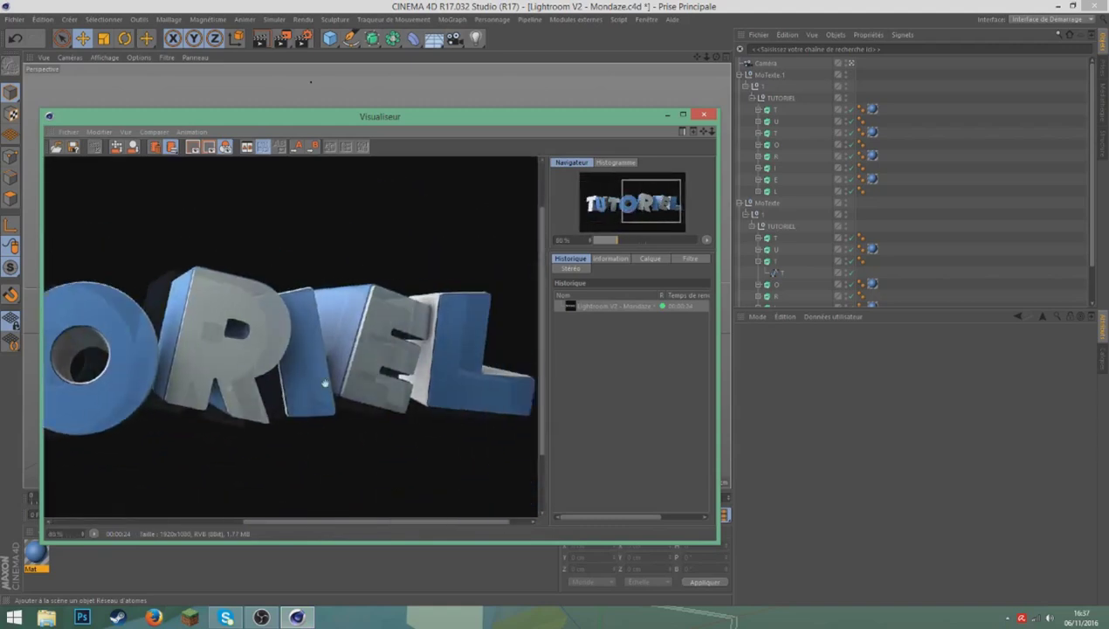
scroll(258, 387, "down", 2)
scroll(258, 387, "up", 1)
scroll(272, 386, "up", 2)
mouse_move(285, 379)
left_mouse_down()
mouse_move(520, 371)
mouse_move(148, 367)
left_mouse_up()
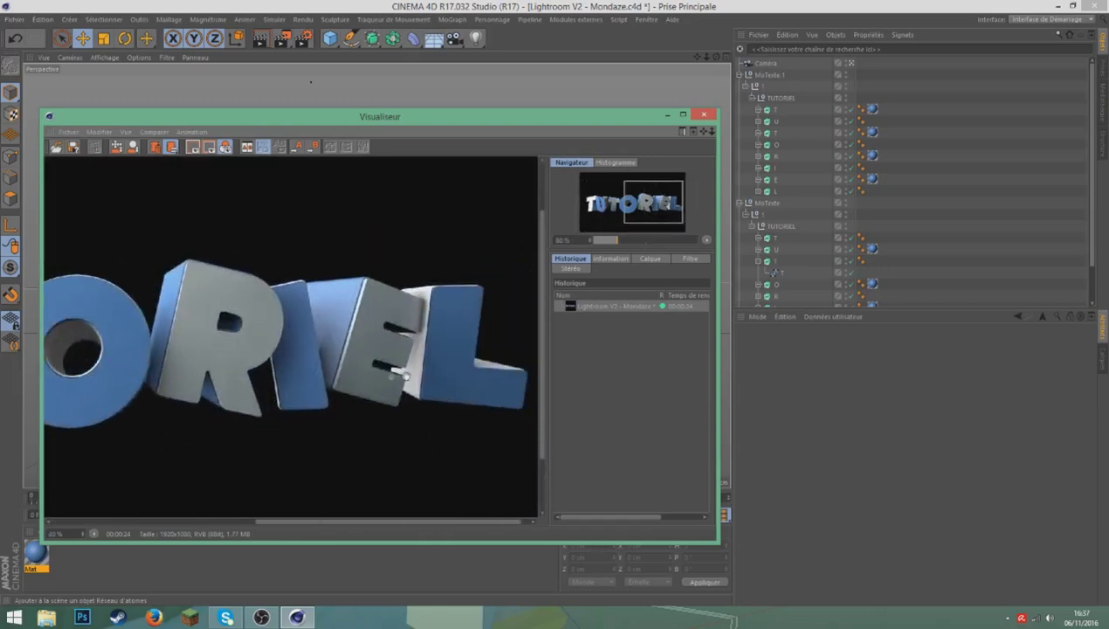
scroll(232, 374, "down", 1)
scroll(232, 374, "down", 5)
scroll(231, 373, "up", 3)
scroll(389, 363, "up", 1)
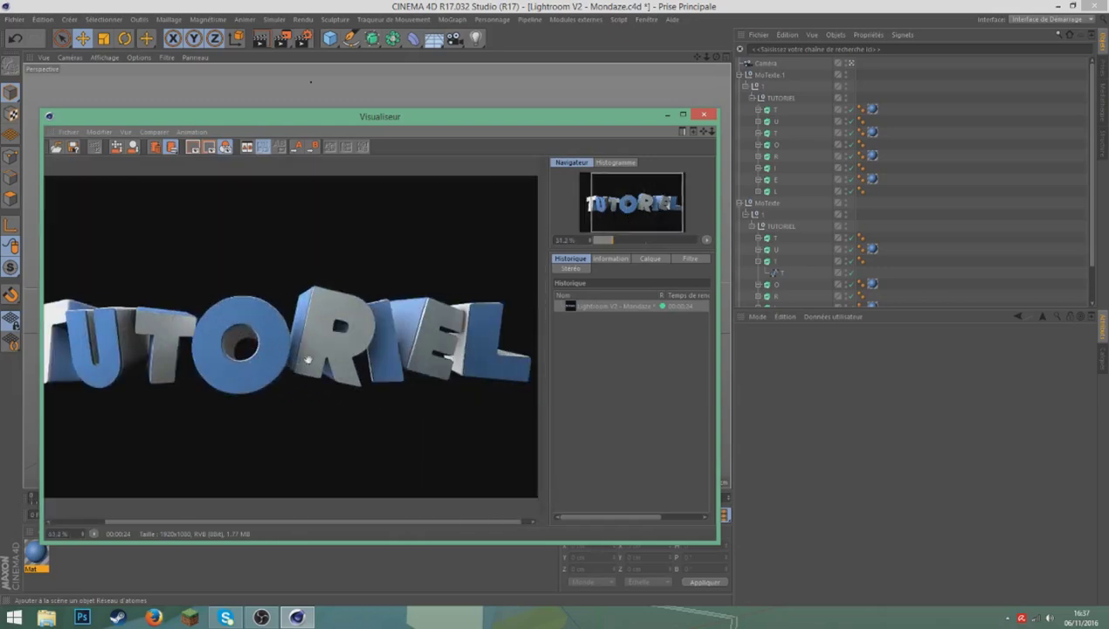
scroll(375, 380, "up", 1)
scroll(374, 359, "down", 1)
left_click_drag(376, 361, 389, 347)
scroll(389, 346, "up", 2)
mouse_move(285, 324)
left_mouse_down()
mouse_move(310, 350)
mouse_move(448, 354)
left_mouse_up()
left_click_drag(218, 365, 417, 368)
scroll(416, 367, "down", 1)
scroll(384, 374, "down", 1)
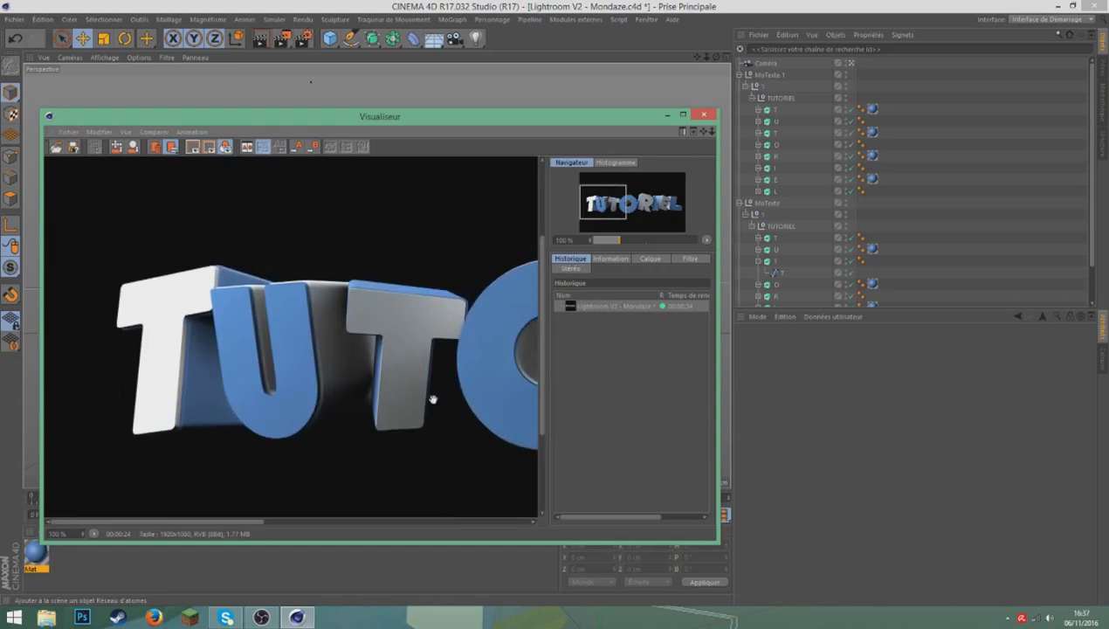
scroll(350, 381, "down", 2)
scroll(296, 389, "down", 2)
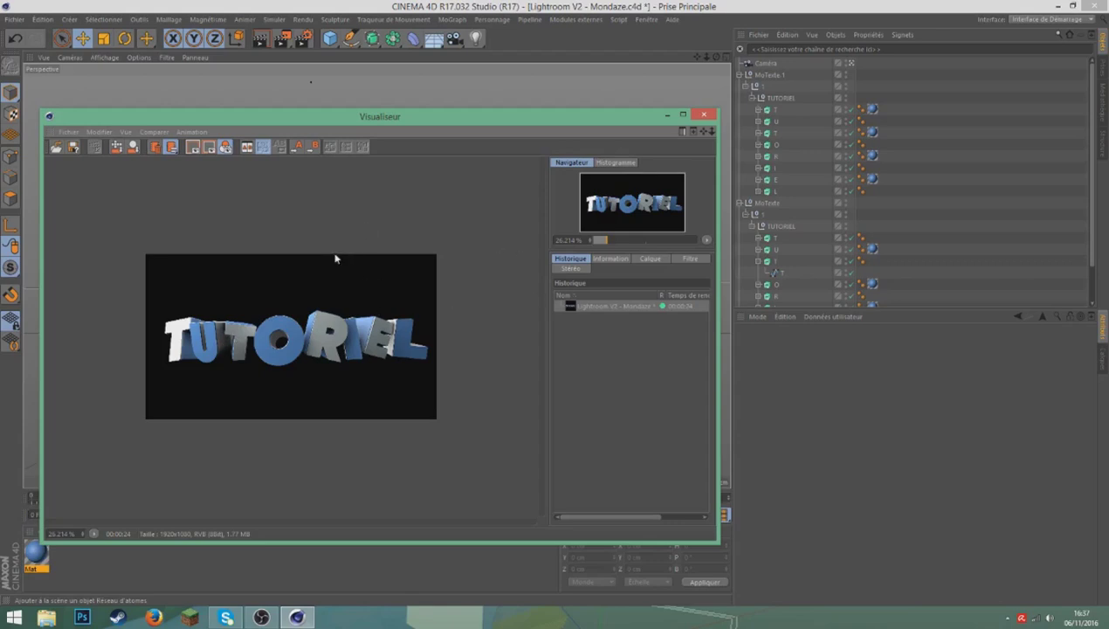
scroll(336, 279, "up", 3)
scroll(329, 321, "down", 1)
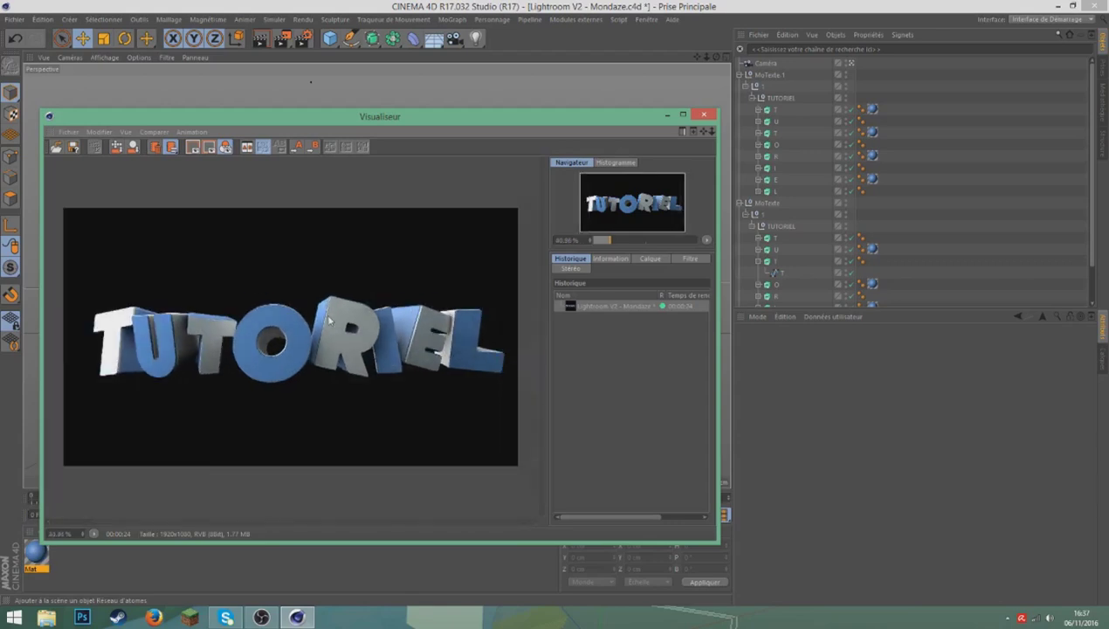
scroll(503, 351, "up", 1)
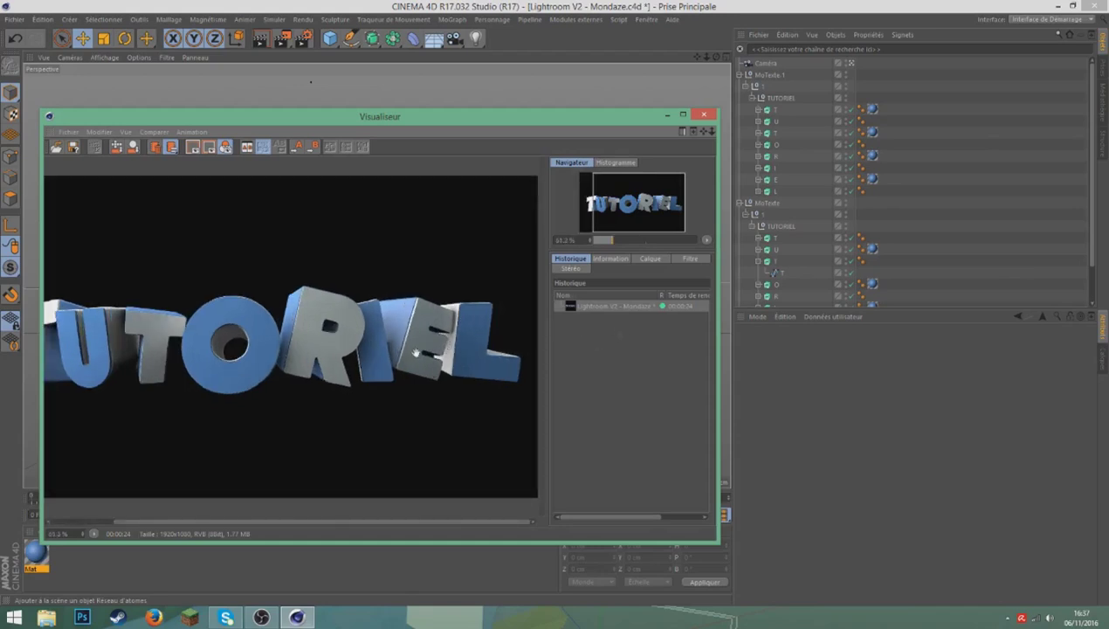
scroll(431, 356, "down", 1)
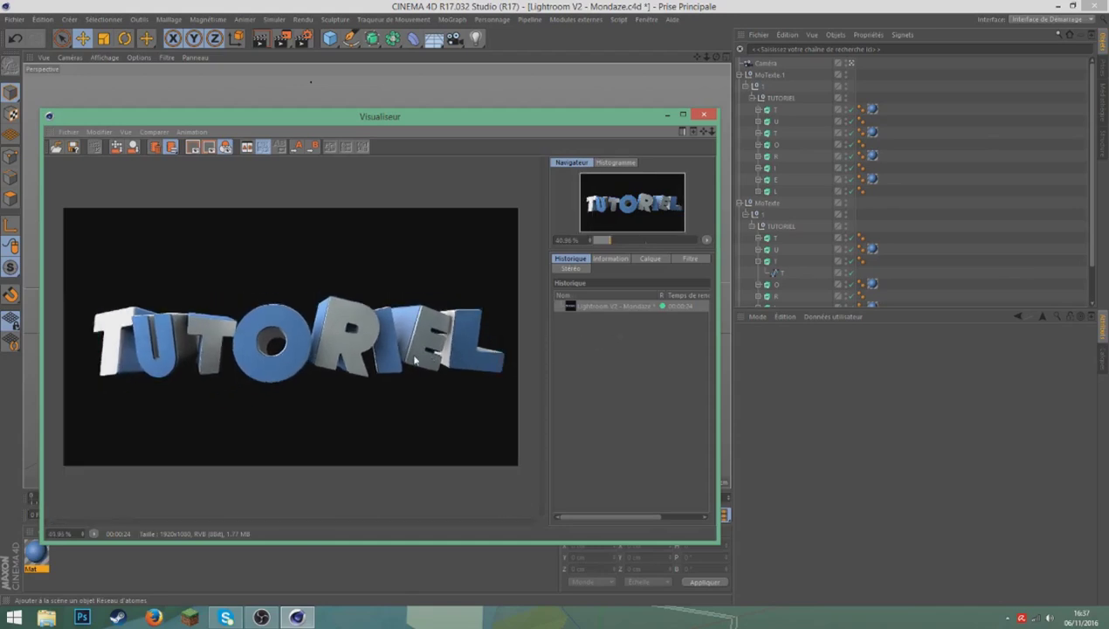
scroll(414, 358, "up", 1)
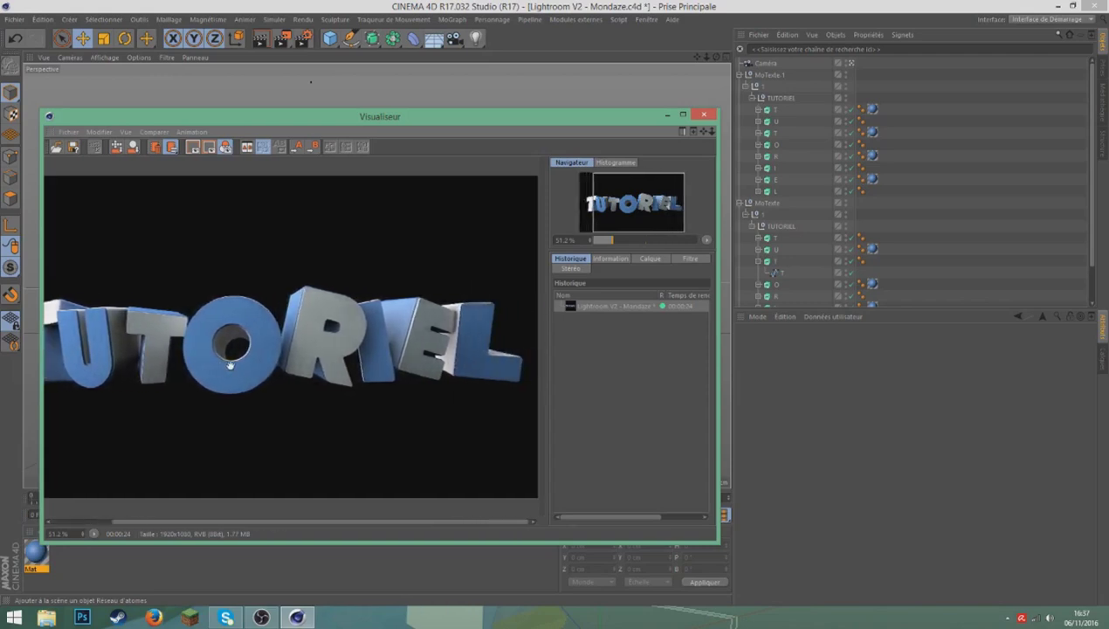
left_click_drag(225, 347, 278, 347)
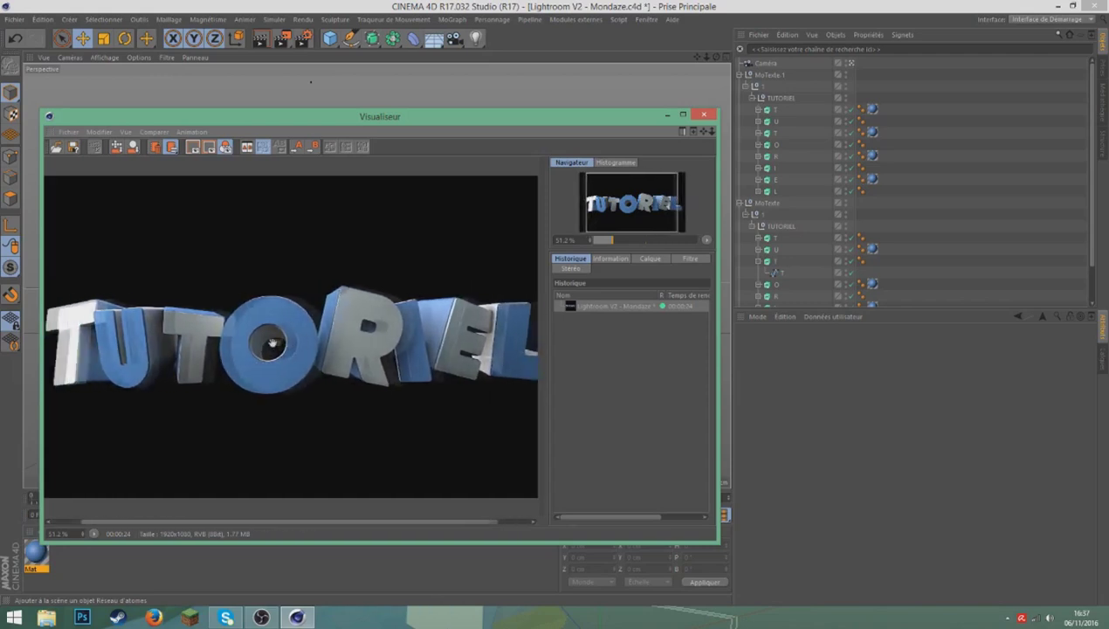
scroll(347, 352, "down", 1)
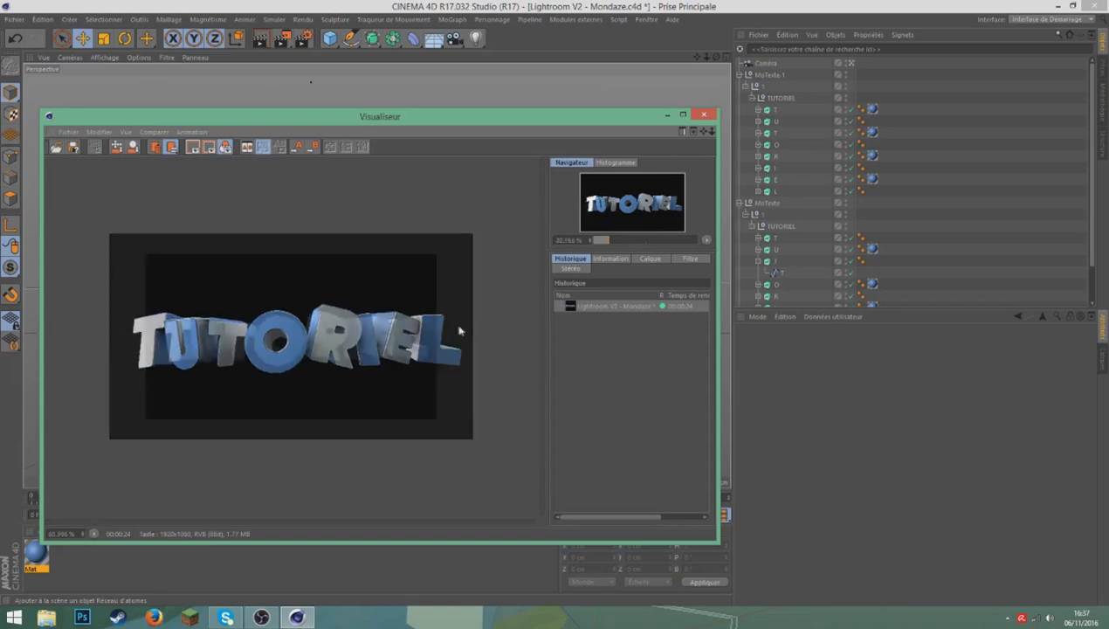
scroll(380, 323, "up", 1)
scroll(381, 324, "down", 4)
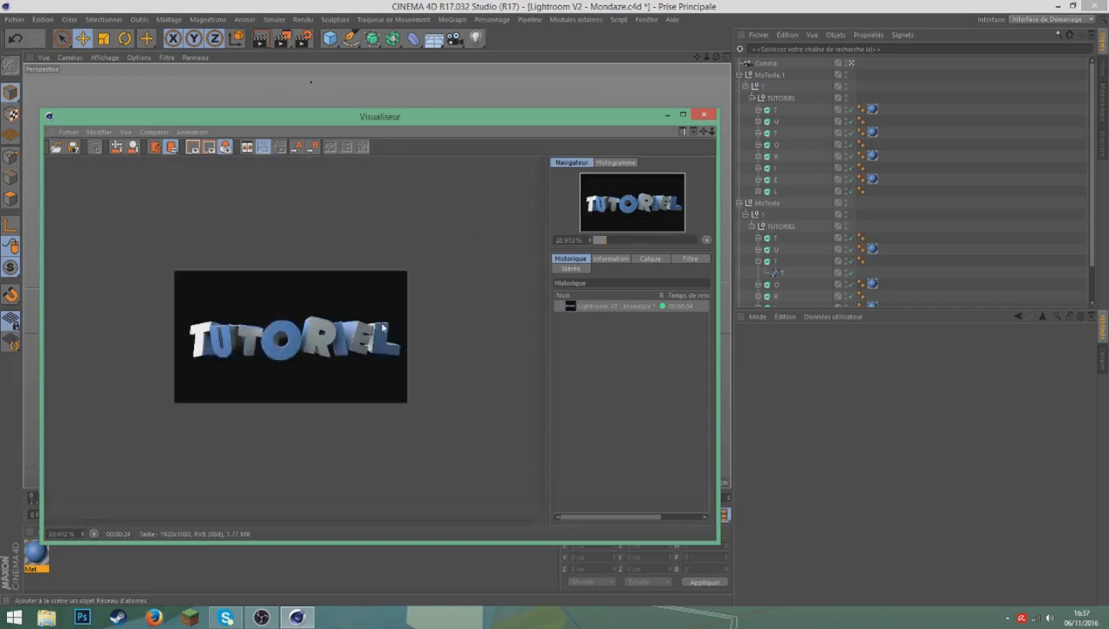